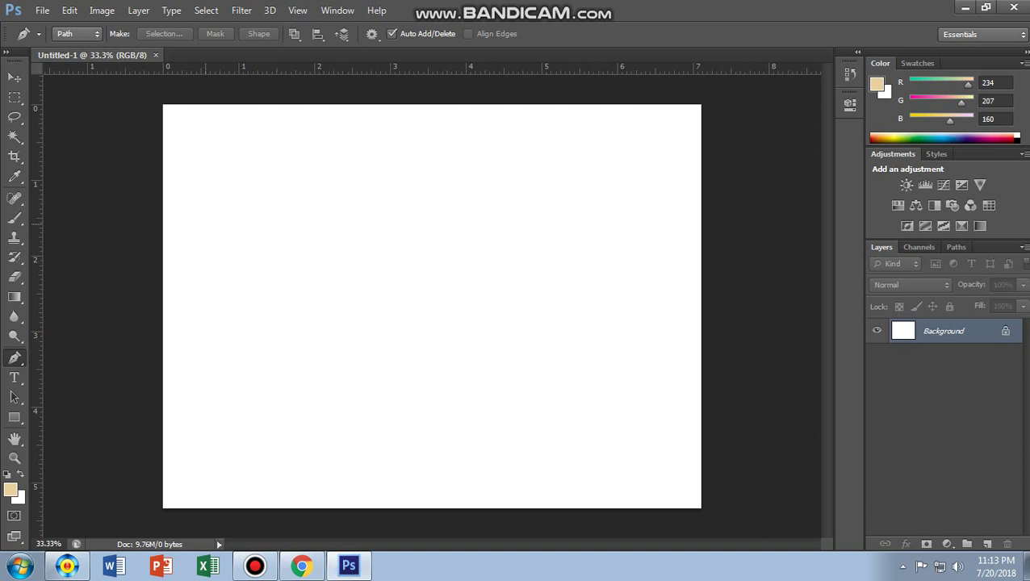
Step: Try starting the cap outline with curved Pen points, undoing the misplaced attempts
{"action": "left_click", "coordinate": [294, 205]}
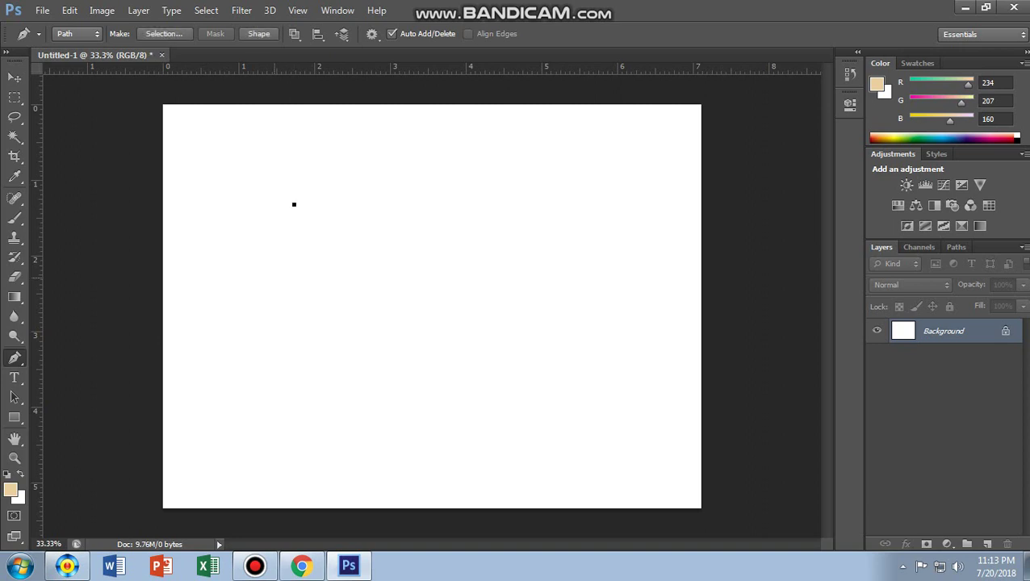
{"action": "mouse_move", "coordinate": [272, 274]}
{"action": "left_mouse_down"}
{"action": "mouse_move", "coordinate": [279, 310]}
{"action": "mouse_move", "coordinate": [268, 291]}
{"action": "left_mouse_up"}
{"action": "mouse_move", "coordinate": [268, 291]}
{"action": "left_mouse_down"}
{"action": "mouse_move", "coordinate": [274, 324]}
{"action": "mouse_move", "coordinate": [269, 292]}
{"action": "left_mouse_up"}
{"action": "key", "text": "ctrl+z"}
{"action": "key", "text": "ctrl+z"}
{"action": "left_click_drag", "start_coordinate": [278, 238], "coordinate": [285, 262]}
{"action": "key", "text": "ctrl+z"}
{"action": "key", "text": "ctrl+z"}
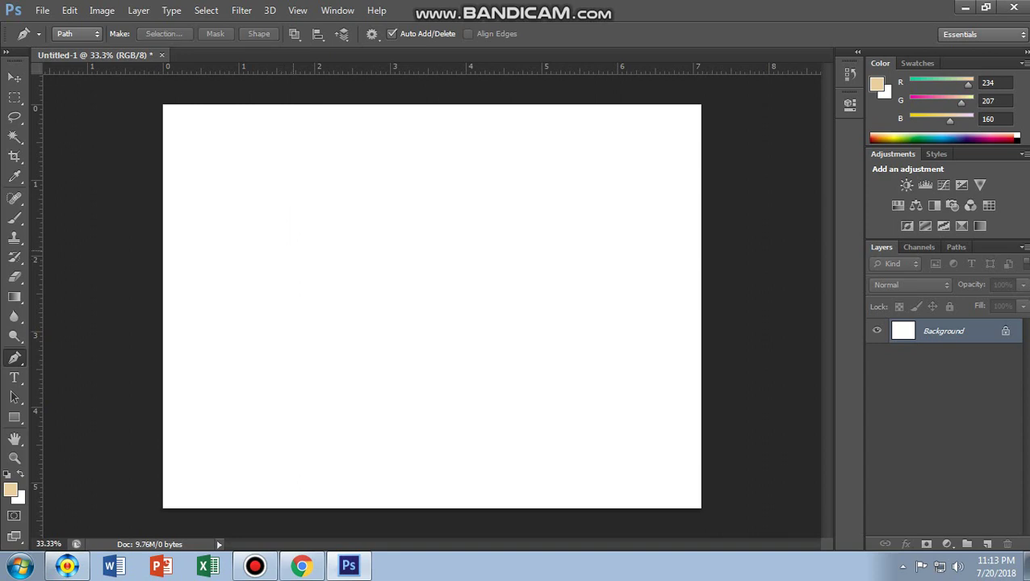
{"action": "left_click", "coordinate": [179, 124]}
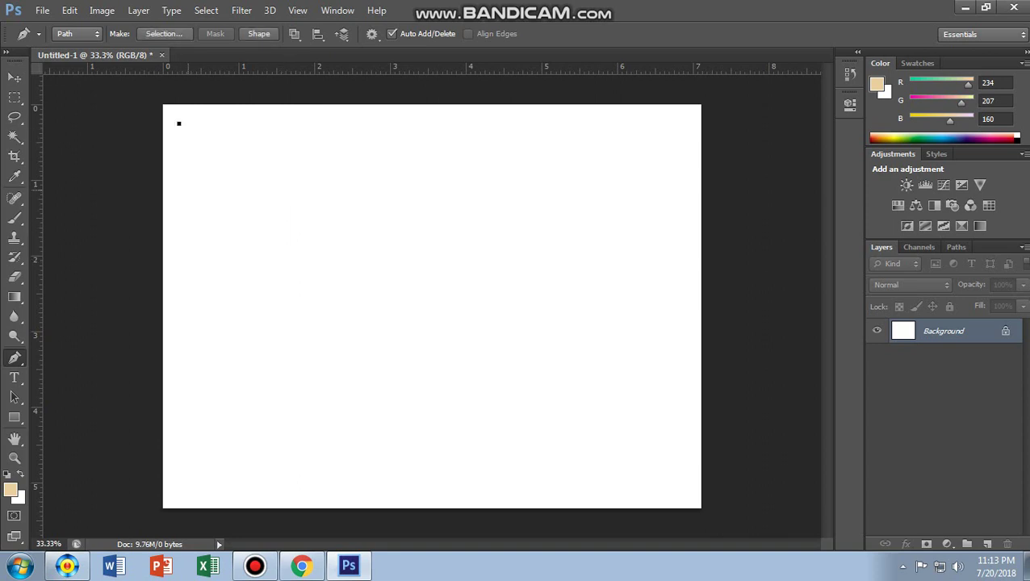
{"action": "left_click_drag", "start_coordinate": [192, 197], "coordinate": [199, 211]}
{"action": "key", "text": "ctrl+z"}
{"action": "key", "text": "ctrl+z"}
Step: Trace the cap from the top-left with a curved lower edge and load it as a selection
{"action": "left_click", "coordinate": [175, 123]}
{"action": "left_click_drag", "start_coordinate": [179, 207], "coordinate": [181, 216]}
{"action": "left_click_drag", "start_coordinate": [399, 232], "coordinate": [504, 200]}
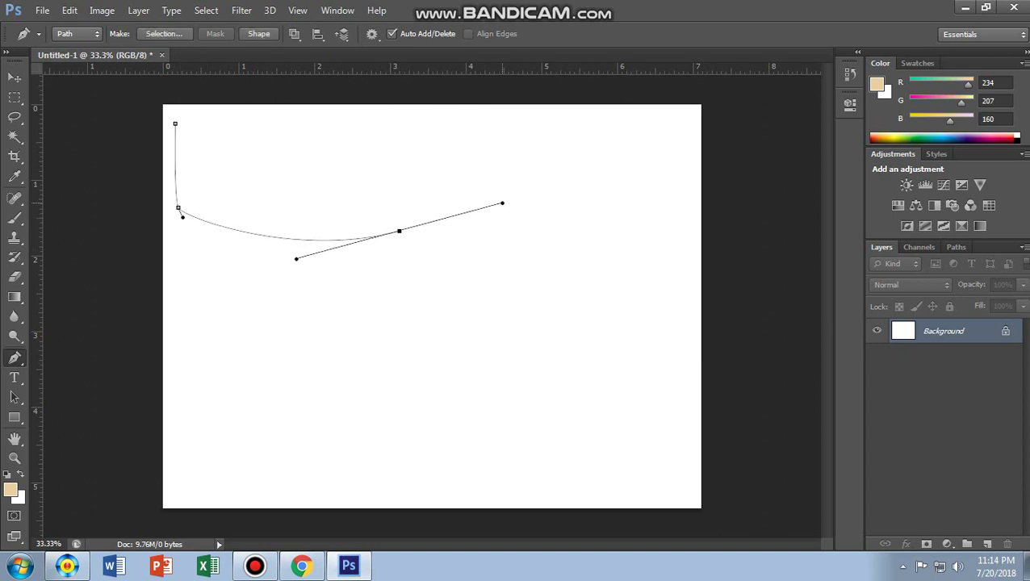
{"action": "left_click", "coordinate": [548, 147]}
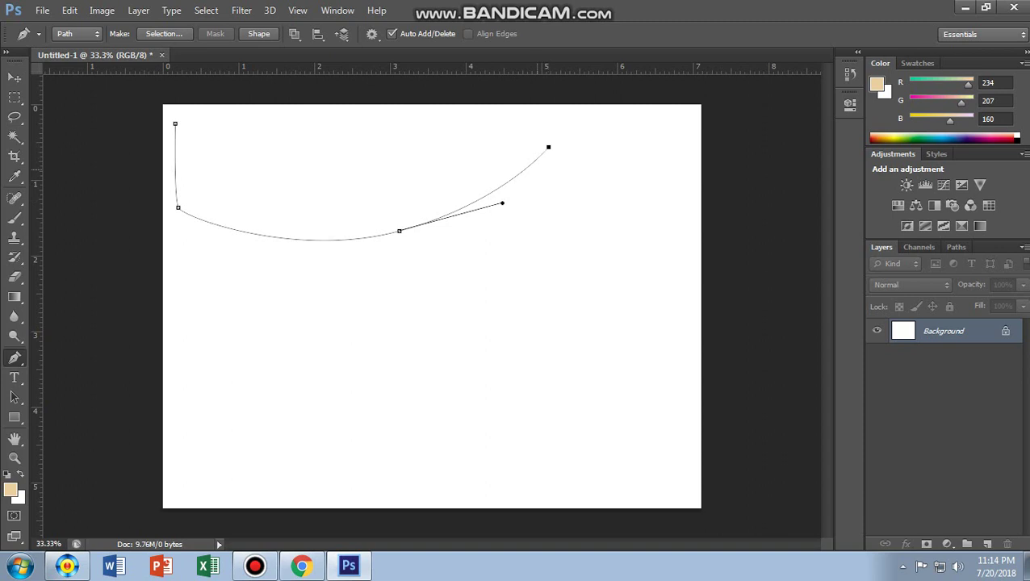
{"action": "left_click", "coordinate": [544, 103]}
{"action": "left_click", "coordinate": [179, 114]}
{"action": "key", "text": "ctrl+Return"}
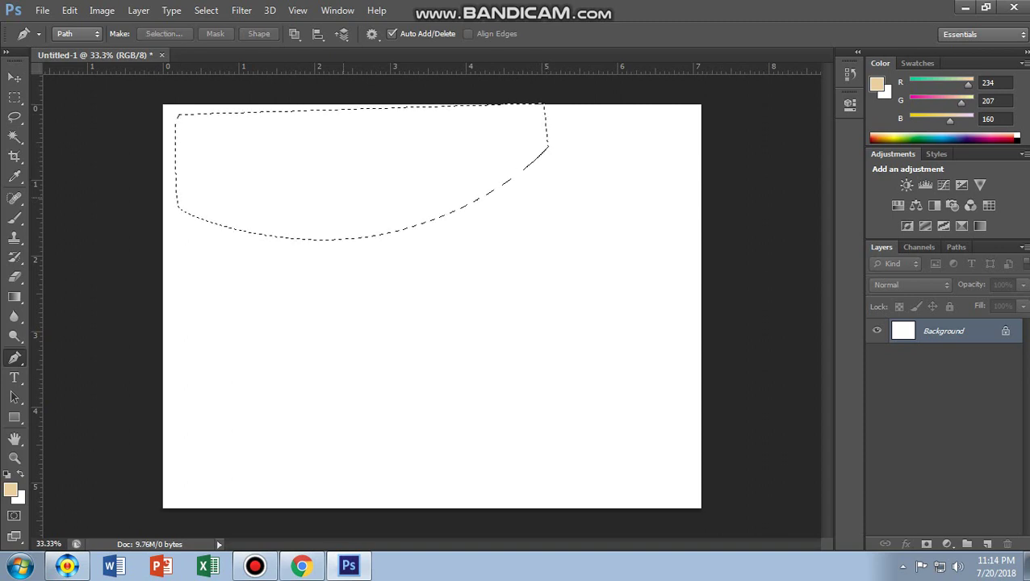
Step: Switch to the Lasso and open the cap selection's context menu, cancelling the stroke option
{"action": "right_click", "coordinate": [369, 187]}
{"action": "key", "text": "Escape"}
{"action": "right_click", "coordinate": [367, 198]}
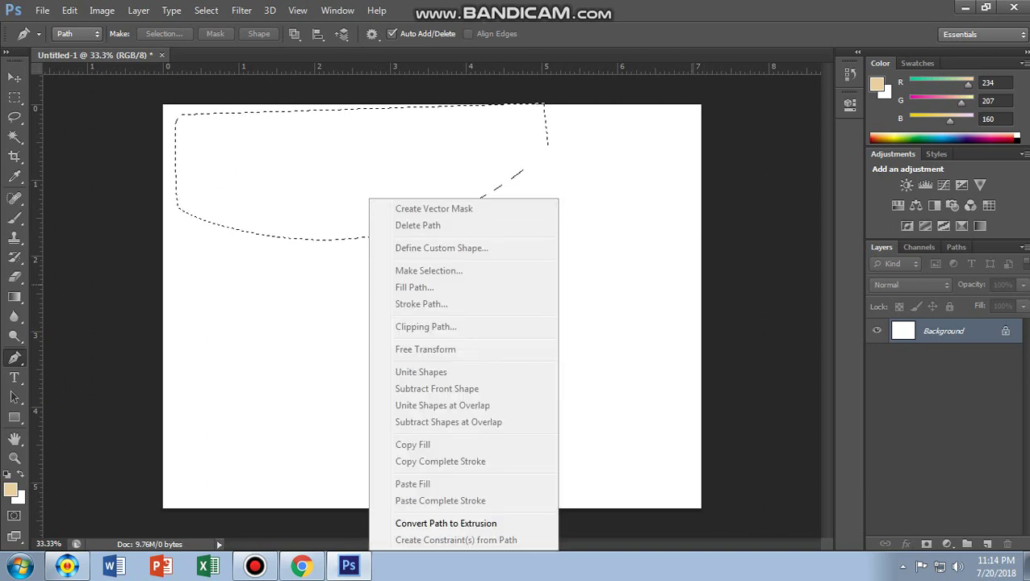
{"action": "key", "text": "Escape"}
{"action": "key", "text": "l"}
{"action": "right_click", "coordinate": [447, 171]}
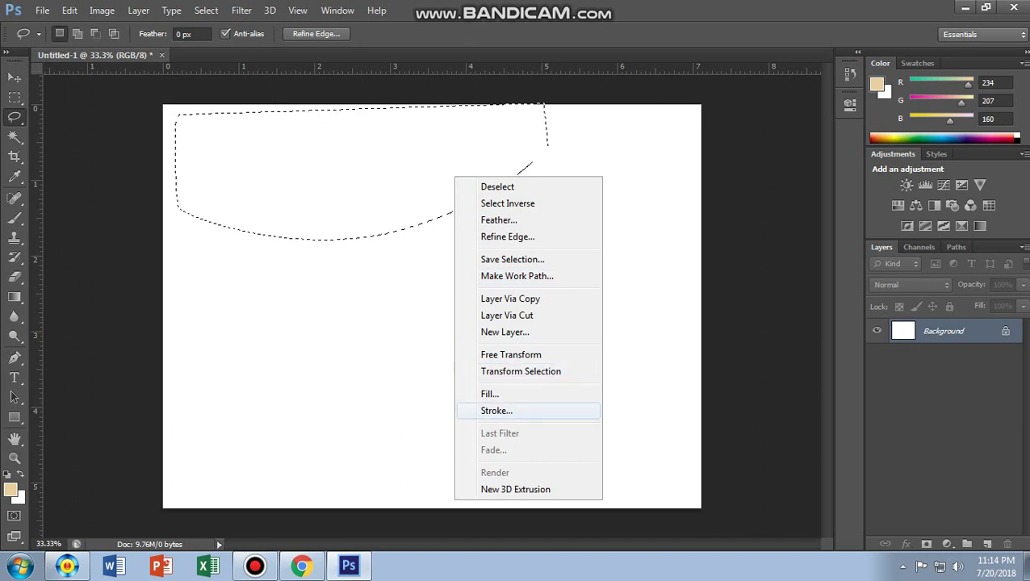
{"action": "left_click", "coordinate": [484, 412]}
{"action": "key", "text": "Escape"}
Step: Fill the cap selection with dark grey 323232 (R/G/B 50), then deselect
{"action": "right_click", "coordinate": [412, 146]}
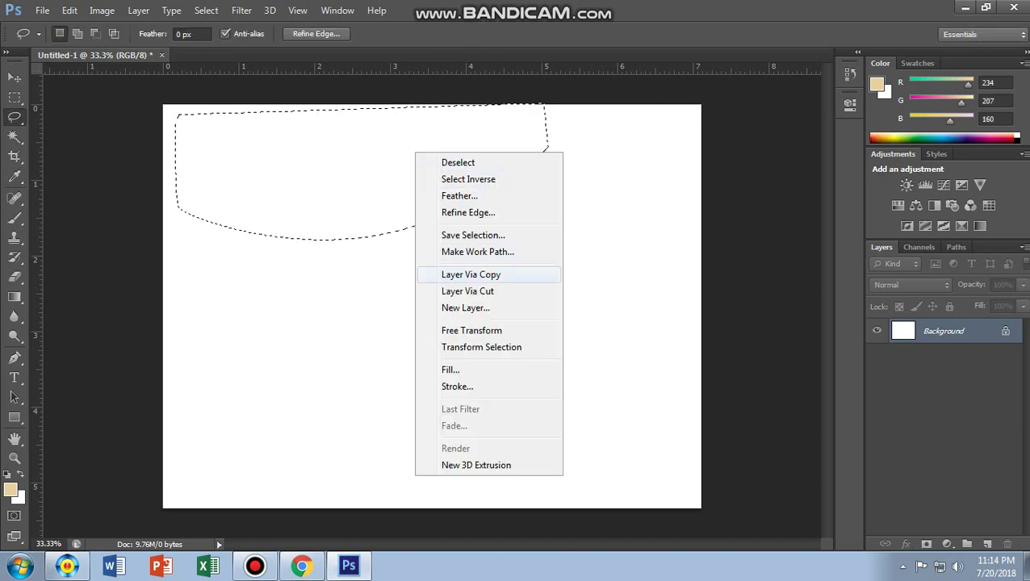
{"action": "left_click", "coordinate": [444, 369]}
{"action": "left_click", "coordinate": [502, 168]}
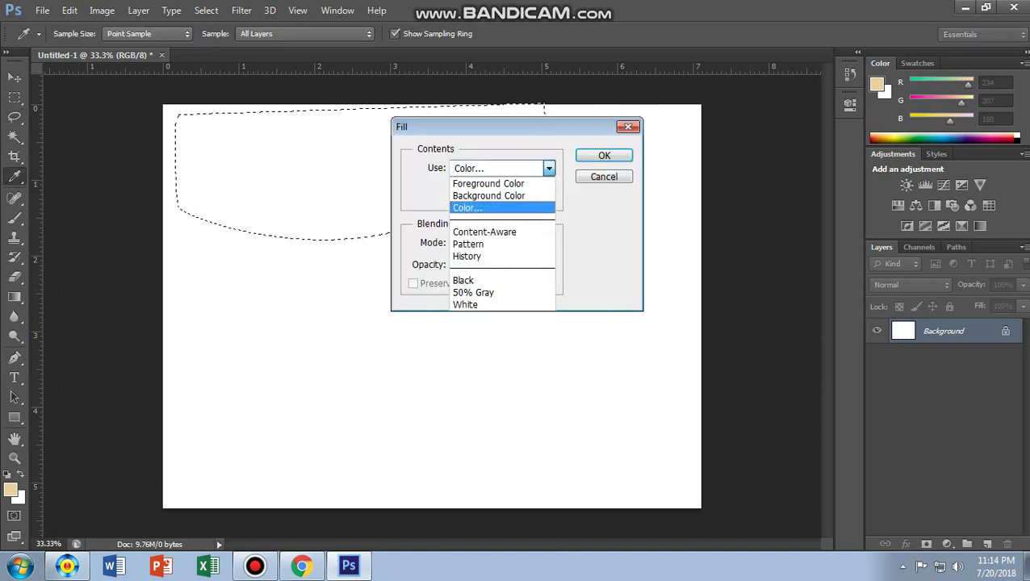
{"action": "left_click", "coordinate": [476, 207]}
{"action": "left_click_drag", "start_coordinate": [314, 326], "coordinate": [316, 291]}
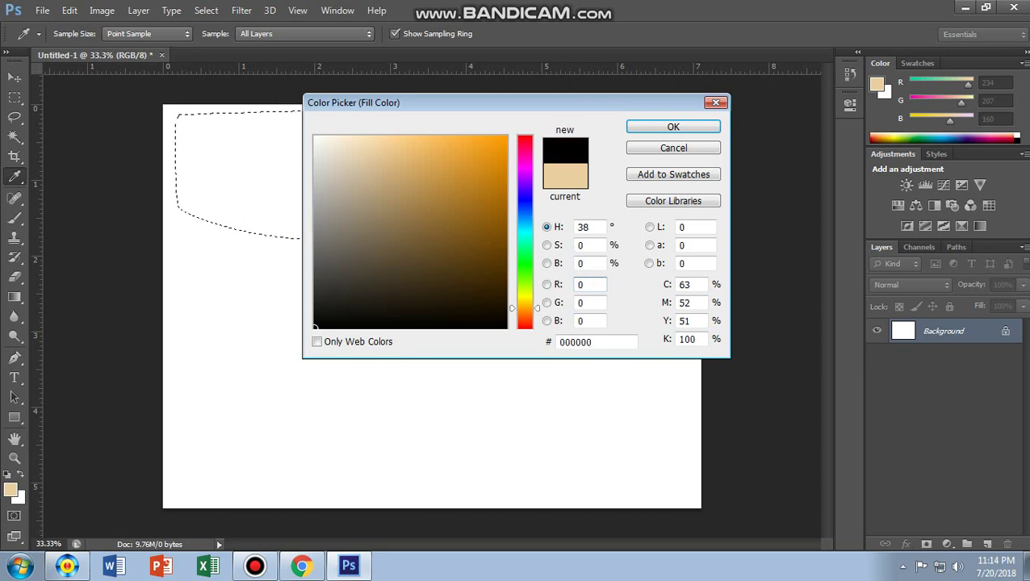
{"action": "left_click", "coordinate": [673, 127]}
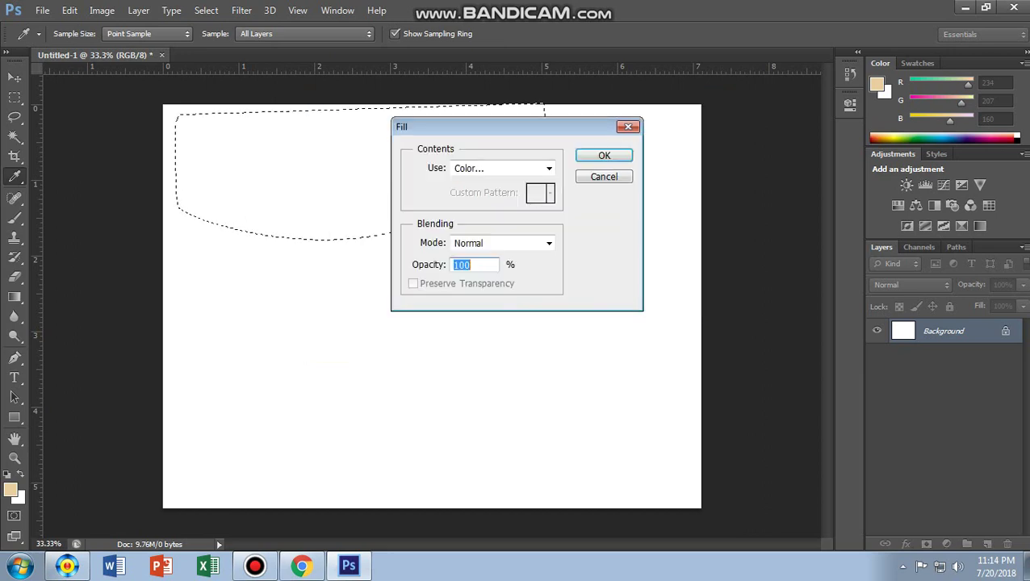
{"action": "left_click", "coordinate": [601, 156]}
{"action": "right_click", "coordinate": [347, 229]}
{"action": "left_click", "coordinate": [389, 238]}
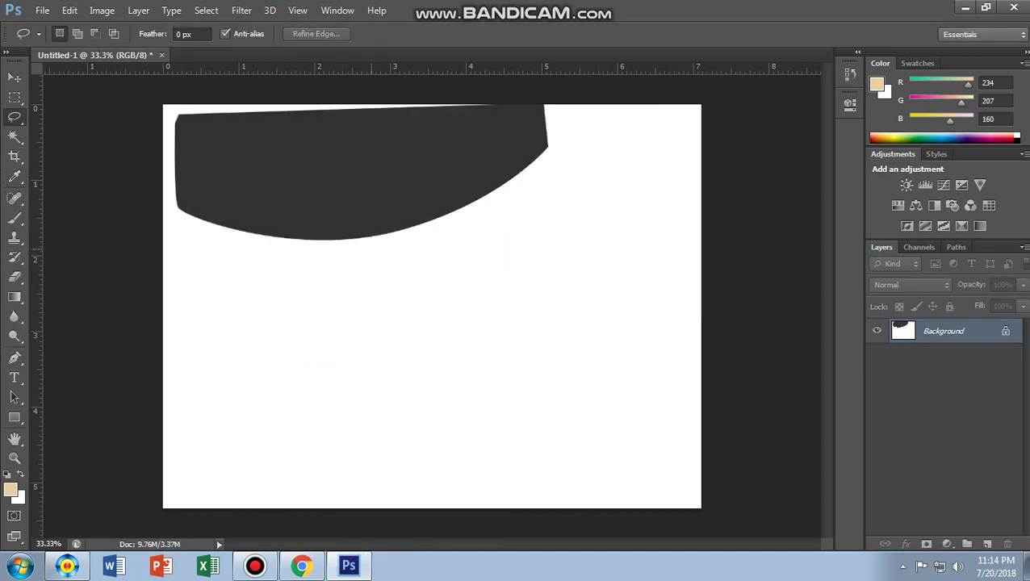
Step: Draw a jagged hair-spike path over the cap's left side and load it as a selection
{"action": "key", "text": "p"}
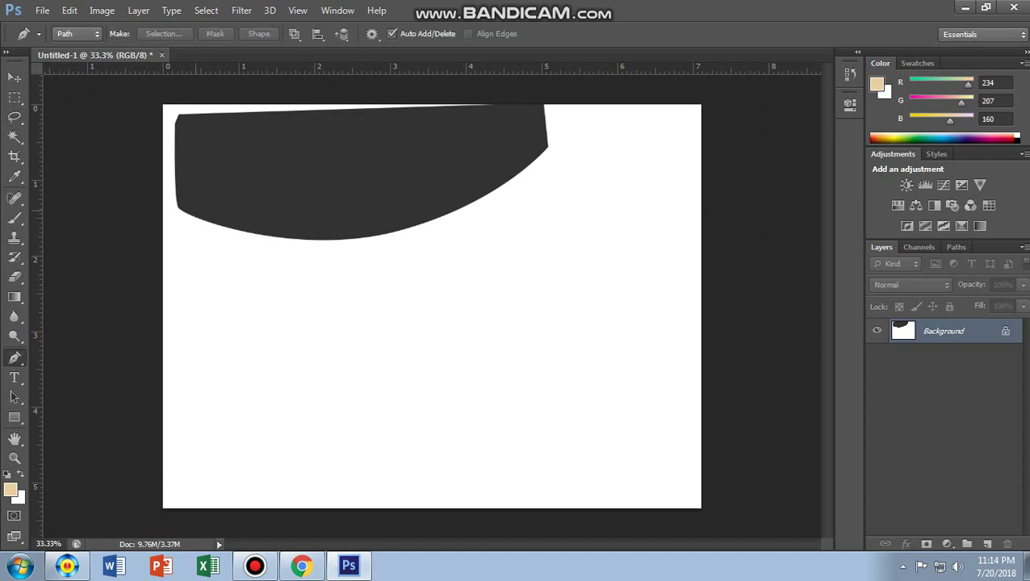
{"action": "left_click", "coordinate": [252, 108]}
{"action": "mouse_move", "coordinate": [229, 251]}
{"action": "left_mouse_down"}
{"action": "mouse_move", "coordinate": [239, 312]}
{"action": "mouse_move", "coordinate": [222, 384]}
{"action": "left_mouse_up"}
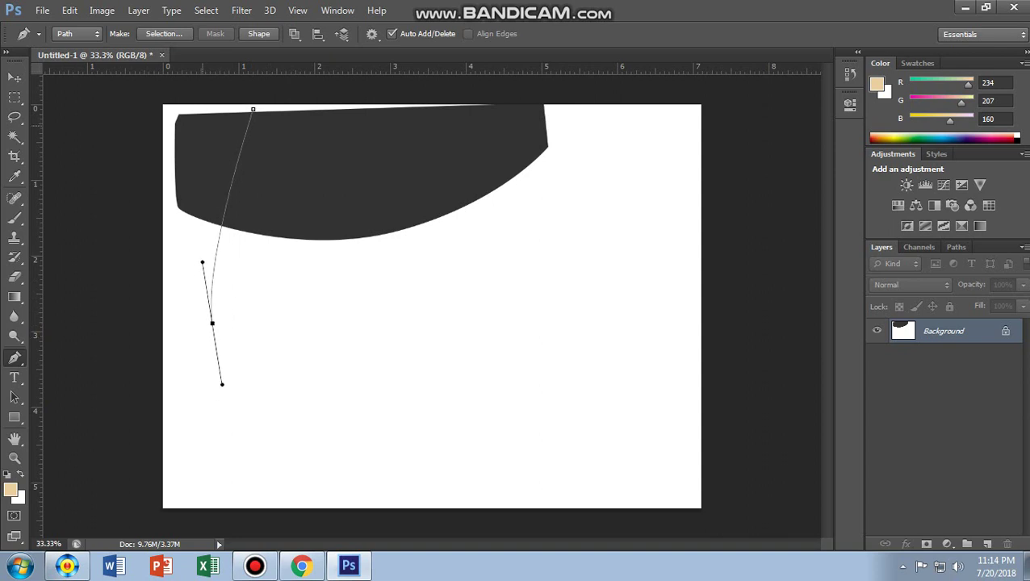
{"action": "left_click", "coordinate": [200, 169]}
{"action": "left_click_drag", "start_coordinate": [170, 231], "coordinate": [149, 259]}
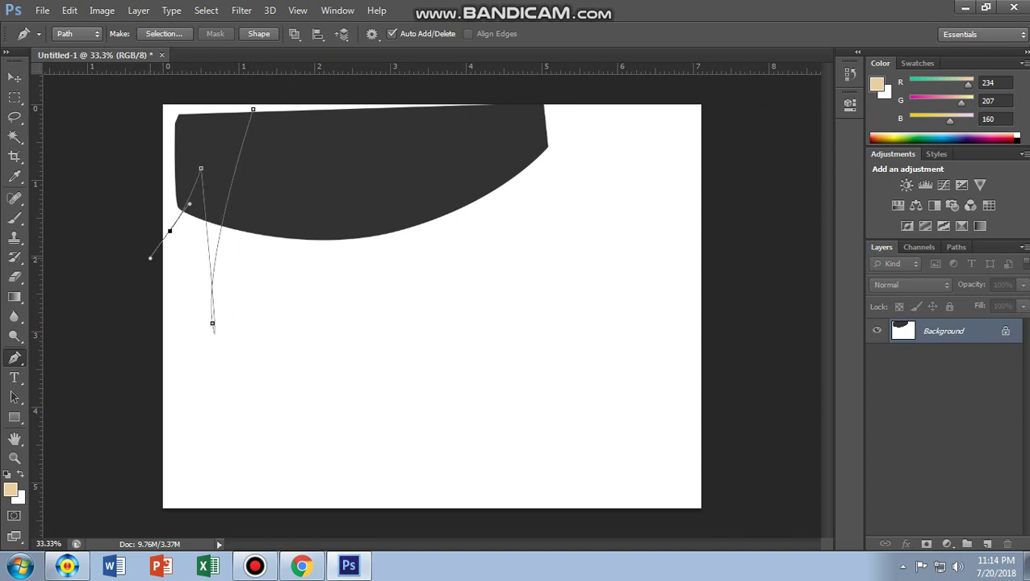
{"action": "left_click_drag", "start_coordinate": [183, 106], "coordinate": [183, 94]}
{"action": "key", "text": "ctrl+Return"}
Step: Choose a bright yellow (f6e805) custom colour in the spike's Fill dialog
{"action": "key", "text": "l"}
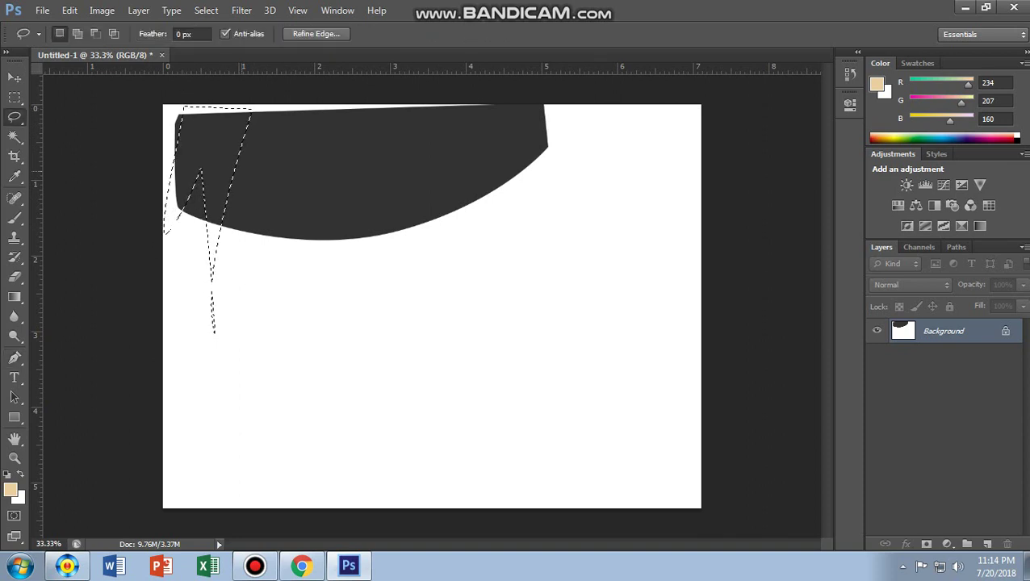
{"action": "right_click", "coordinate": [221, 169]}
{"action": "left_click", "coordinate": [256, 387]}
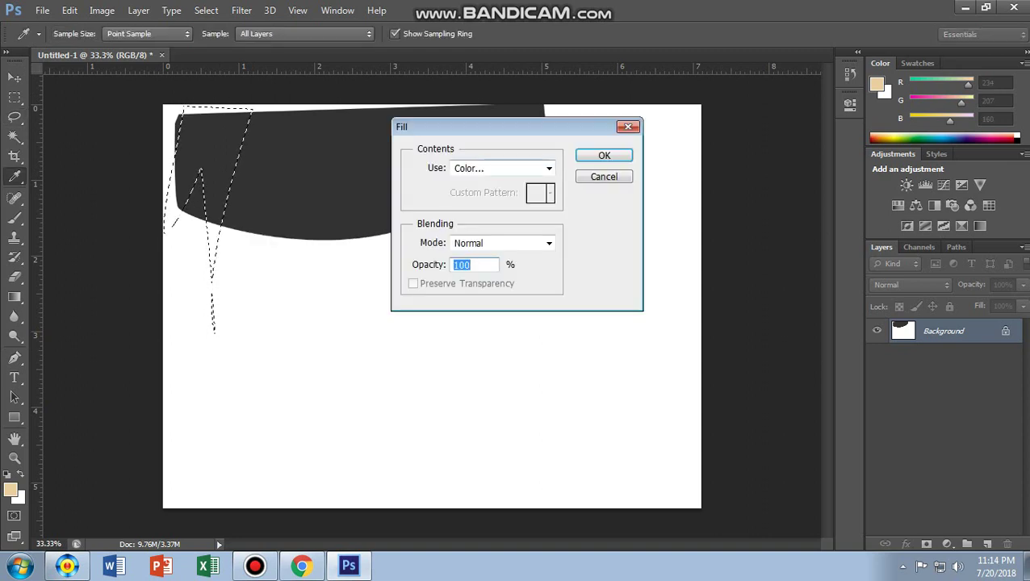
{"action": "left_click", "coordinate": [500, 167]}
{"action": "left_click", "coordinate": [476, 218]}
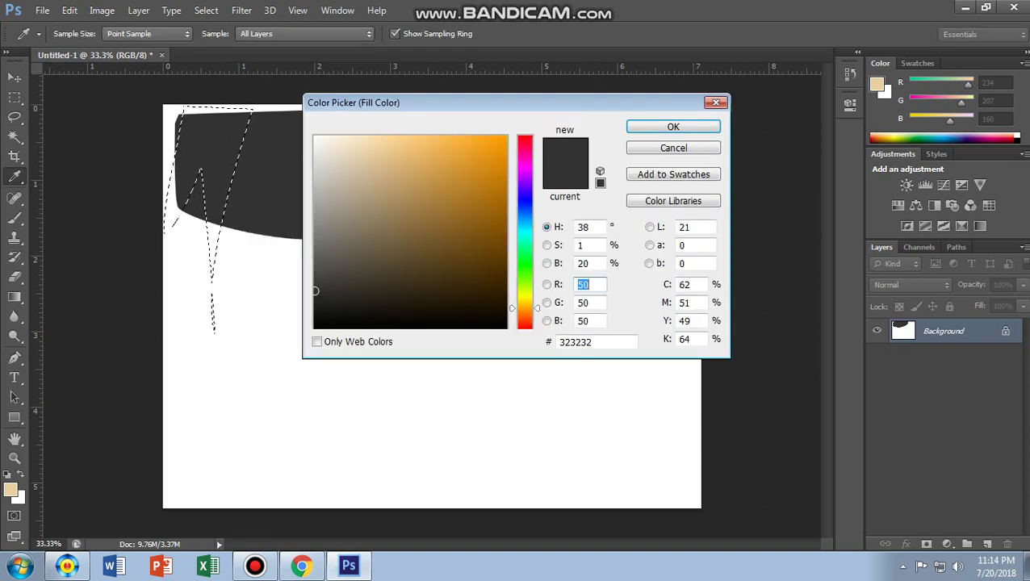
{"action": "left_click", "coordinate": [420, 139]}
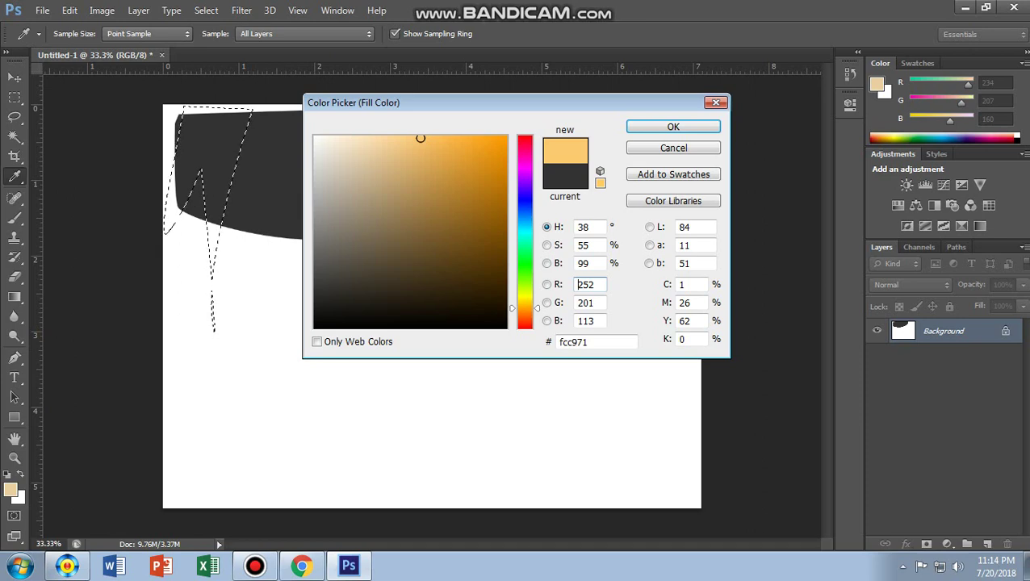
{"action": "left_click_drag", "start_coordinate": [525, 308], "coordinate": [524, 299]}
{"action": "left_click", "coordinate": [375, 154]}
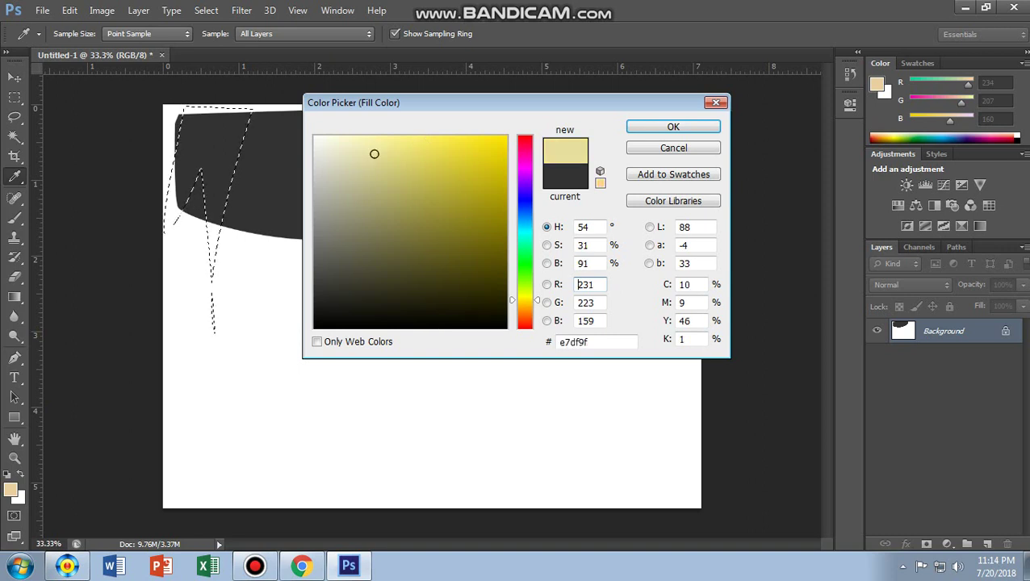
{"action": "left_click", "coordinate": [408, 153]}
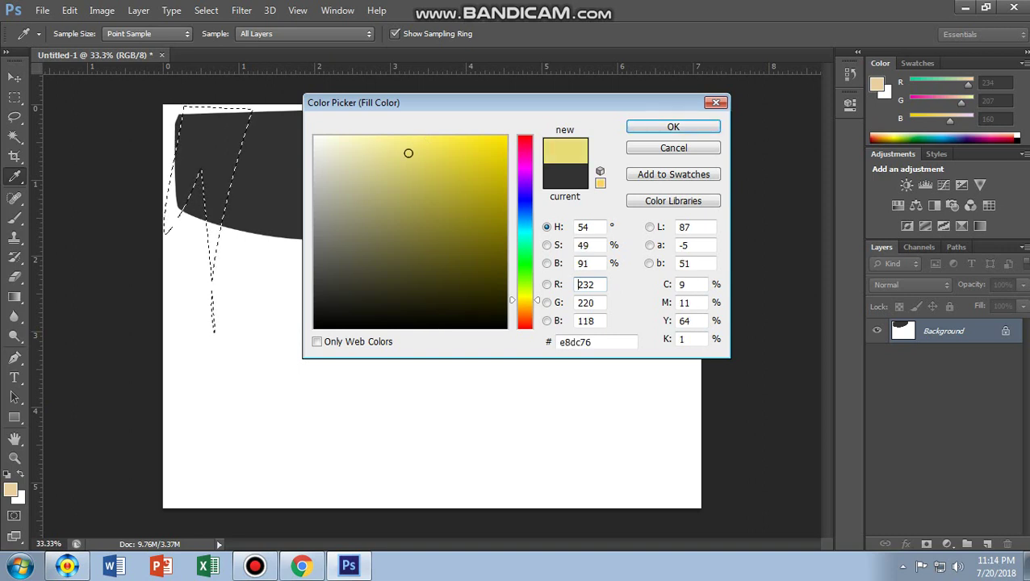
{"action": "left_click_drag", "start_coordinate": [525, 299], "coordinate": [525, 298]}
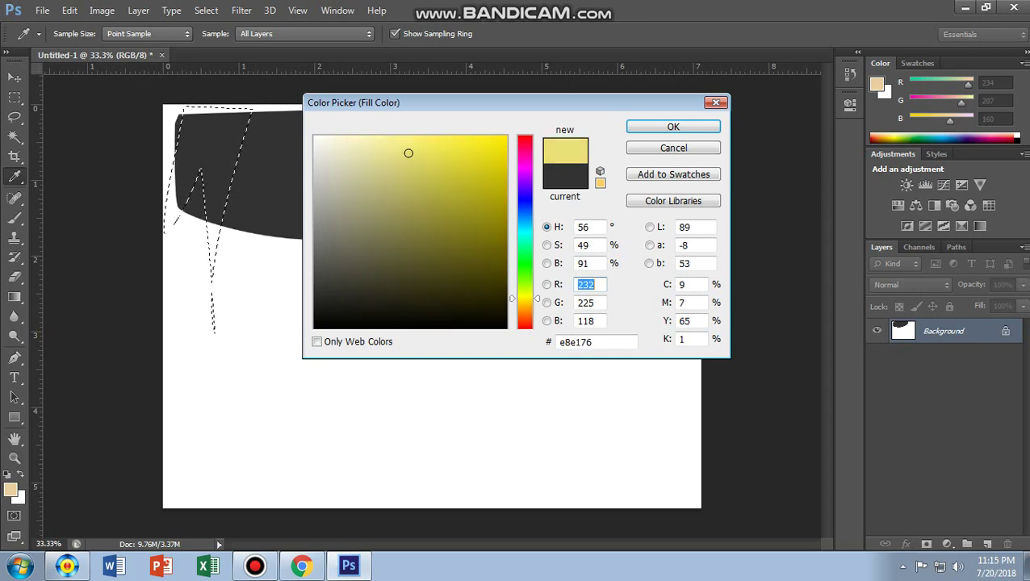
{"action": "left_click", "coordinate": [503, 143]}
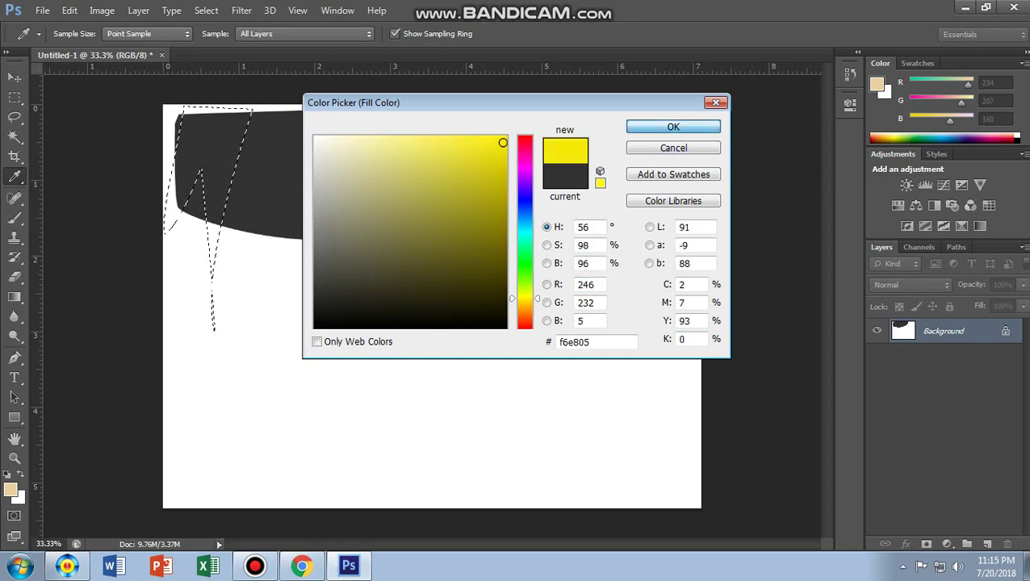
Step: Apply the yellow fill to the spike and clear the selection
{"action": "left_click", "coordinate": [673, 126]}
{"action": "left_click", "coordinate": [610, 154]}
{"action": "right_click", "coordinate": [257, 227]}
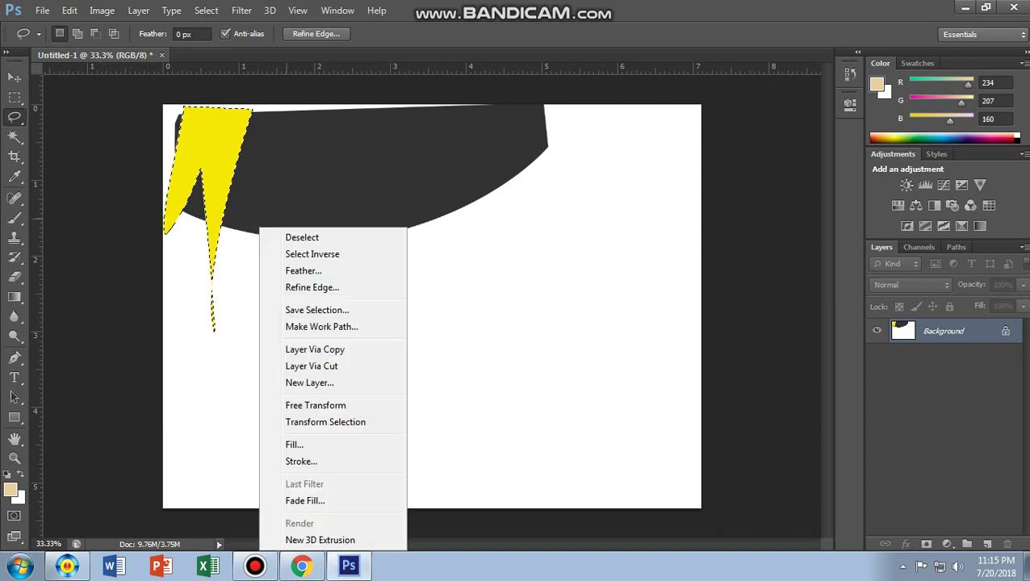
{"action": "left_click", "coordinate": [291, 234]}
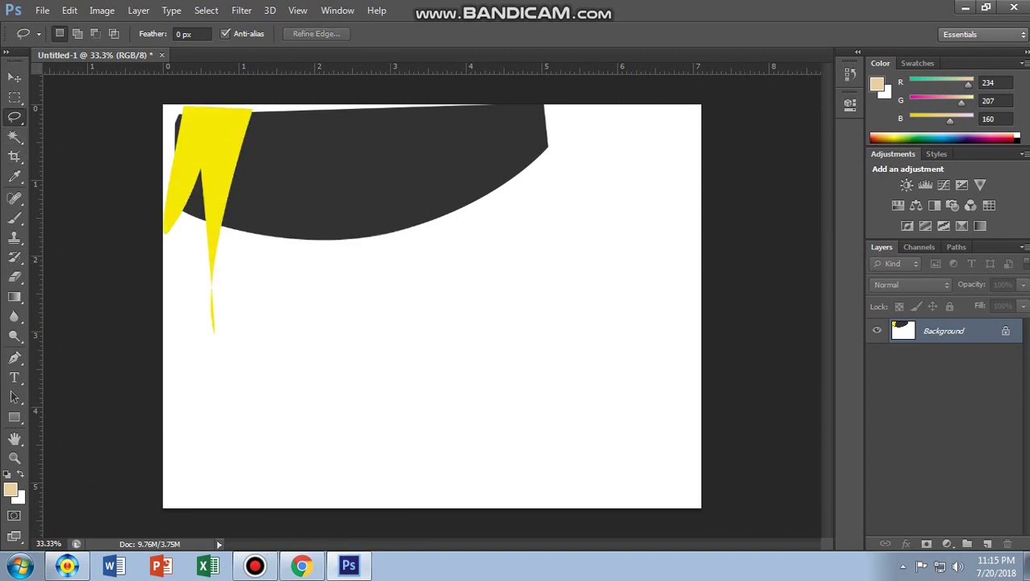
Step: Erase the yellow spike's lower tip and discard a first attempt at a second spike
{"action": "key", "text": "e"}
{"action": "left_click_drag", "start_coordinate": [212, 295], "coordinate": [209, 334]}
{"action": "key", "text": "p"}
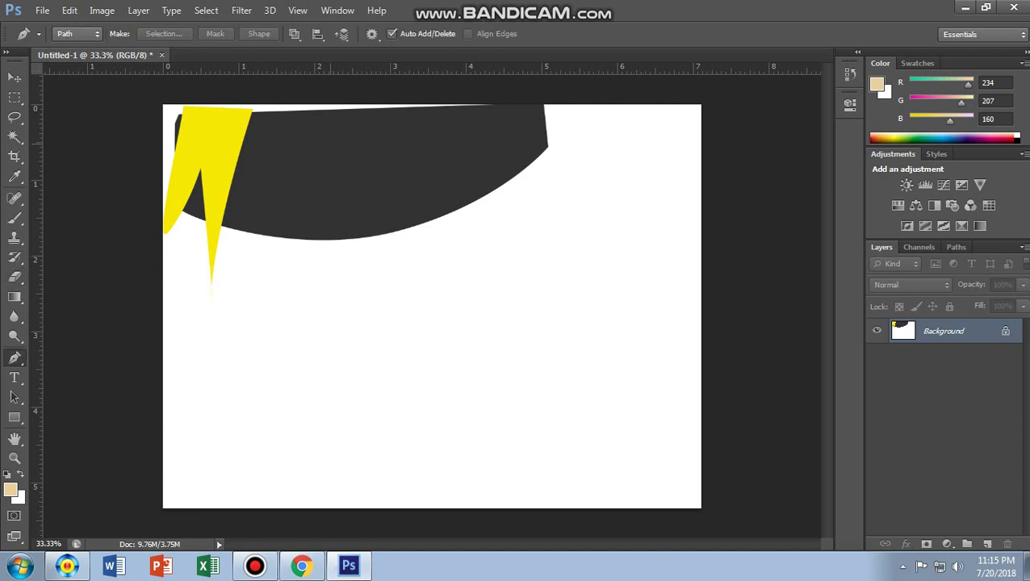
{"action": "left_click", "coordinate": [369, 107]}
{"action": "mouse_move", "coordinate": [419, 270]}
{"action": "left_mouse_down"}
{"action": "mouse_move", "coordinate": [480, 317]}
{"action": "mouse_move", "coordinate": [463, 315]}
{"action": "left_mouse_up"}
{"action": "key", "text": "Escape"}
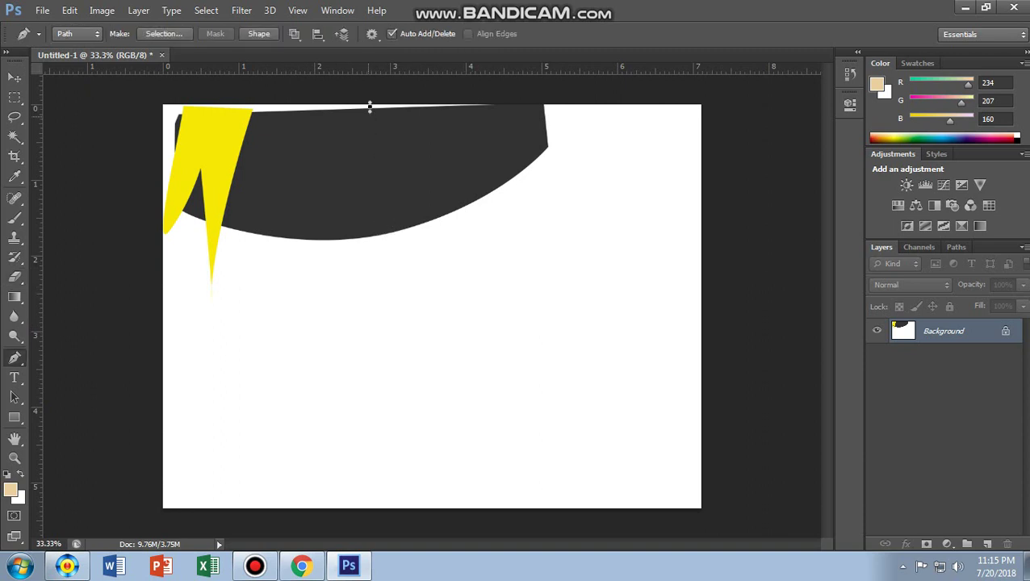
Step: Redraw the second spike as a zigzag pen path from the cap's top centre
{"action": "left_click", "coordinate": [370, 107]}
{"action": "left_click_drag", "start_coordinate": [388, 300], "coordinate": [373, 334]}
{"action": "left_click_drag", "start_coordinate": [403, 266], "coordinate": [430, 165]}
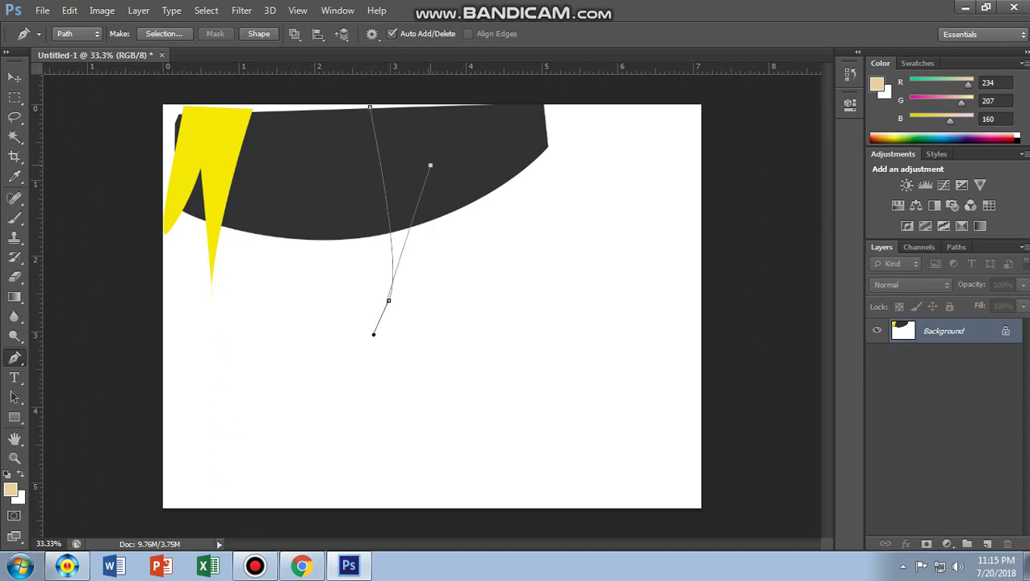
{"action": "left_click_drag", "start_coordinate": [453, 299], "coordinate": [472, 394]}
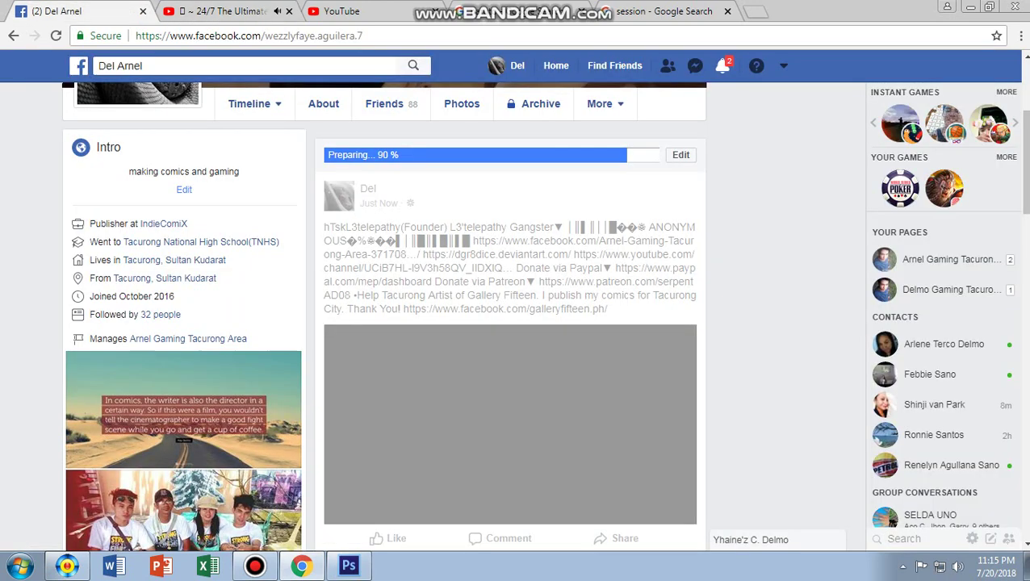
{"action": "left_click", "coordinate": [349, 566]}
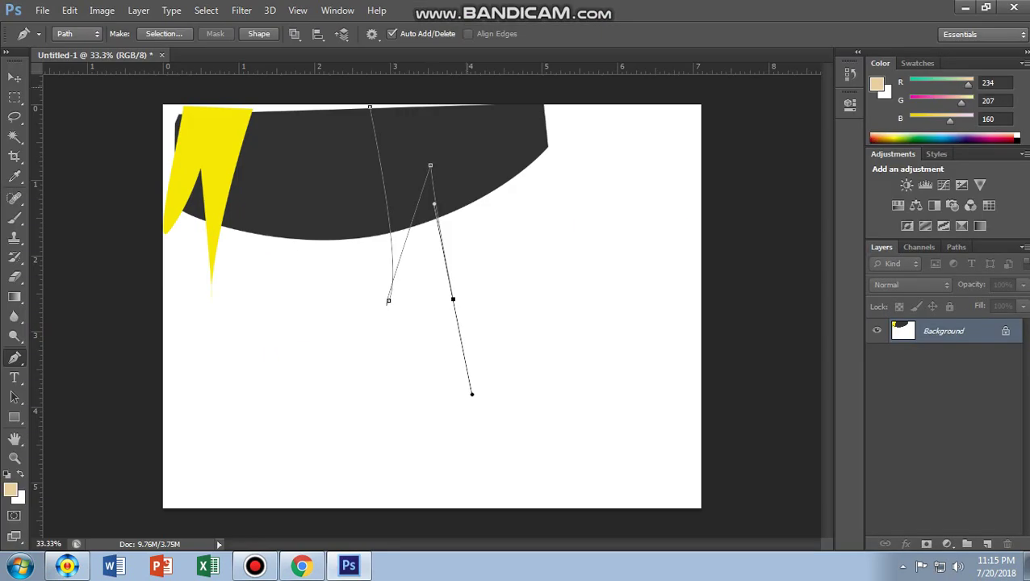
Step: Finish shaping the middle strand's path and load it as a selection
{"action": "left_click_drag", "start_coordinate": [473, 100], "coordinate": [481, 82]}
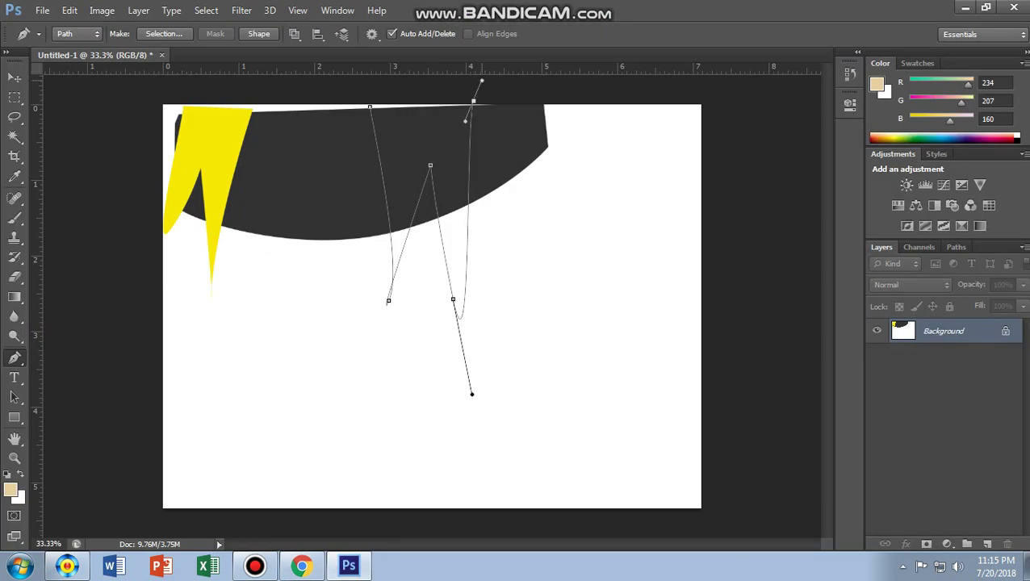
{"action": "left_click_drag", "start_coordinate": [472, 394], "coordinate": [455, 242]}
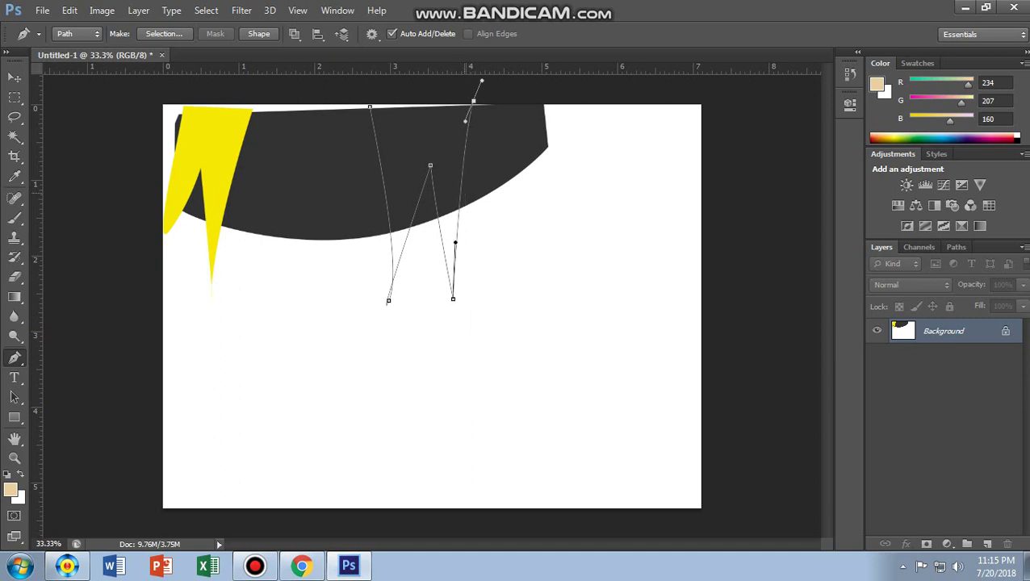
{"action": "left_click_drag", "start_coordinate": [464, 121], "coordinate": [480, 175]}
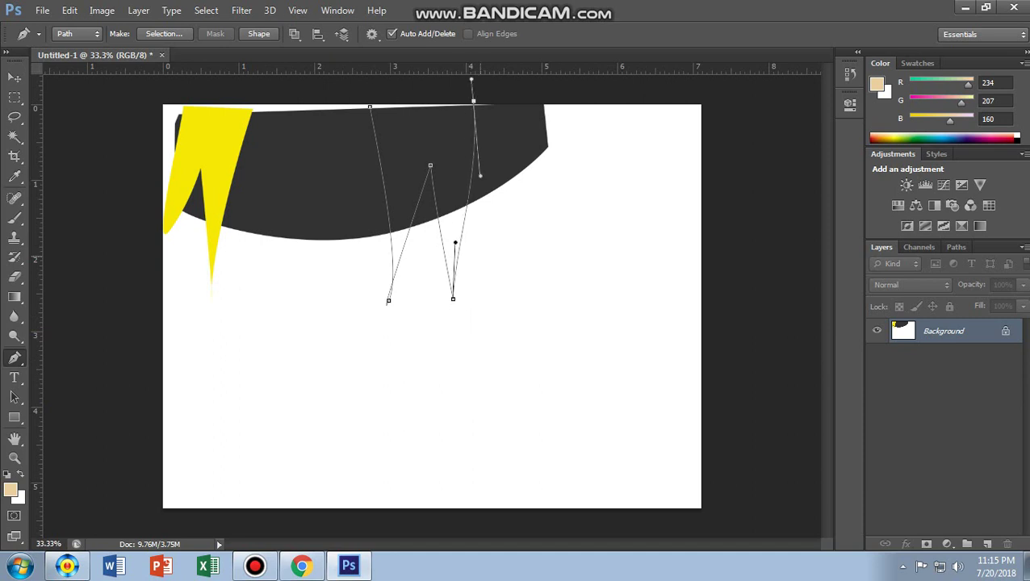
{"action": "key", "text": "ctrl+Return"}
Step: Fill the middle strand selection with yellow using the Lasso's context menu, then deselect
{"action": "right_click", "coordinate": [498, 198]}
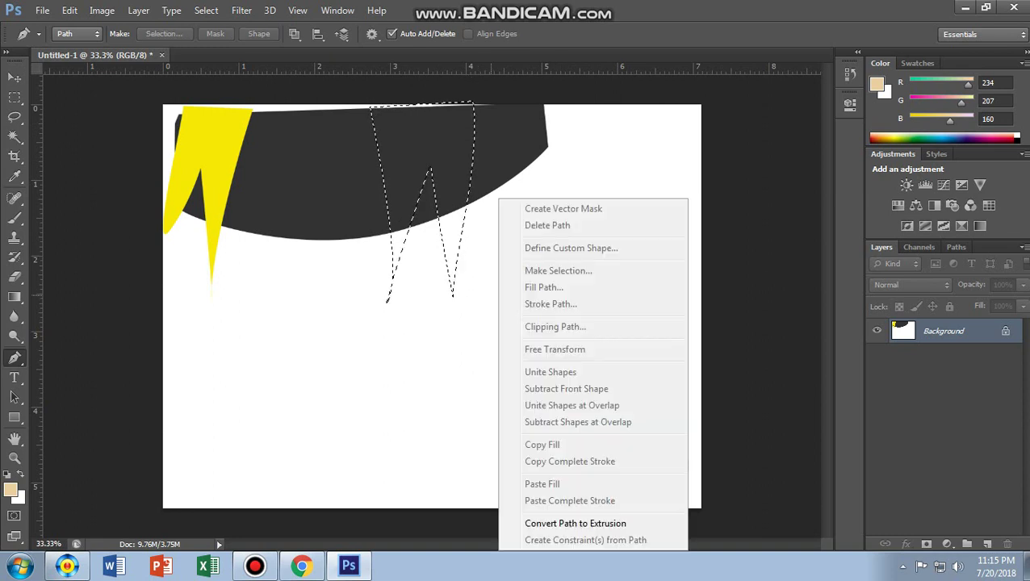
{"action": "key", "text": "Escape"}
{"action": "key", "text": "l"}
{"action": "right_click", "coordinate": [459, 374]}
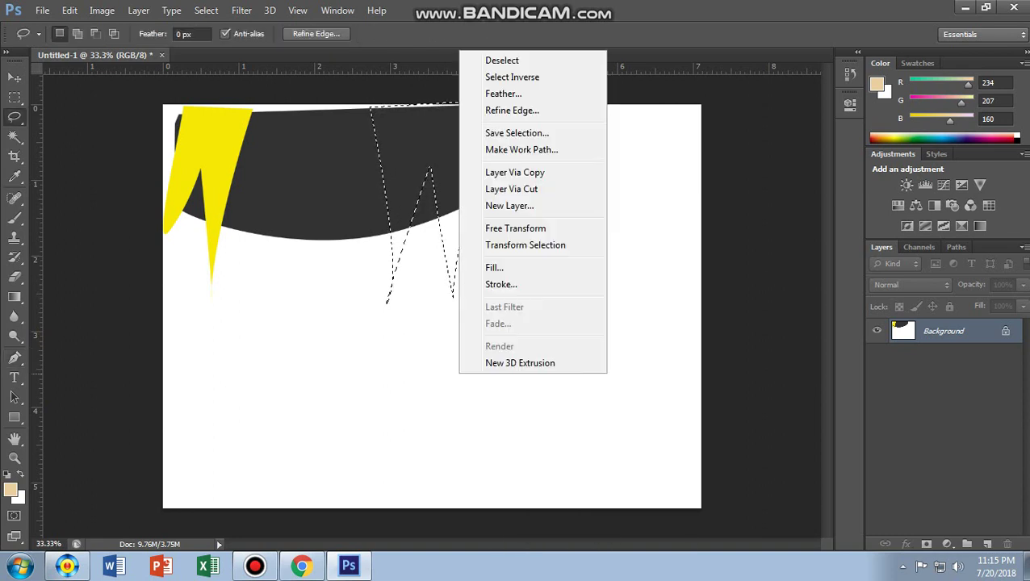
{"action": "left_click", "coordinate": [494, 267]}
{"action": "left_click", "coordinate": [601, 156]}
{"action": "right_click", "coordinate": [444, 192]}
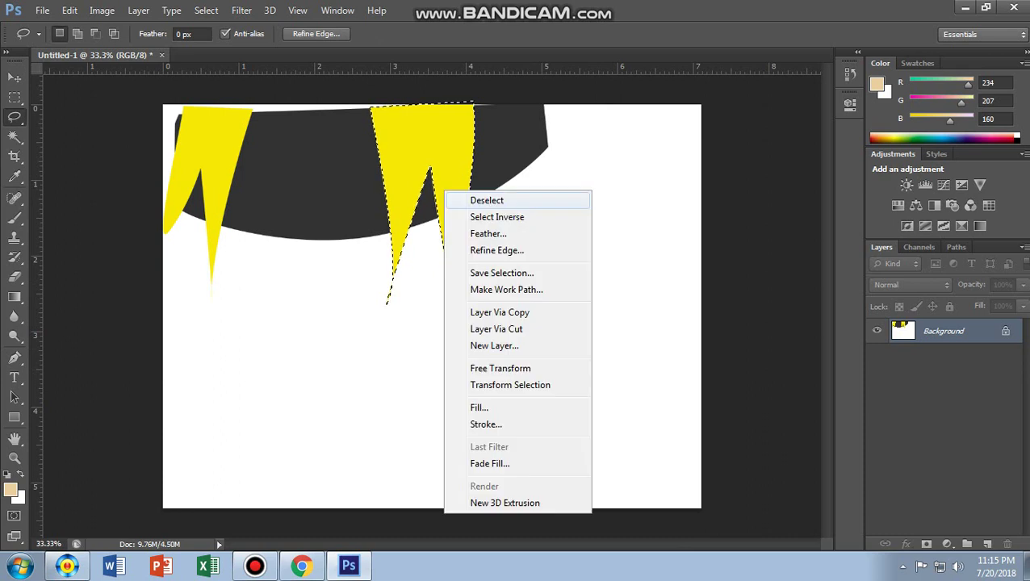
{"action": "left_click", "coordinate": [487, 200]}
Step: Draw a spike path jutting out from the cap's right end and load it as a selection
{"action": "key", "text": "p"}
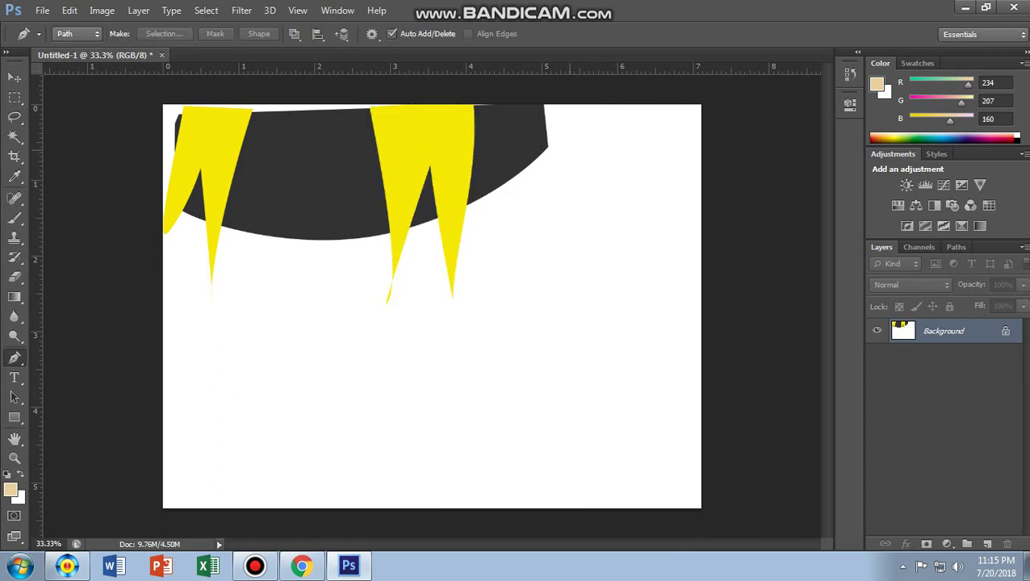
{"action": "mouse_move", "coordinate": [577, 191]}
{"action": "left_mouse_down"}
{"action": "mouse_move", "coordinate": [614, 233]}
{"action": "mouse_move", "coordinate": [617, 267]}
{"action": "left_mouse_up"}
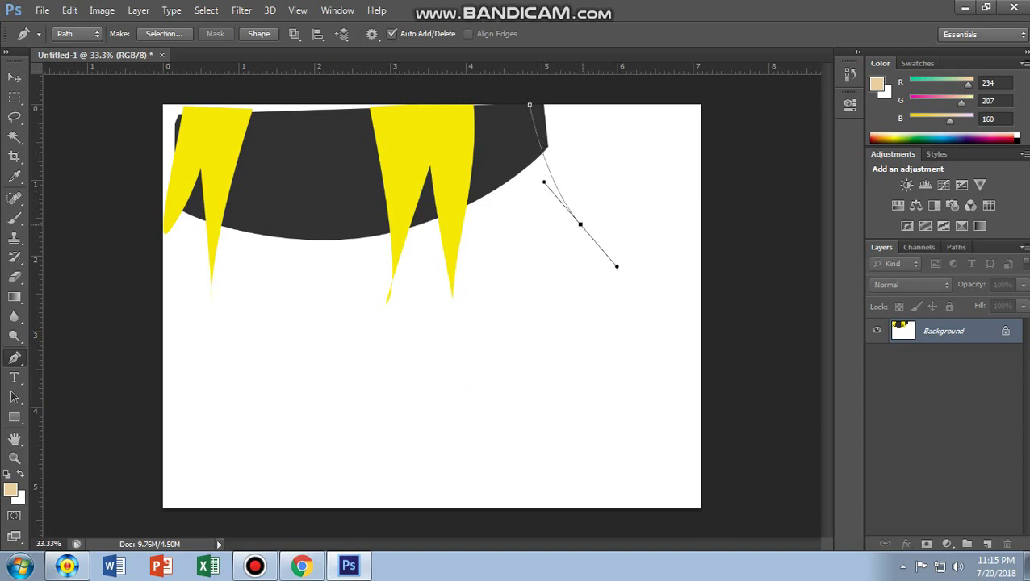
{"action": "left_click_drag", "start_coordinate": [560, 130], "coordinate": [564, 107]}
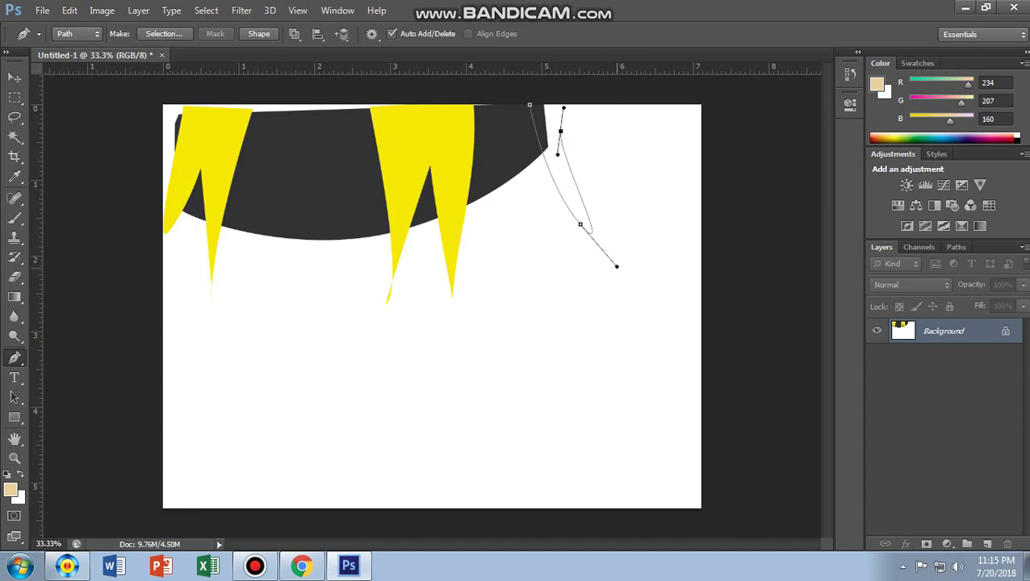
{"action": "mouse_move", "coordinate": [616, 266]}
{"action": "left_mouse_down"}
{"action": "mouse_move", "coordinate": [566, 185]}
{"action": "mouse_move", "coordinate": [640, 151]}
{"action": "left_mouse_up"}
{"action": "left_click_drag", "start_coordinate": [563, 108], "coordinate": [560, 131]}
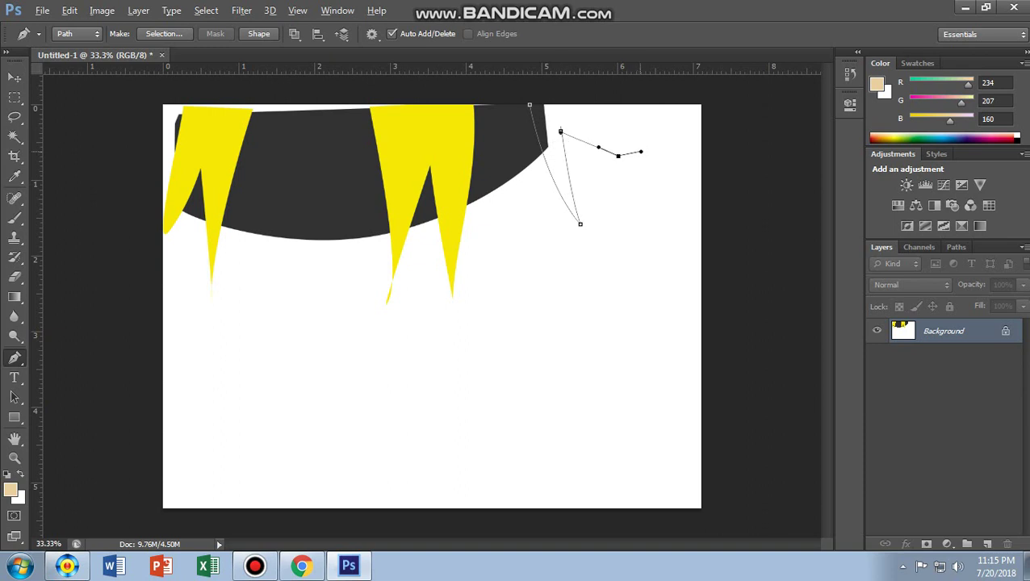
{"action": "left_click_drag", "start_coordinate": [641, 152], "coordinate": [599, 135]}
{"action": "left_click_drag", "start_coordinate": [576, 100], "coordinate": [578, 94]}
{"action": "key", "text": "ctrl+Return"}
Step: Fill the right spike selection with yellow and deselect
{"action": "key", "text": "l"}
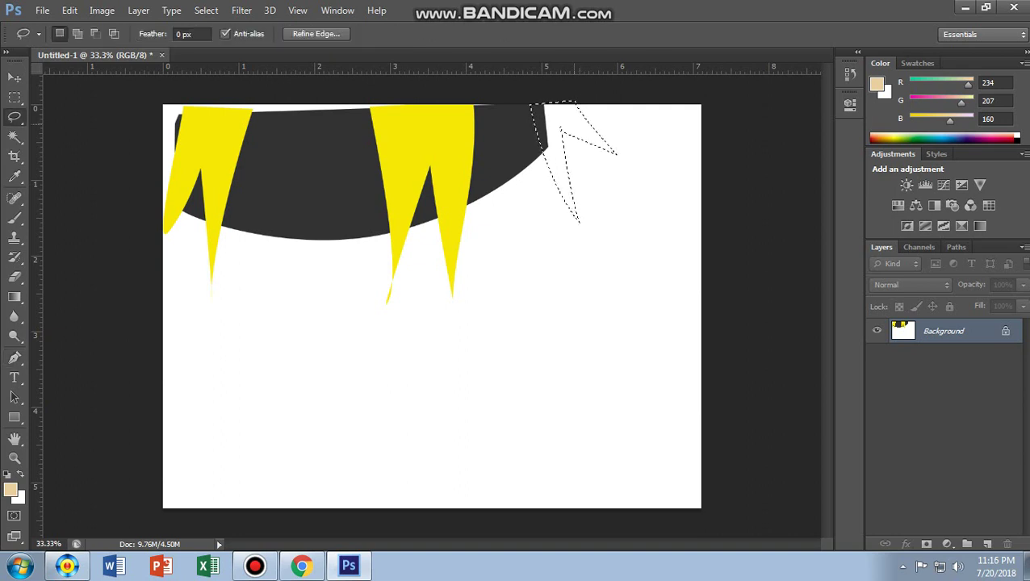
{"action": "right_click", "coordinate": [563, 119]}
{"action": "left_click", "coordinate": [599, 335]}
{"action": "left_click", "coordinate": [604, 155]}
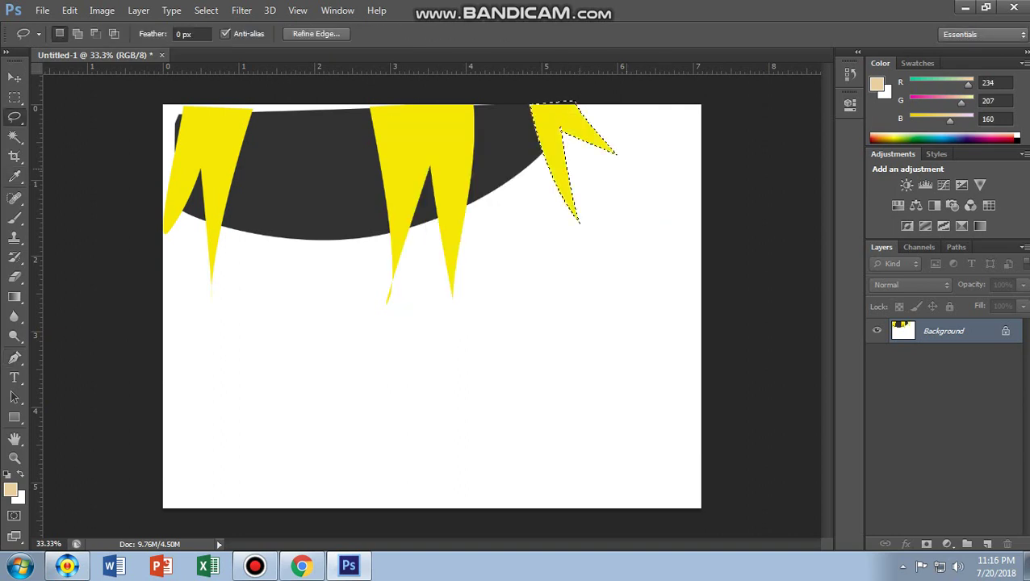
{"action": "right_click", "coordinate": [482, 215]}
{"action": "left_click", "coordinate": [516, 227]}
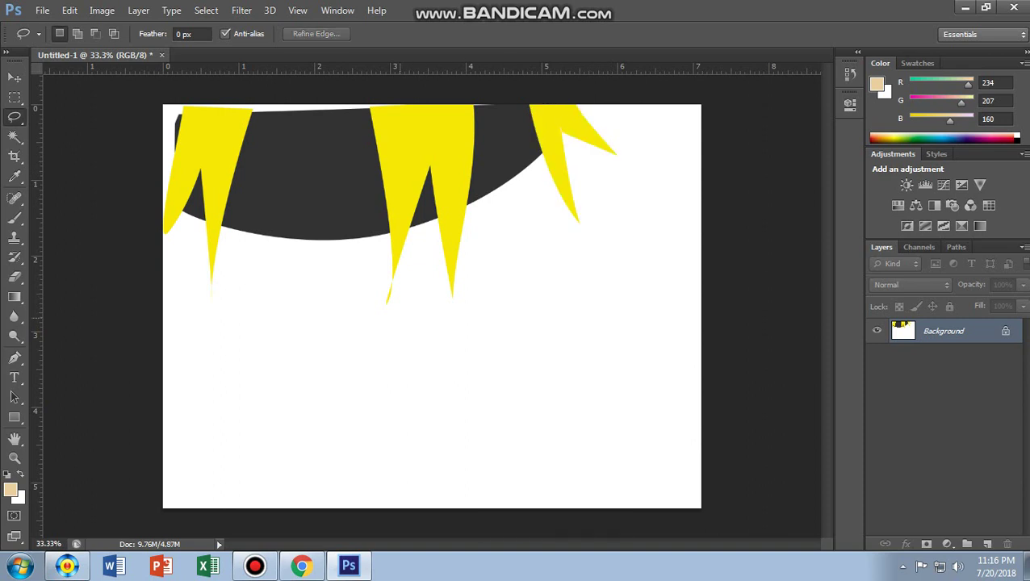
{"action": "key", "text": "p"}
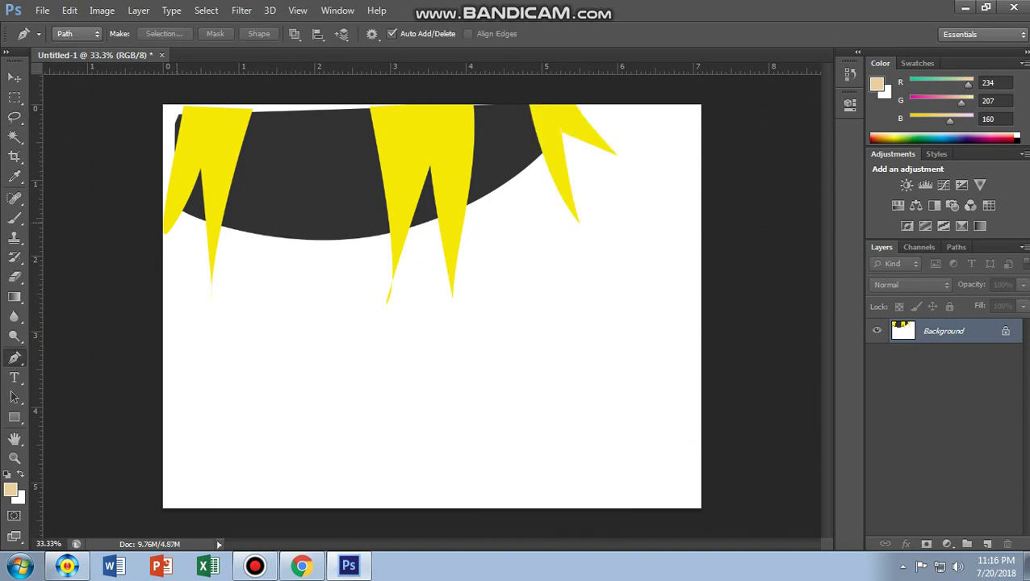
Step: Trace the face outline from the left spike down the left cheek to the jaw
{"action": "left_click", "coordinate": [183, 212]}
{"action": "left_click_drag", "start_coordinate": [202, 325], "coordinate": [198, 353]}
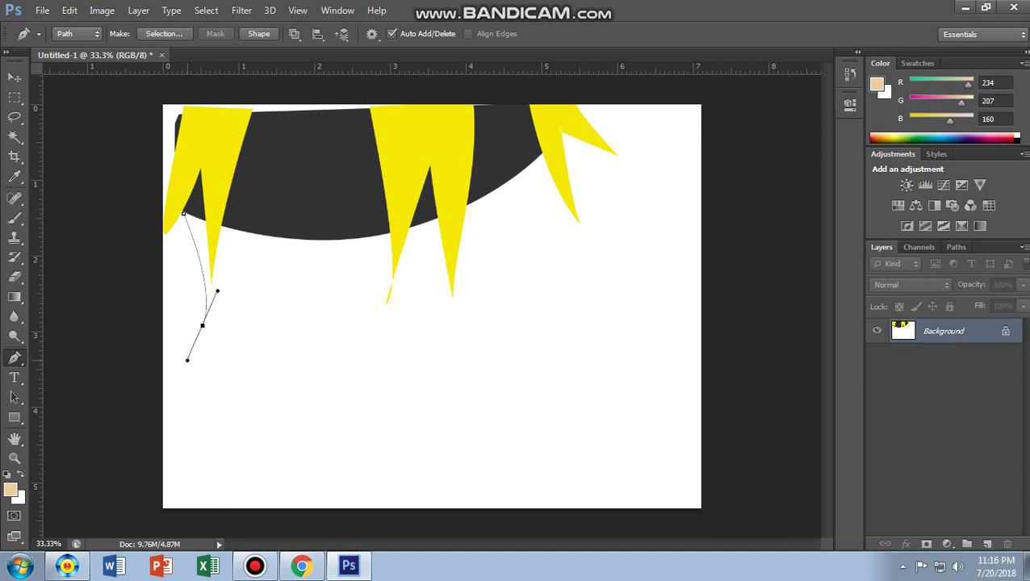
{"action": "left_click_drag", "start_coordinate": [261, 435], "coordinate": [288, 473]}
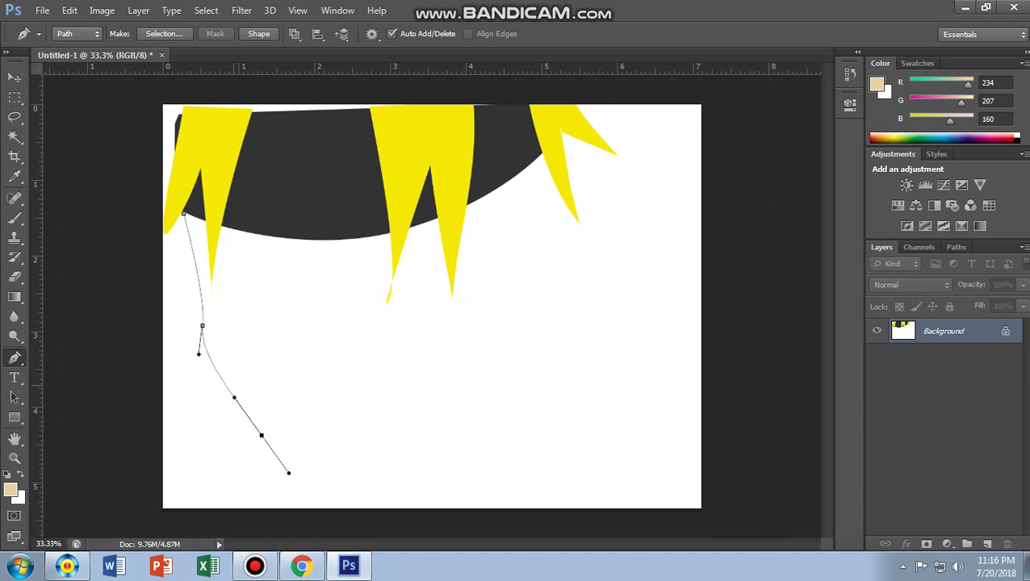
{"action": "left_click_drag", "start_coordinate": [202, 325], "coordinate": [193, 259]}
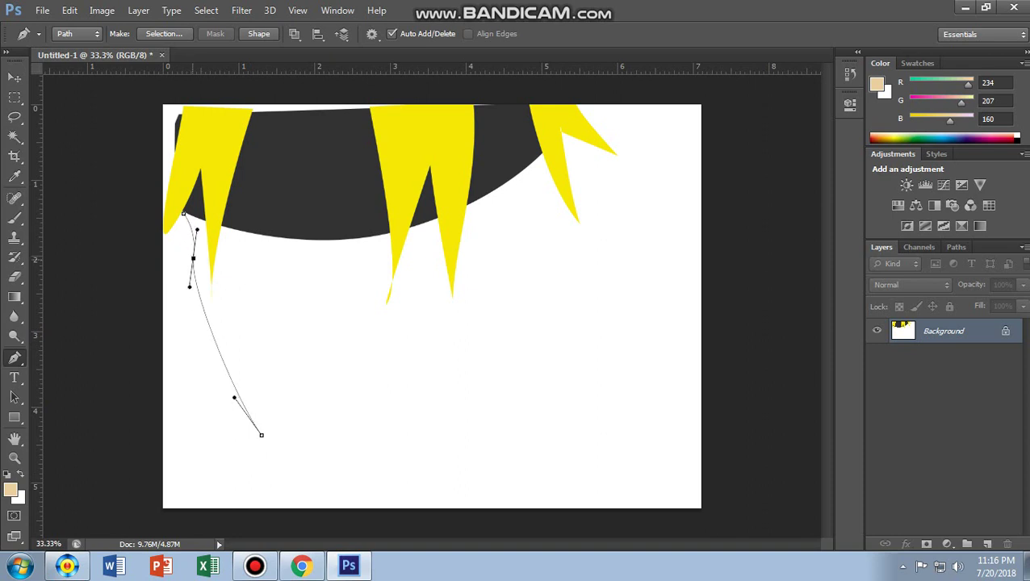
{"action": "mouse_move", "coordinate": [268, 459]}
{"action": "left_mouse_down"}
{"action": "mouse_move", "coordinate": [288, 462]}
{"action": "mouse_move", "coordinate": [240, 399]}
{"action": "left_mouse_up"}
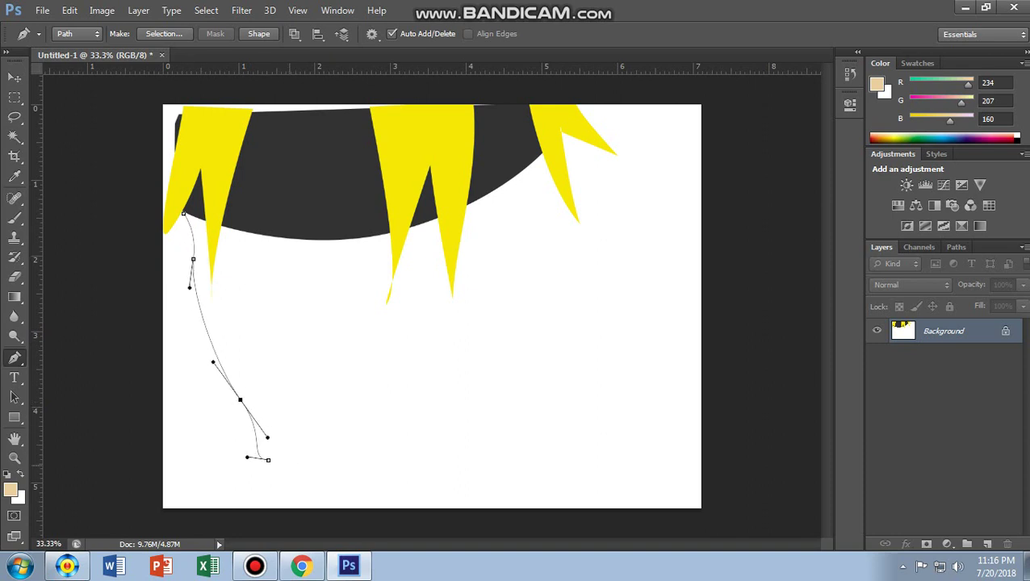
{"action": "left_click_drag", "start_coordinate": [247, 457], "coordinate": [260, 447]}
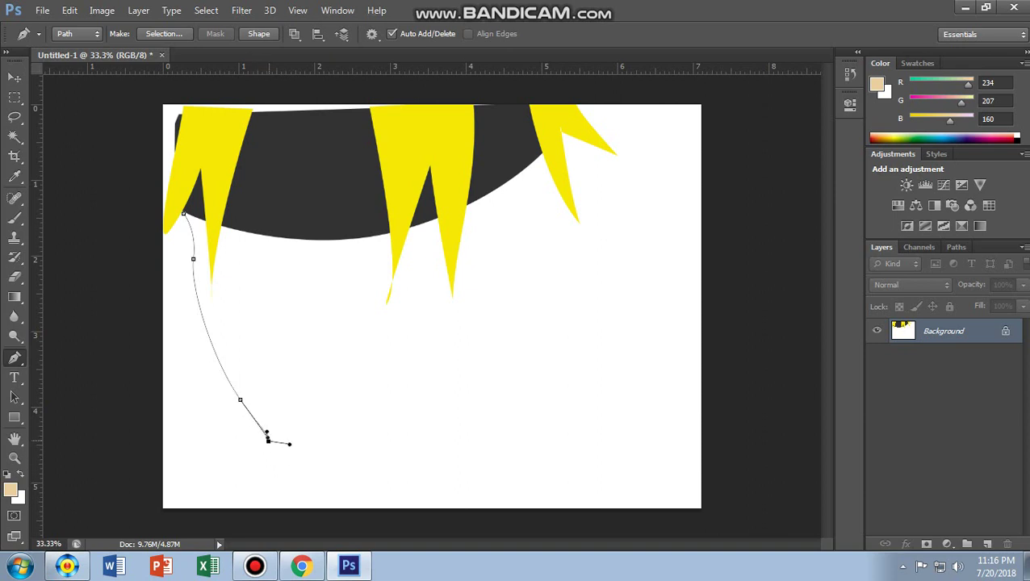
{"action": "left_click_drag", "start_coordinate": [267, 437], "coordinate": [254, 416]}
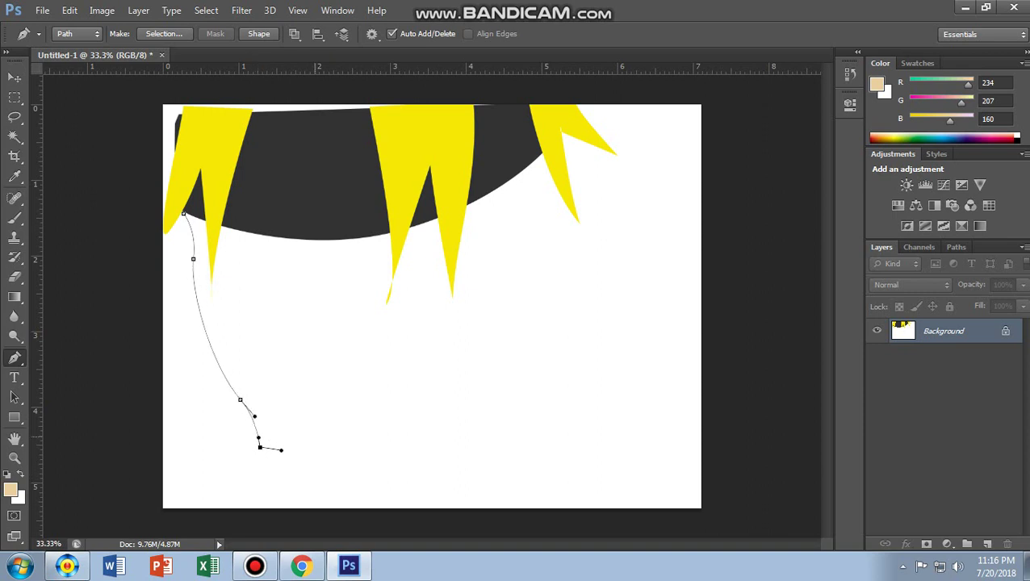
{"action": "mouse_move", "coordinate": [282, 450]}
{"action": "left_mouse_down"}
{"action": "mouse_move", "coordinate": [266, 454]}
{"action": "mouse_move", "coordinate": [270, 444]}
{"action": "left_mouse_up"}
{"action": "left_click_drag", "start_coordinate": [261, 429], "coordinate": [256, 432]}
Step: Continue the outline along the chin and up the right cheek under the right spike
{"action": "left_click_drag", "start_coordinate": [381, 429], "coordinate": [459, 385]}
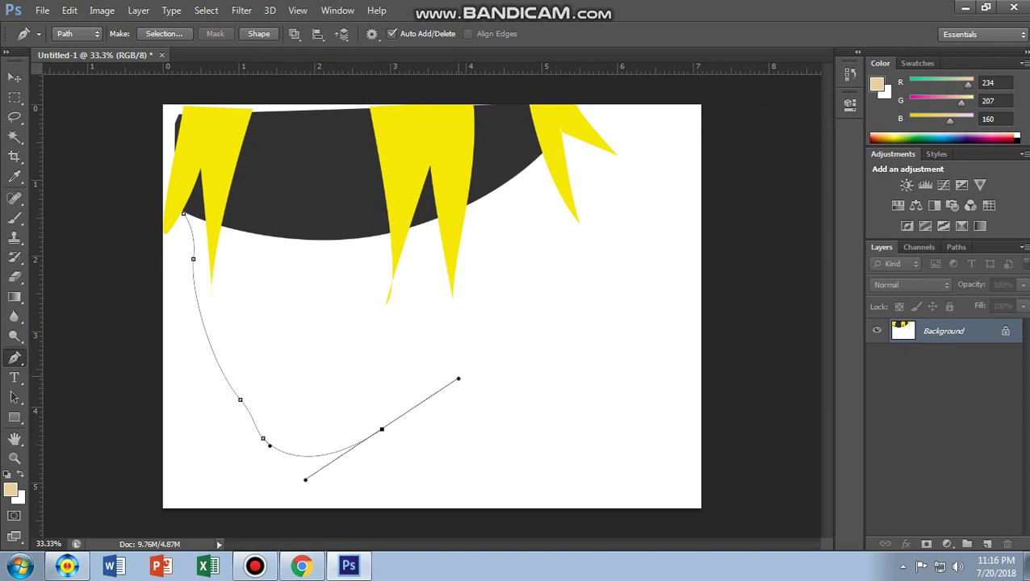
{"action": "left_click", "coordinate": [497, 311]}
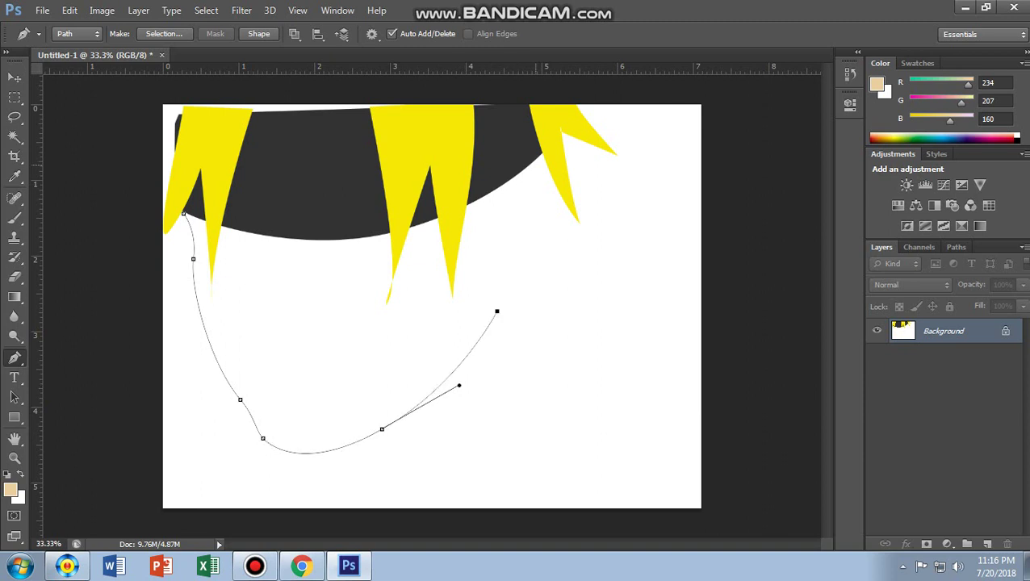
{"action": "left_click", "coordinate": [509, 183]}
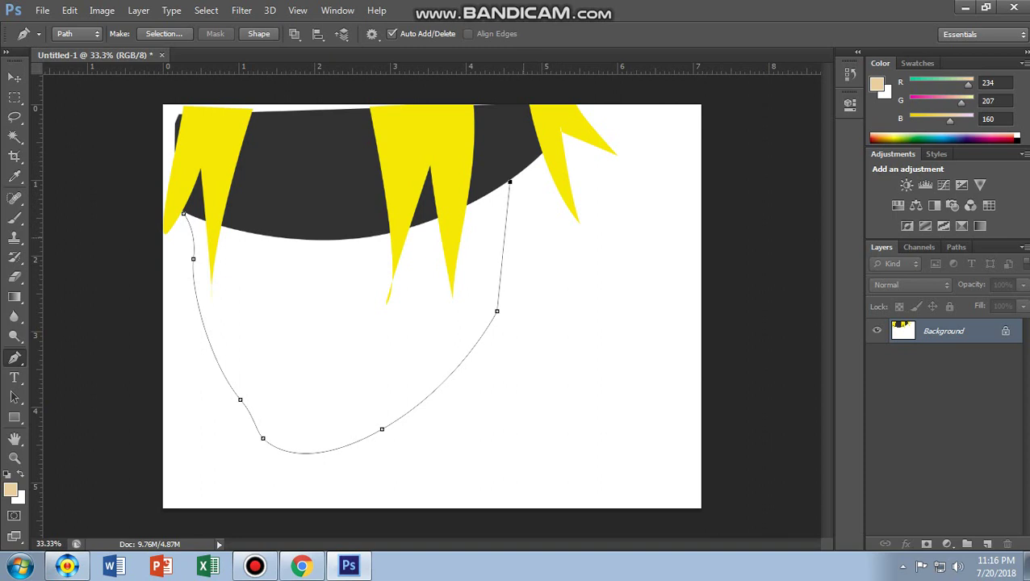
{"action": "left_click_drag", "start_coordinate": [555, 207], "coordinate": [564, 268]}
{"action": "key", "text": "ctrl+alt+z"}
{"action": "key", "text": "ctrl+alt+z"}
{"action": "left_click_drag", "start_coordinate": [497, 311], "coordinate": [506, 321]}
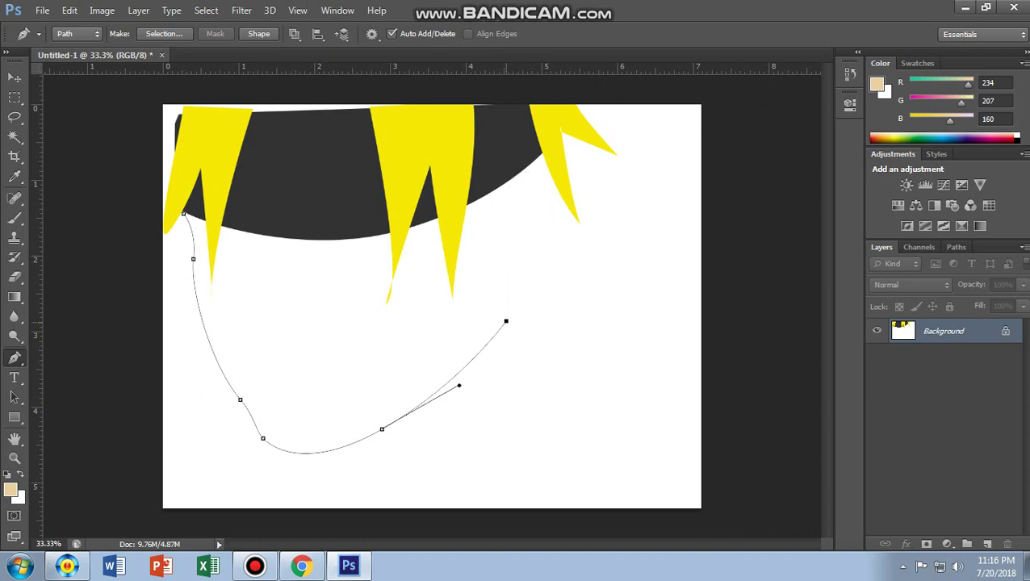
{"action": "left_click_drag", "start_coordinate": [513, 177], "coordinate": [589, 147]}
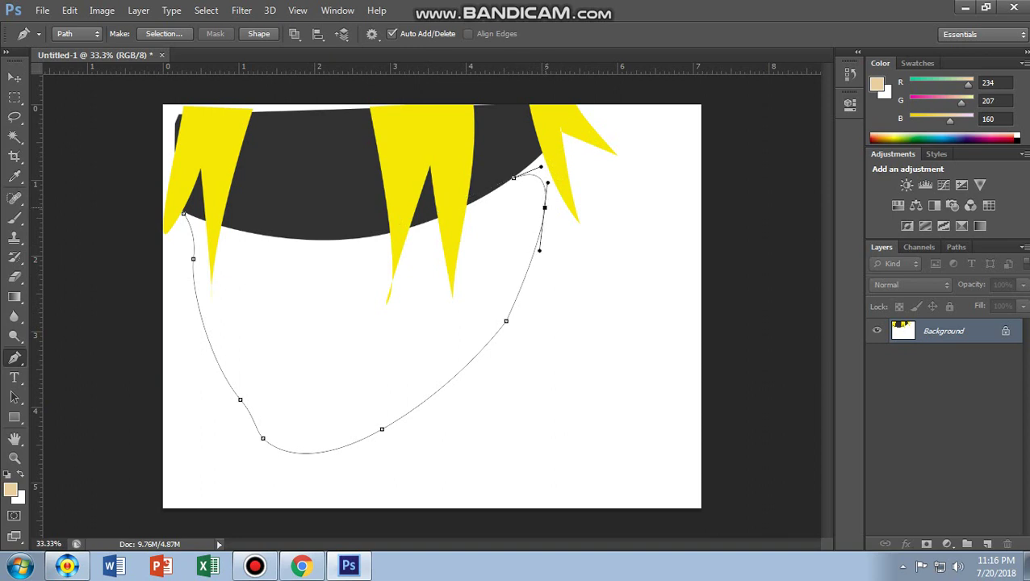
{"action": "left_click_drag", "start_coordinate": [557, 236], "coordinate": [552, 279]}
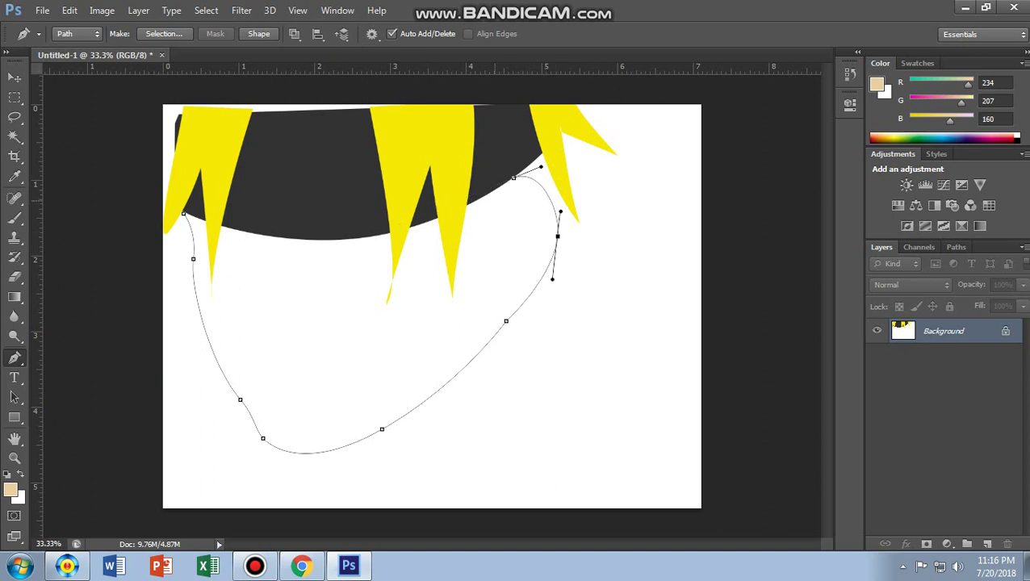
{"action": "left_click_drag", "start_coordinate": [494, 200], "coordinate": [493, 217]}
{"action": "left_click_drag", "start_coordinate": [496, 186], "coordinate": [485, 249]}
{"action": "left_click", "coordinate": [468, 281]}
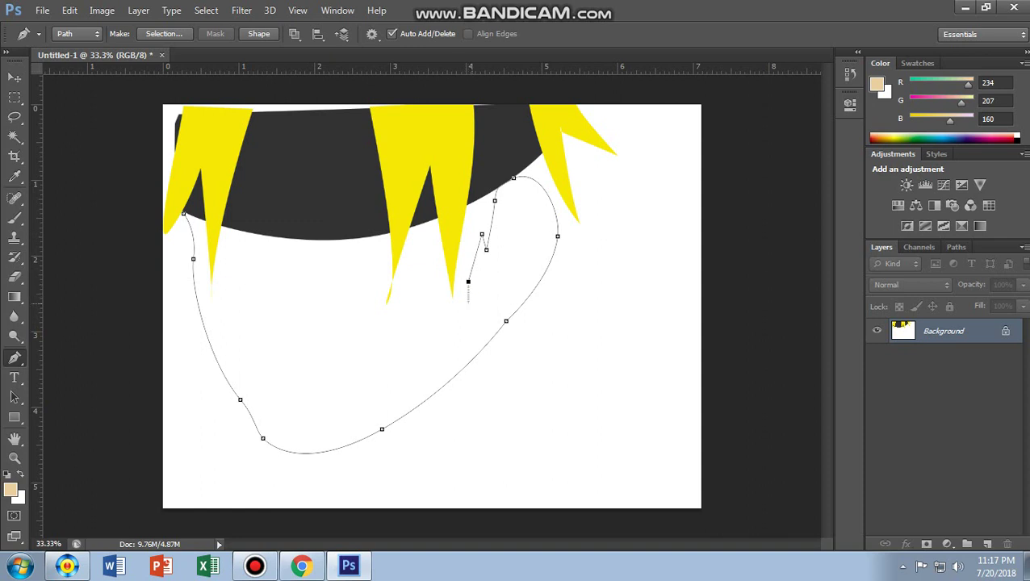
Step: Retry adding the next face-outline point, undoing the stray separate points
{"action": "left_click_drag", "start_coordinate": [468, 281], "coordinate": [470, 301]}
{"action": "key", "text": "Escape"}
{"action": "left_click", "coordinate": [459, 242]}
{"action": "key", "text": "ctrl+z"}
{"action": "key", "text": "Escape"}
{"action": "left_click", "coordinate": [459, 242]}
{"action": "key", "text": "ctrl+z"}
{"action": "key", "text": "Escape"}
{"action": "left_click", "coordinate": [459, 242]}
{"action": "key", "text": "ctrl+z"}
{"action": "key", "text": "Escape"}
{"action": "left_click", "coordinate": [459, 251]}
{"action": "key", "text": "ctrl+z"}
Step: Extend the face outline under the cap, zigzagging around the middle spike's tips
{"action": "left_click", "coordinate": [459, 251]}
{"action": "left_click", "coordinate": [452, 294]}
{"action": "left_click", "coordinate": [438, 218]}
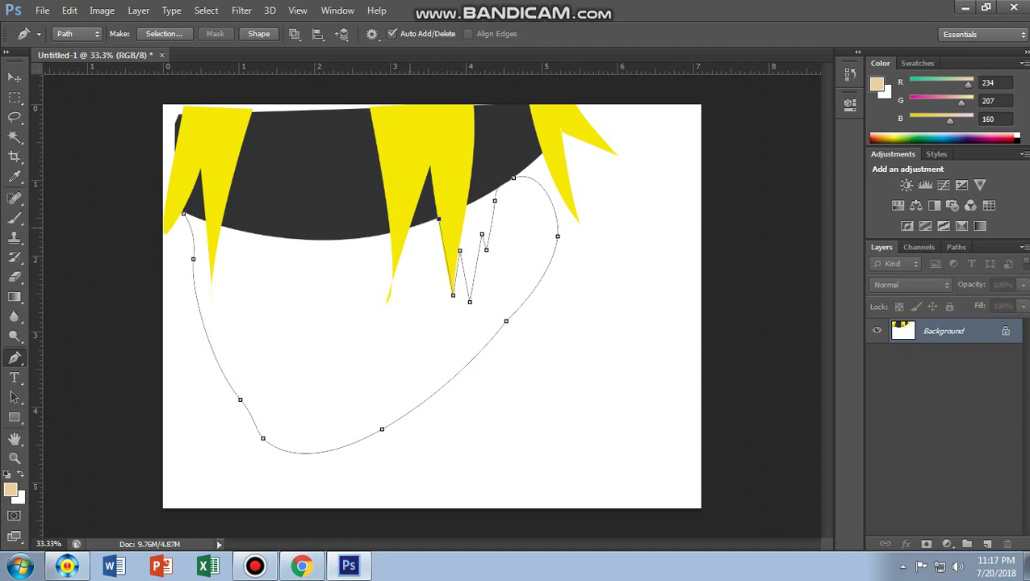
{"action": "left_click", "coordinate": [410, 228]}
{"action": "left_click", "coordinate": [393, 277]}
{"action": "left_click", "coordinate": [390, 234]}
Step: Curve the outline left under the cap, past the left spike tip, closing at its start
{"action": "mouse_move", "coordinate": [220, 227]}
{"action": "left_mouse_down"}
{"action": "mouse_move", "coordinate": [289, 260]}
{"action": "mouse_move", "coordinate": [307, 251]}
{"action": "left_mouse_up"}
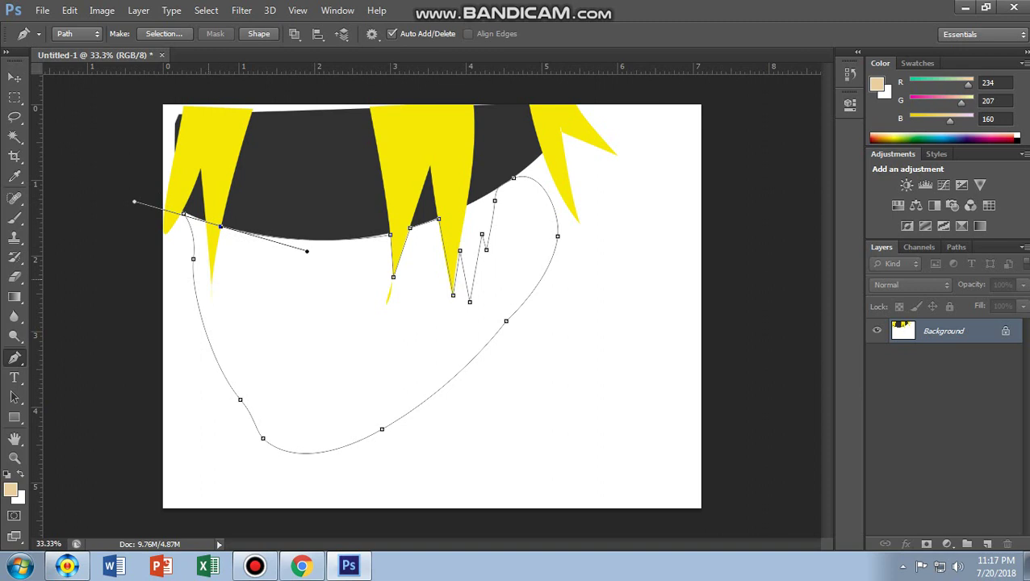
{"action": "left_click", "coordinate": [220, 226], "text": "alt"}
{"action": "left_click", "coordinate": [212, 282]}
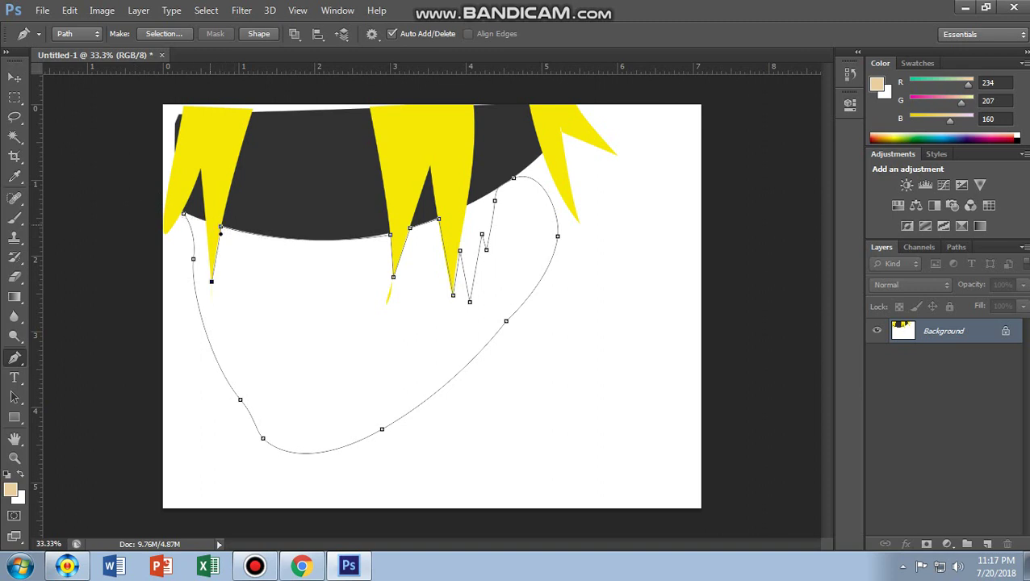
{"action": "left_click", "coordinate": [204, 220]}
Step: Fill the face selection under the cap with pale beige f5e6d0, then deselect it
{"action": "key", "text": "ctrl+Return"}
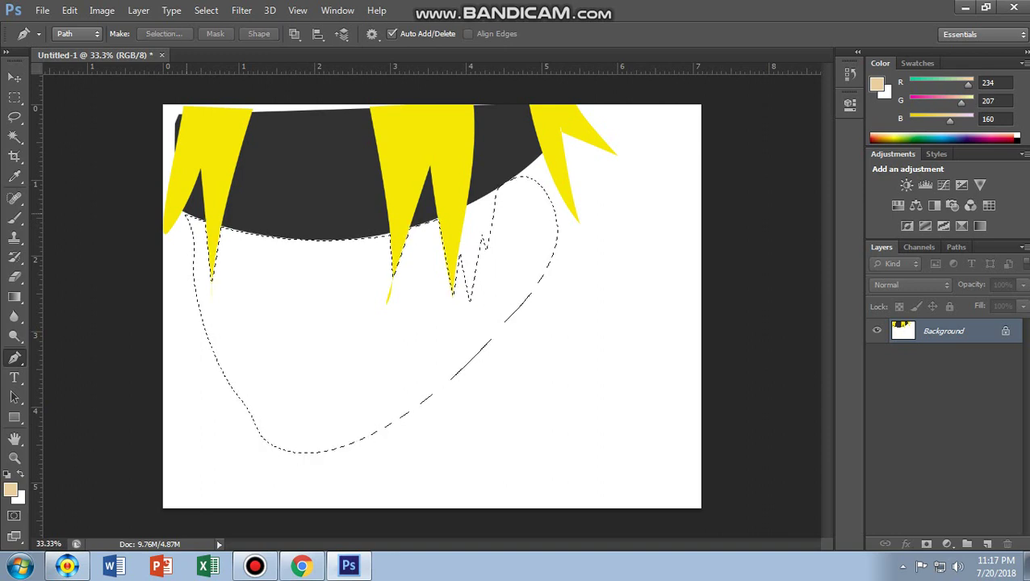
{"action": "right_click", "coordinate": [322, 353]}
{"action": "key", "text": "Escape"}
{"action": "right_click", "coordinate": [356, 355]}
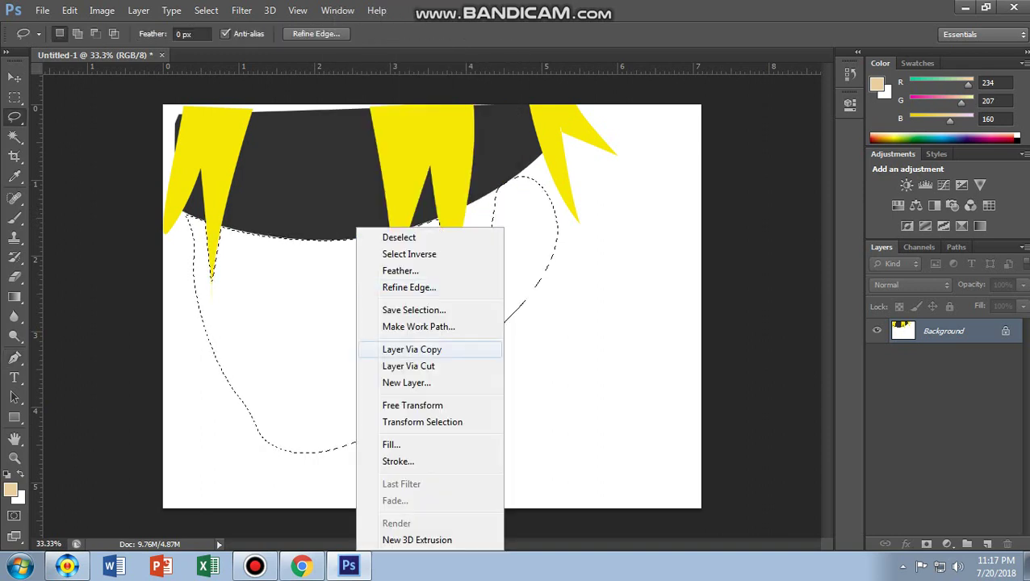
{"action": "left_click", "coordinate": [380, 443]}
{"action": "left_click", "coordinate": [500, 168]}
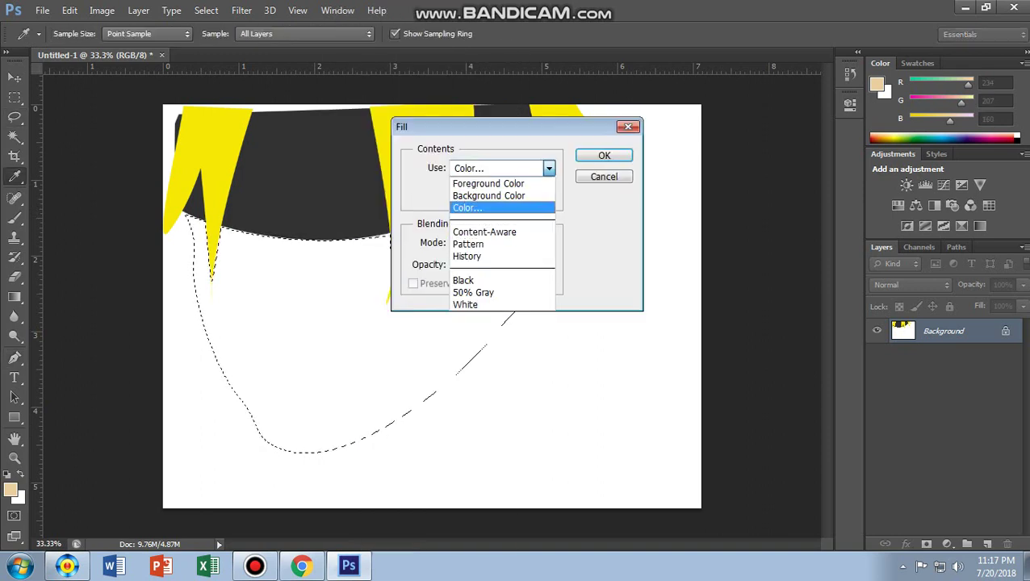
{"action": "left_click", "coordinate": [467, 208]}
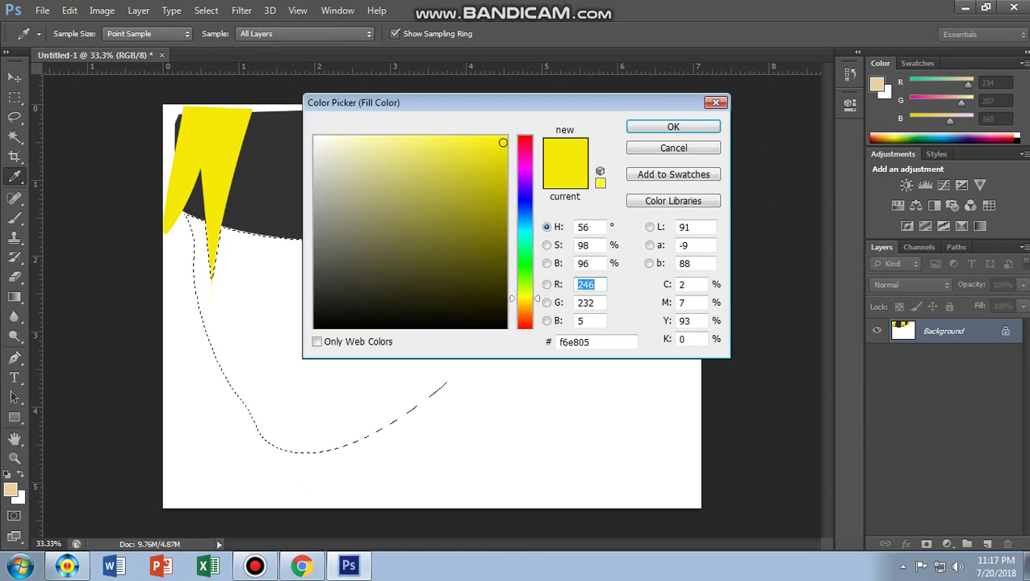
{"action": "left_click", "coordinate": [524, 310]}
{"action": "left_click", "coordinate": [343, 144]}
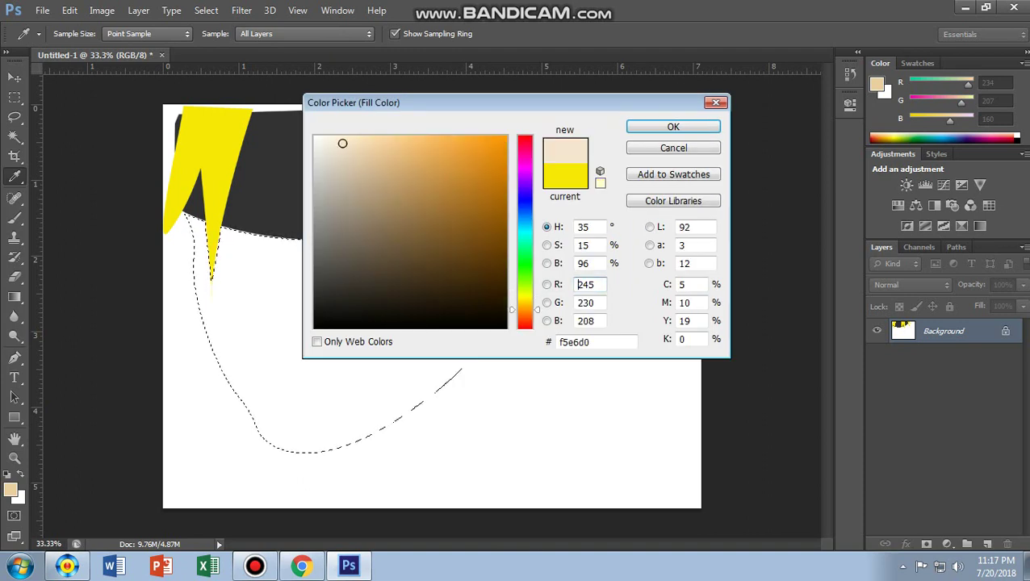
{"action": "left_click", "coordinate": [672, 127]}
{"action": "left_click", "coordinate": [602, 154]}
{"action": "right_click", "coordinate": [482, 339]}
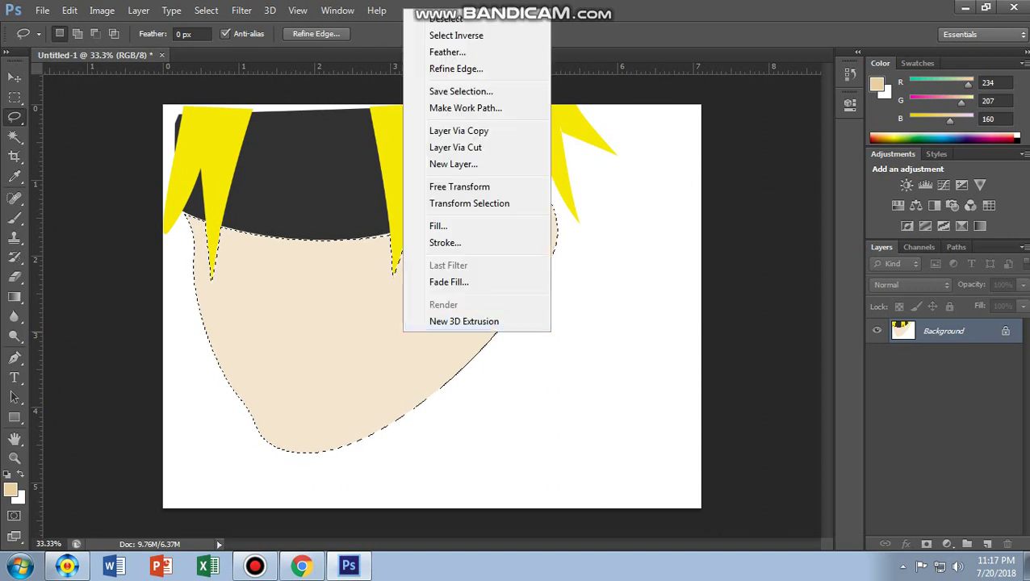
{"action": "left_click", "coordinate": [407, 18]}
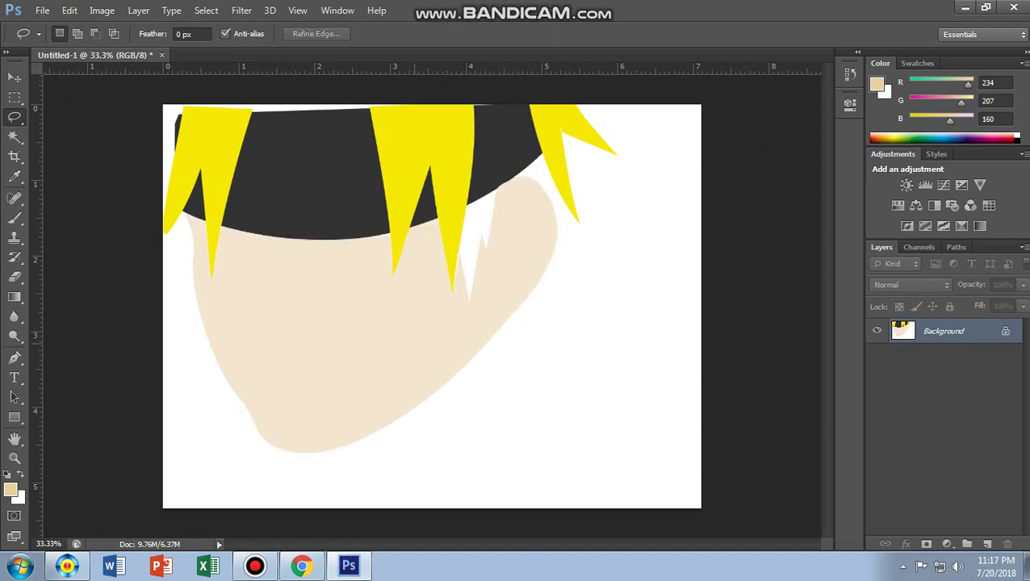
Step: Draw a zigzag hair-strand path in the gap between the right spikes and make it a selection
{"action": "key", "text": "p"}
{"action": "left_click", "coordinate": [496, 190]}
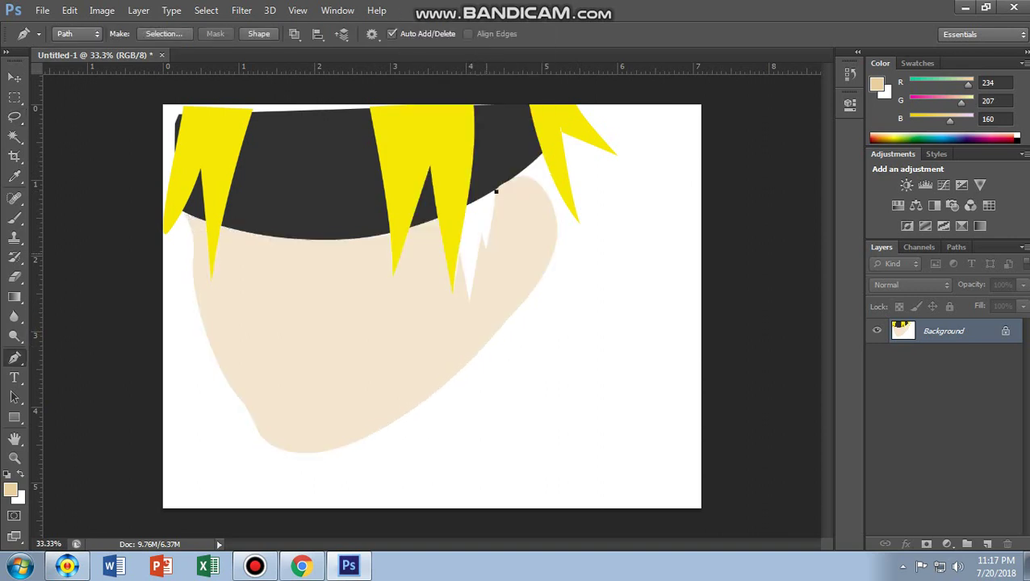
{"action": "left_click", "coordinate": [488, 252]}
{"action": "left_click", "coordinate": [481, 235]}
{"action": "left_click", "coordinate": [470, 301]}
{"action": "left_click", "coordinate": [458, 251]}
{"action": "left_click", "coordinate": [466, 202]}
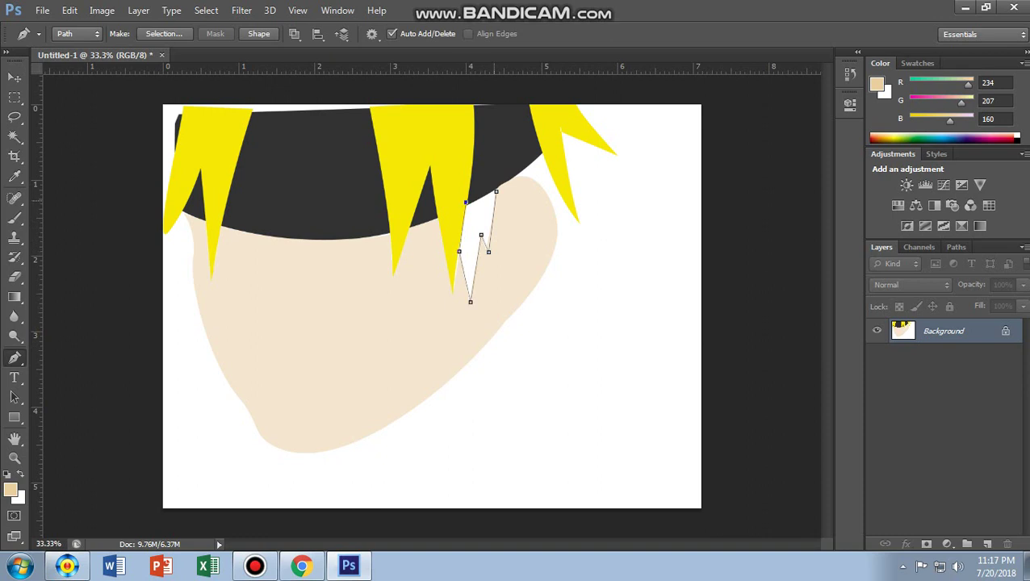
{"action": "key", "text": "ctrl+Return"}
Step: Fill the strand selection with a muted darker yellow, then deselect
{"action": "key", "text": "l"}
{"action": "right_click", "coordinate": [454, 228]}
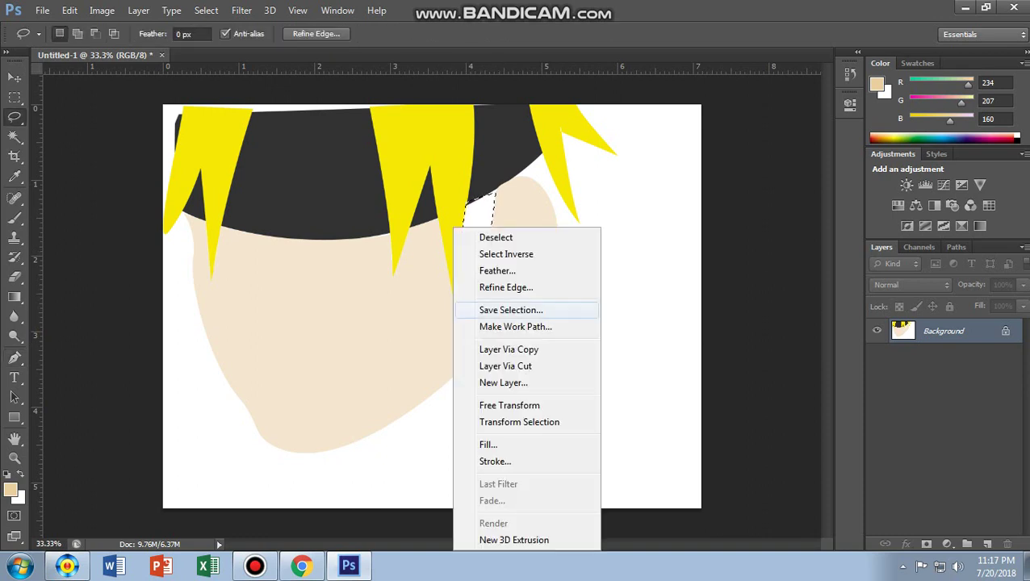
{"action": "left_click", "coordinate": [487, 444]}
{"action": "left_click", "coordinate": [500, 168]}
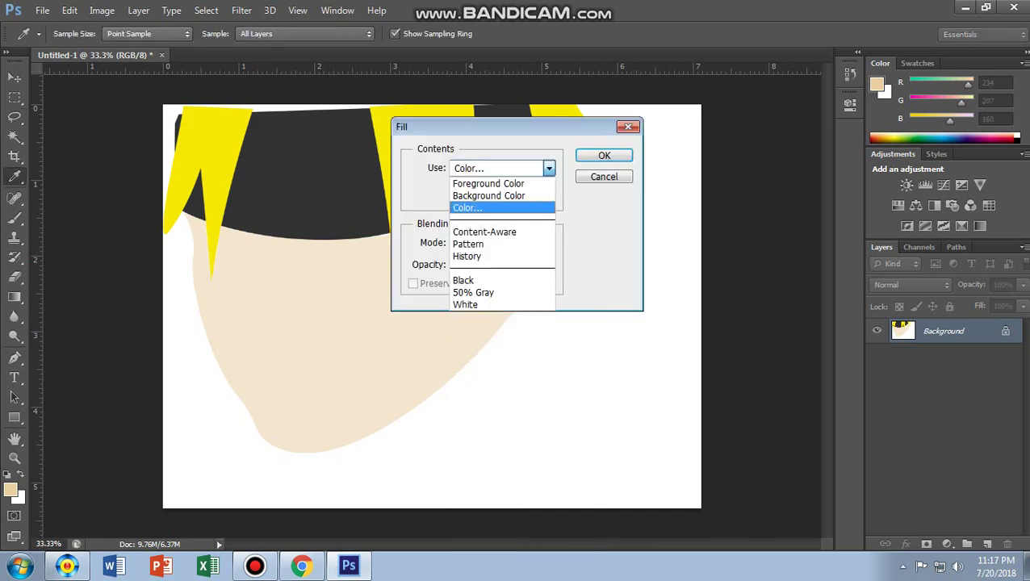
{"action": "left_click", "coordinate": [476, 208]}
{"action": "left_click", "coordinate": [212, 161]}
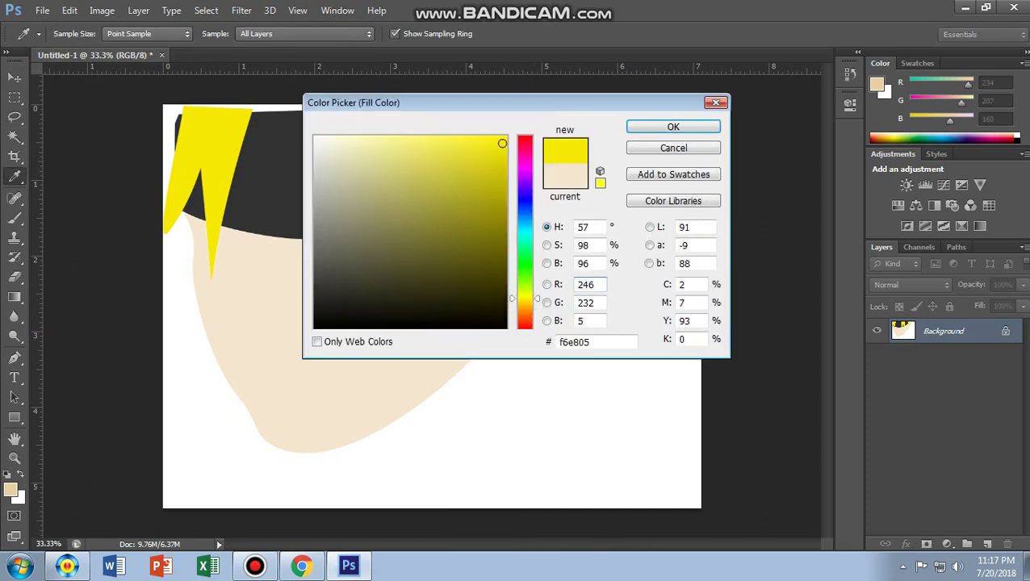
{"action": "left_click_drag", "start_coordinate": [524, 298], "coordinate": [525, 301]}
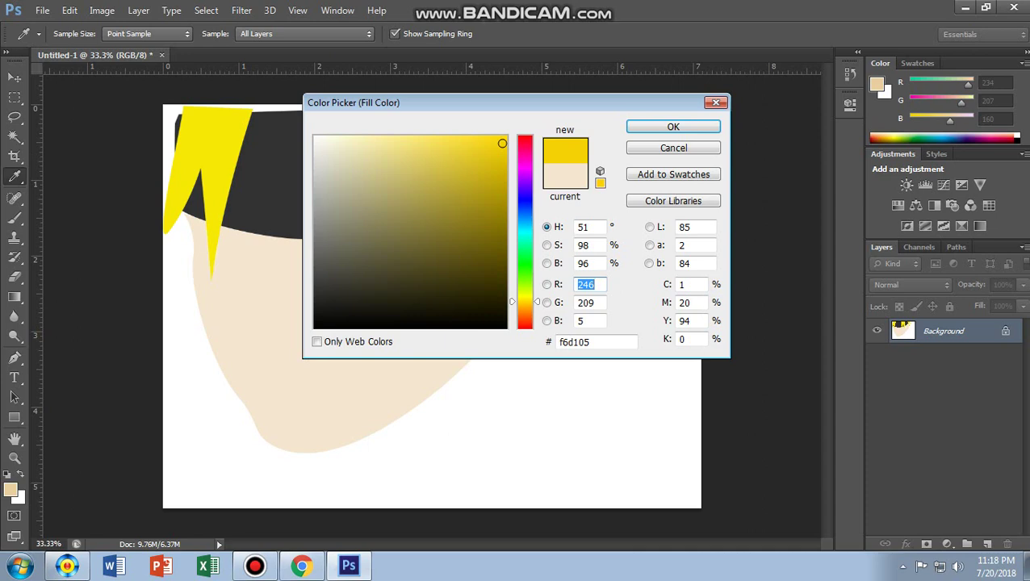
{"action": "left_click", "coordinate": [384, 150]}
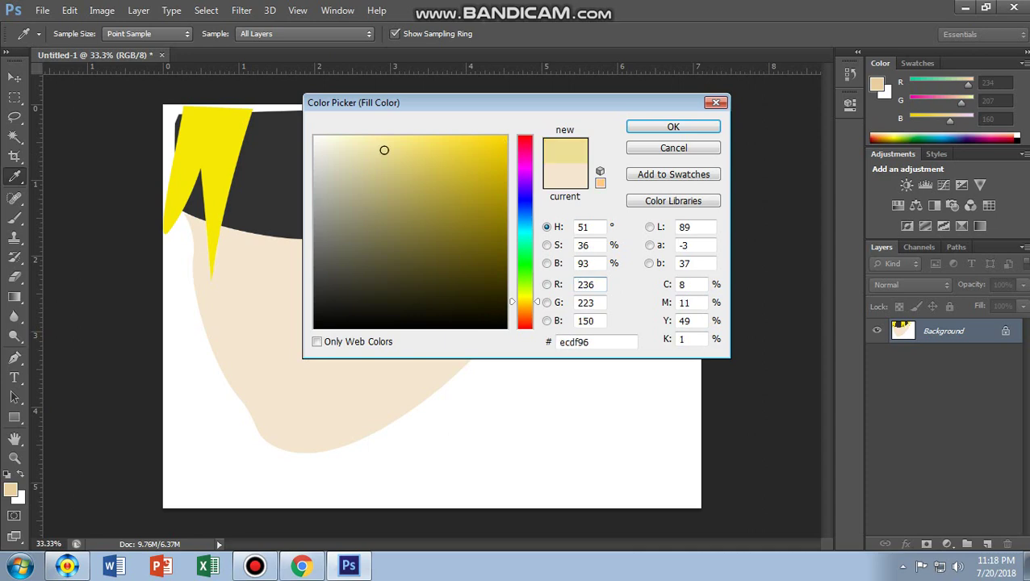
{"action": "left_click", "coordinate": [461, 151]}
{"action": "left_click", "coordinate": [673, 127]}
{"action": "left_click", "coordinate": [604, 154]}
{"action": "key", "text": "l"}
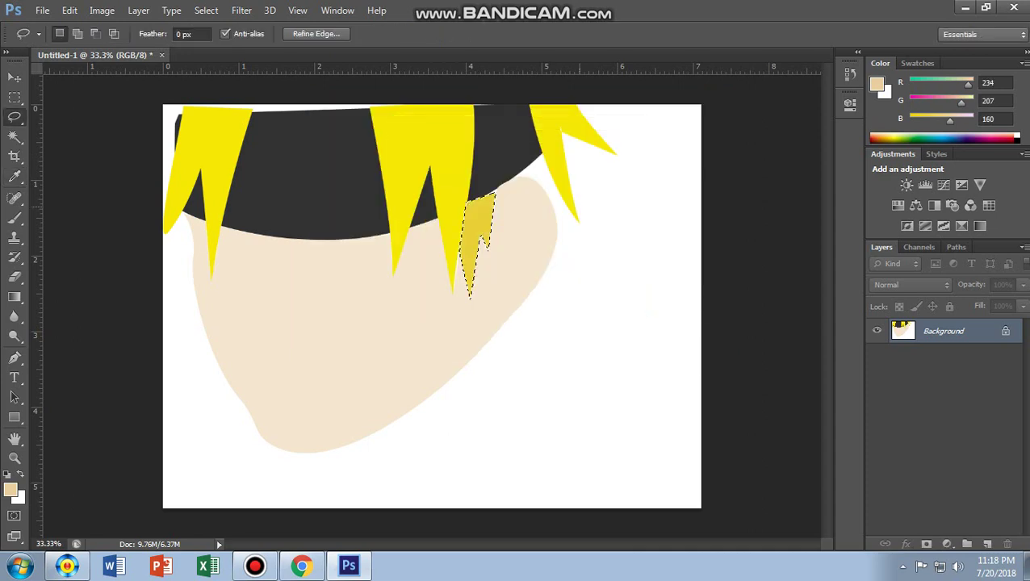
{"action": "right_click", "coordinate": [517, 225]}
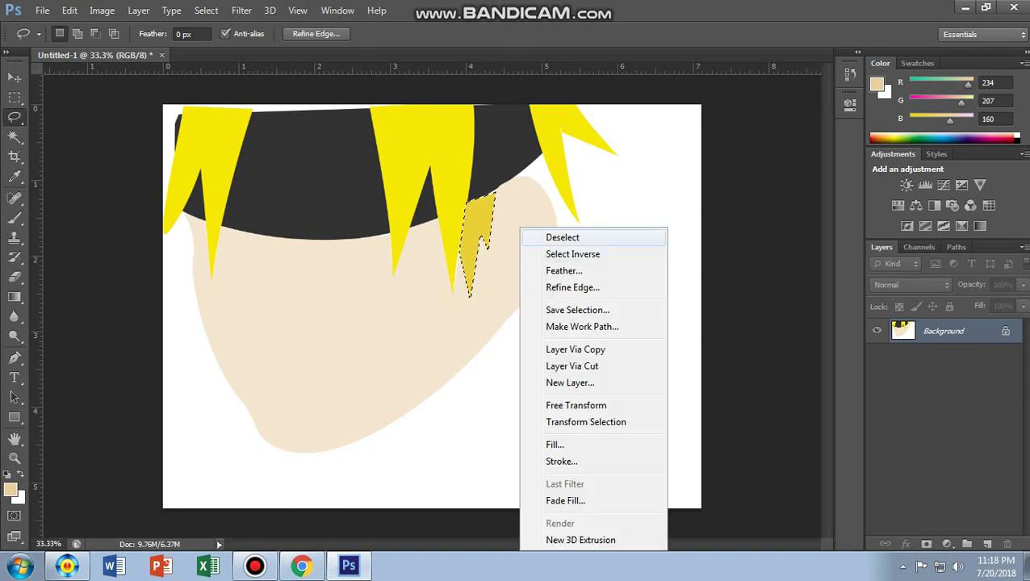
{"action": "left_click", "coordinate": [549, 239]}
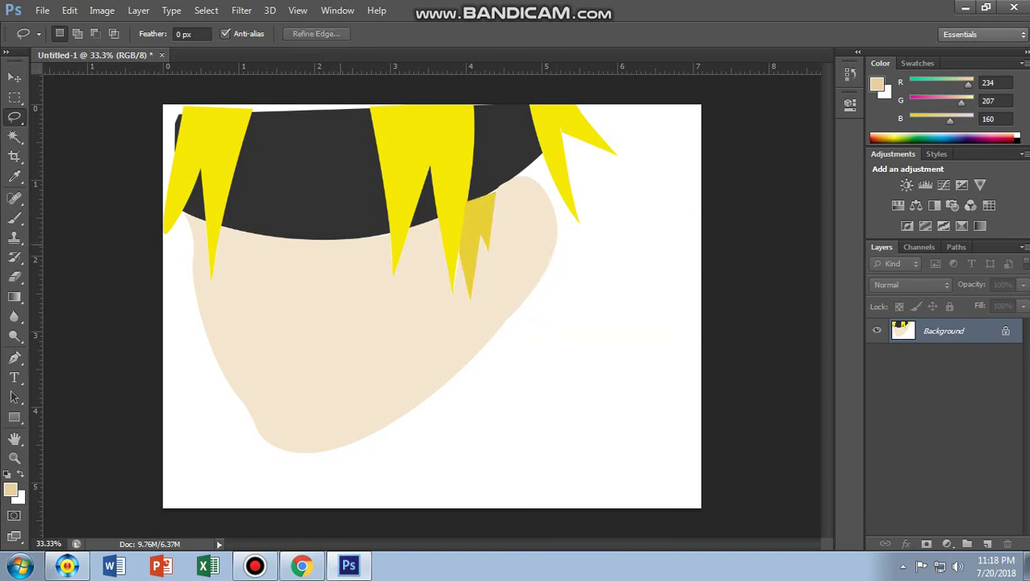
Step: Draw a narrow top-left hair strand and fill it with the darker yellow, then deselect
{"action": "key", "text": "p"}
{"action": "left_click", "coordinate": [190, 102]}
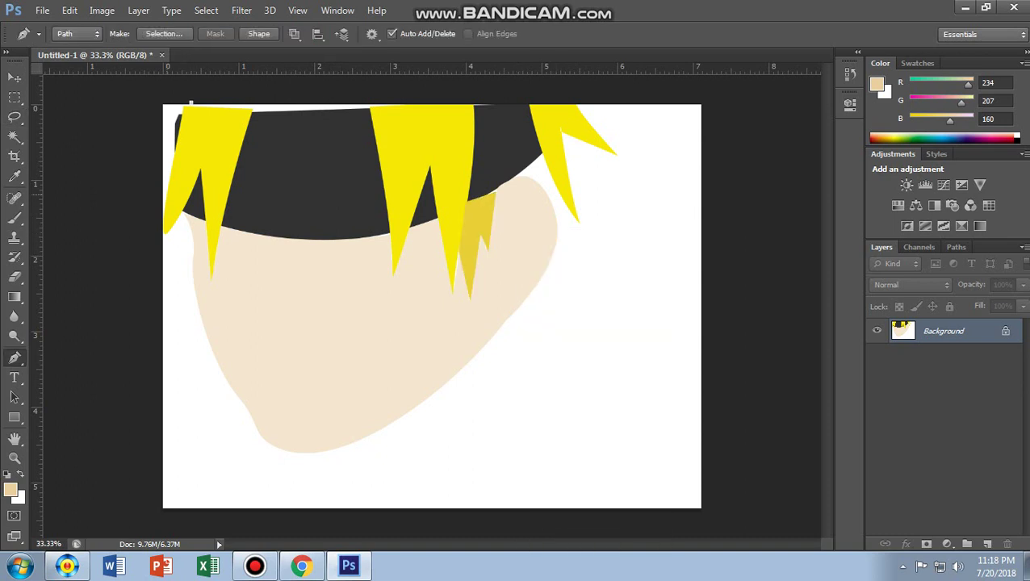
{"action": "left_click", "coordinate": [165, 199]}
{"action": "left_click", "coordinate": [165, 105]}
{"action": "key", "text": "ctrl+Return"}
{"action": "key", "text": "l"}
{"action": "right_click", "coordinate": [300, 198]}
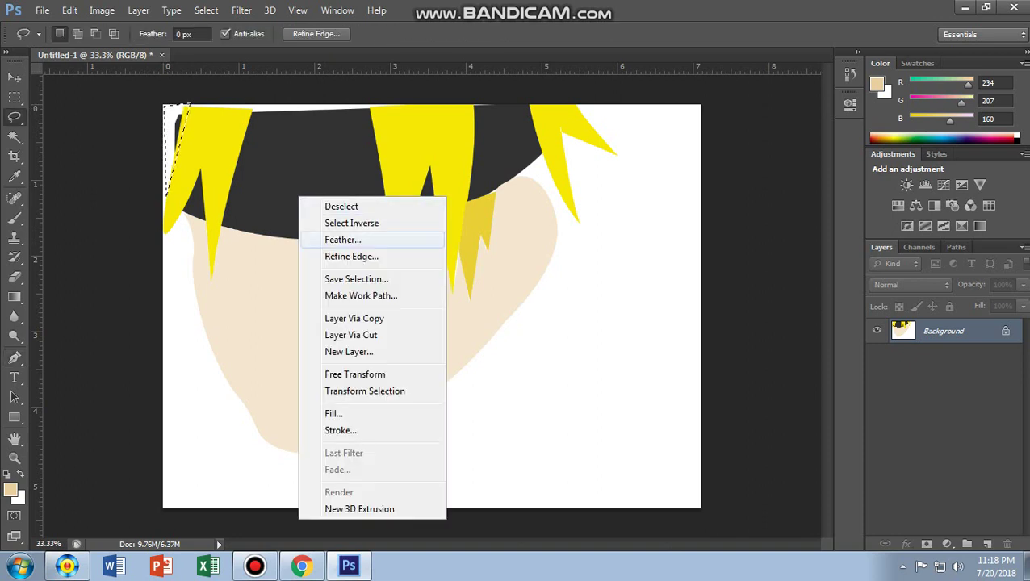
{"action": "left_click", "coordinate": [334, 413]}
{"action": "left_click", "coordinate": [605, 156]}
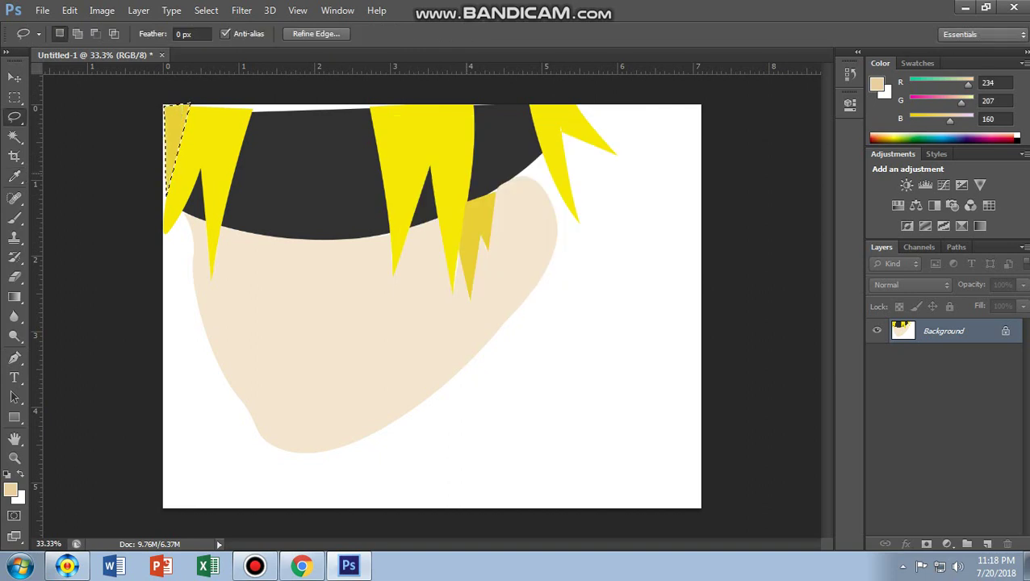
{"action": "right_click", "coordinate": [361, 163]}
{"action": "left_click", "coordinate": [387, 172]}
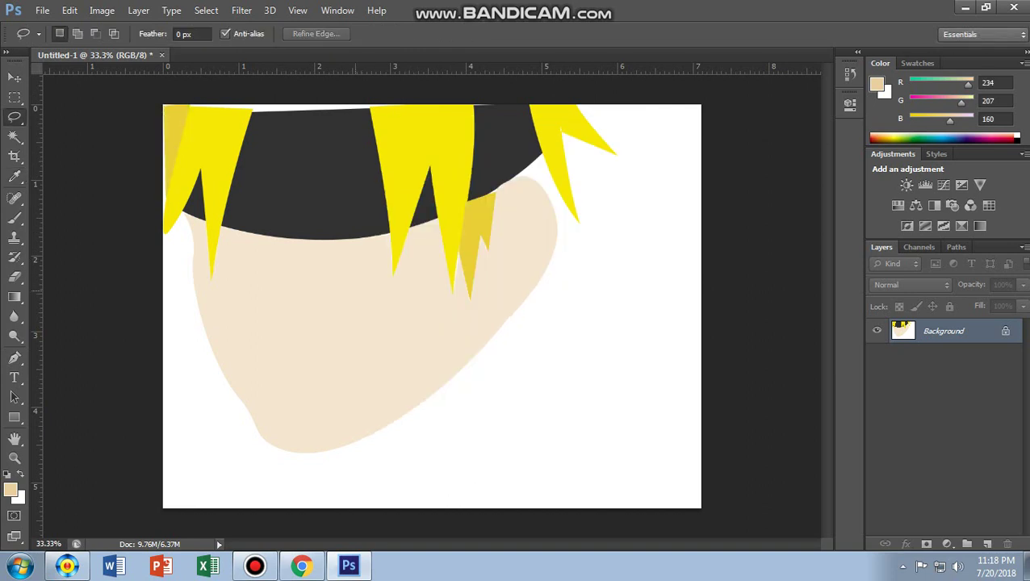
Step: Curve the strand edge up to the canvas top and fill it darker yellow, then deselect
{"action": "key", "text": "p"}
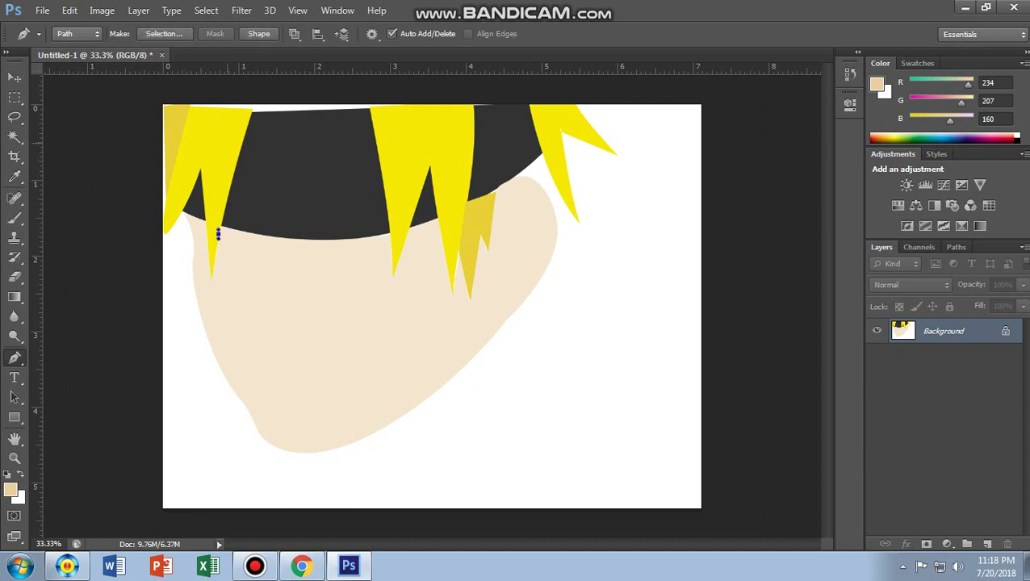
{"action": "left_click_drag", "start_coordinate": [227, 103], "coordinate": [259, 104]}
{"action": "key", "text": "ctrl+Return"}
{"action": "right_click", "coordinate": [228, 196]}
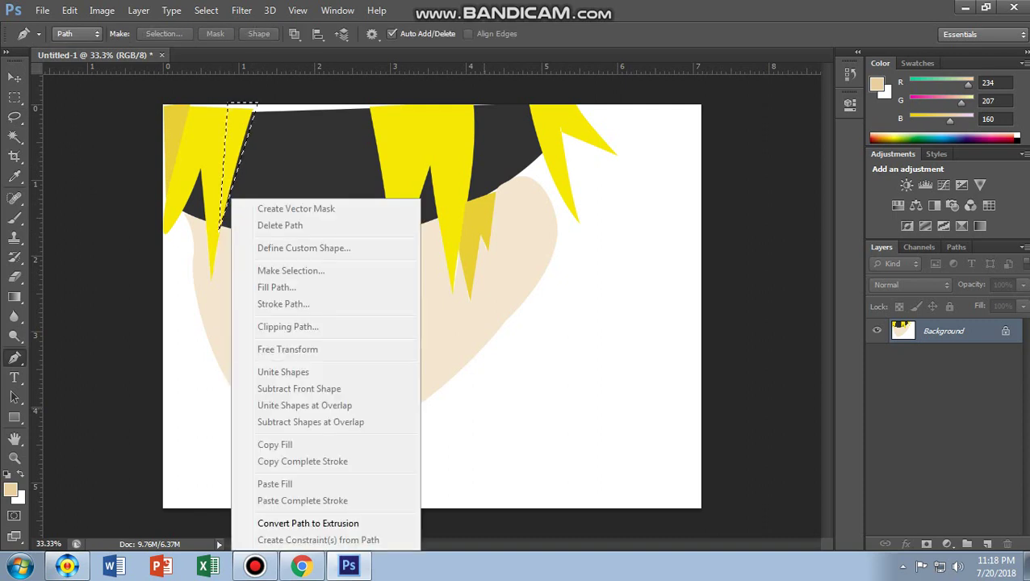
{"action": "key", "text": "Escape"}
{"action": "right_click", "coordinate": [345, 225]}
{"action": "left_click", "coordinate": [390, 443]}
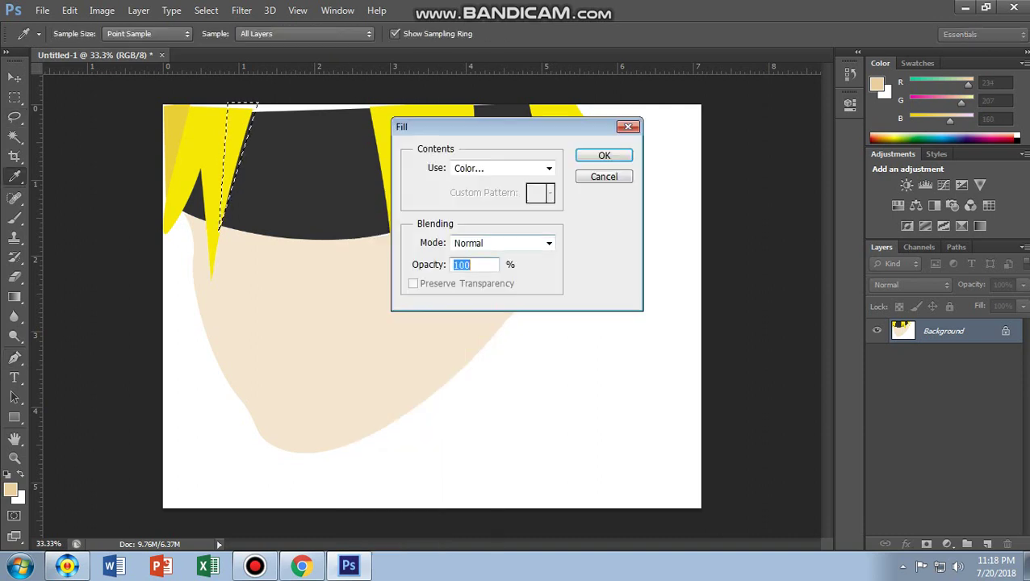
{"action": "key", "text": "Return"}
{"action": "right_click", "coordinate": [297, 226]}
{"action": "left_click", "coordinate": [323, 232]}
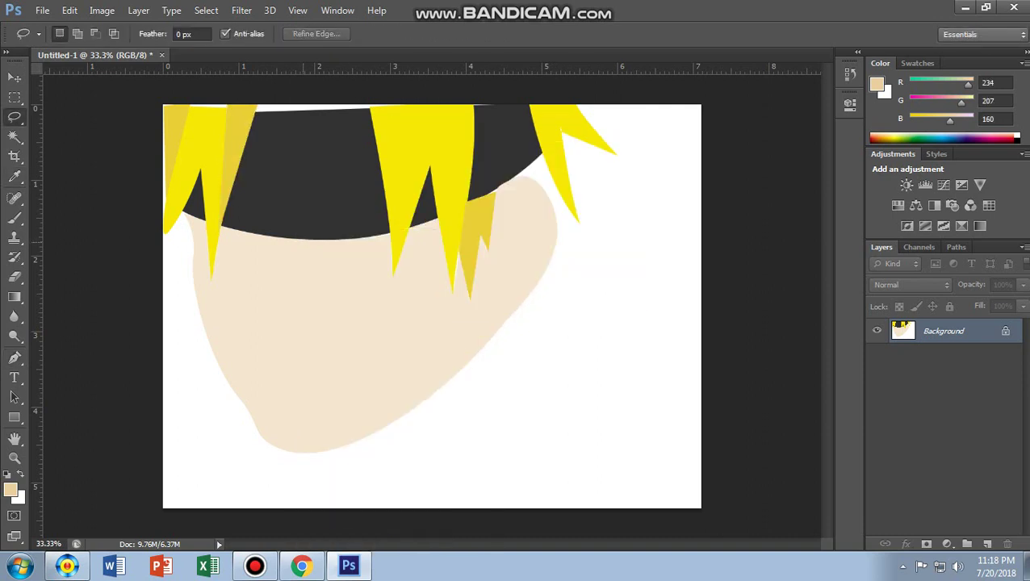
Step: Draw a curved strip from the canvas top into the middle spike and fill it darker yellow
{"action": "key", "text": "p"}
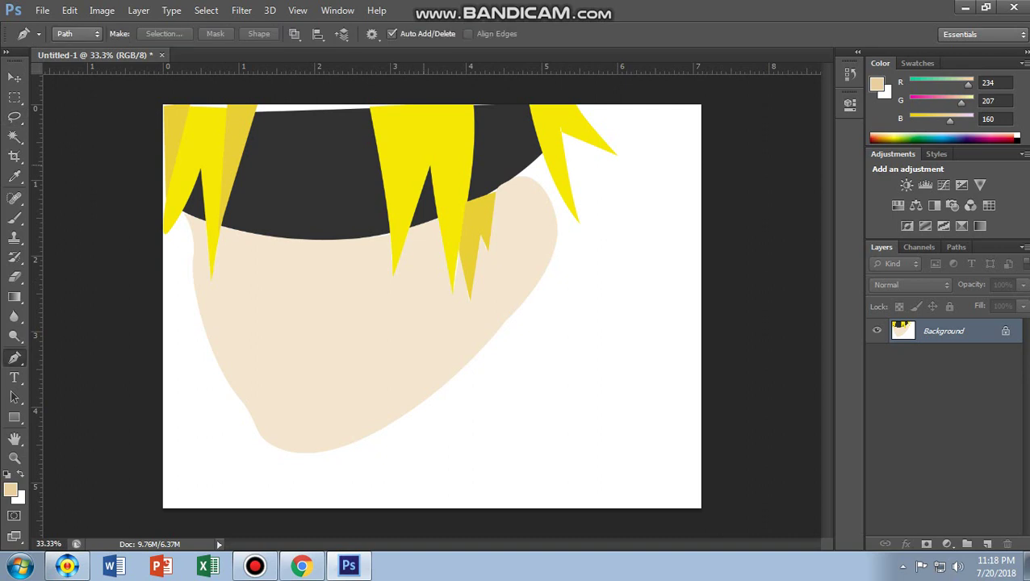
{"action": "left_click", "coordinate": [407, 104]}
{"action": "left_click_drag", "start_coordinate": [402, 247], "coordinate": [397, 259]}
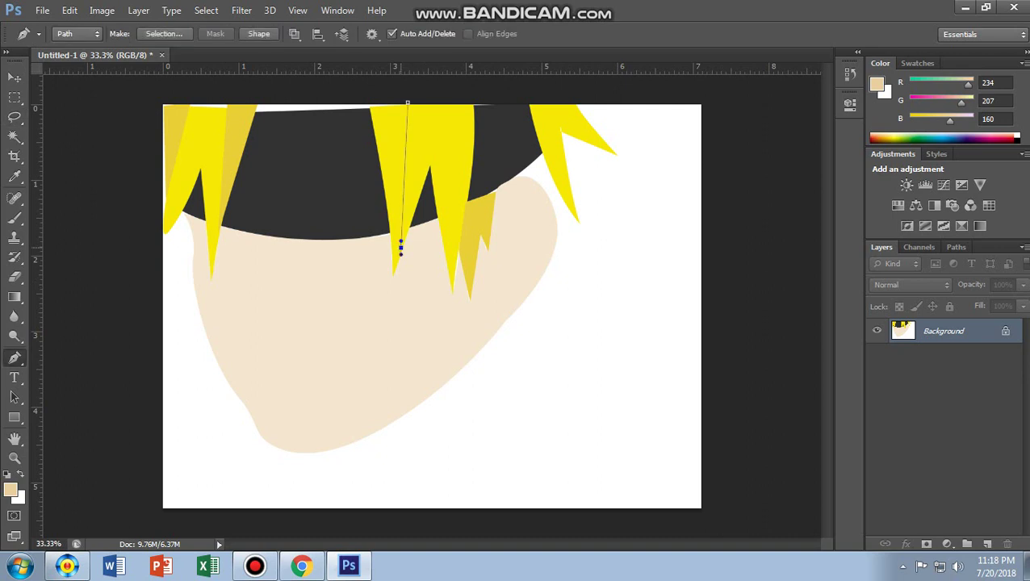
{"action": "left_click_drag", "start_coordinate": [433, 109], "coordinate": [441, 167]}
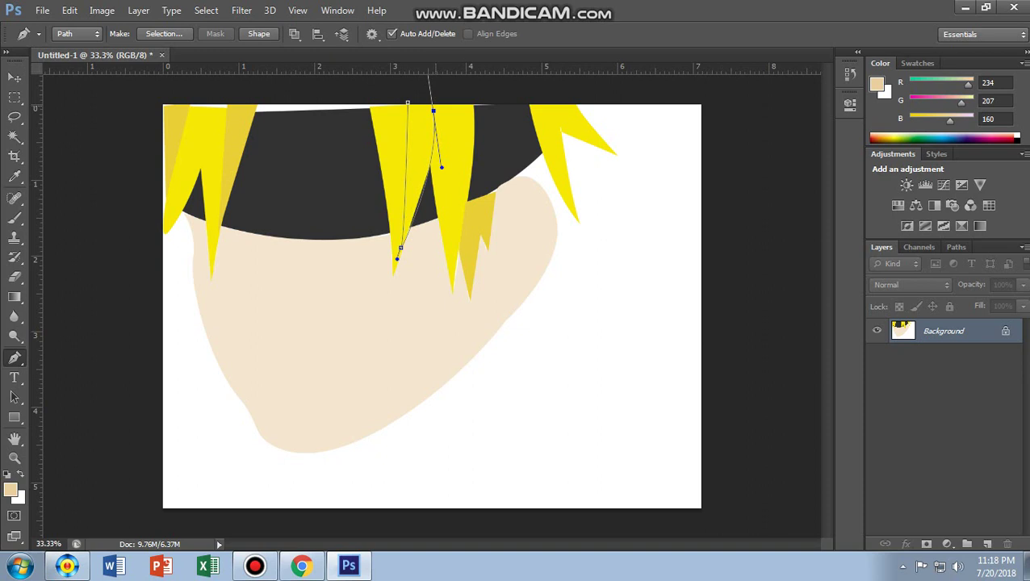
{"action": "left_click_drag", "start_coordinate": [441, 167], "coordinate": [443, 154]}
{"action": "key", "text": "ctrl+Return"}
{"action": "key", "text": "l"}
{"action": "right_click", "coordinate": [442, 211]}
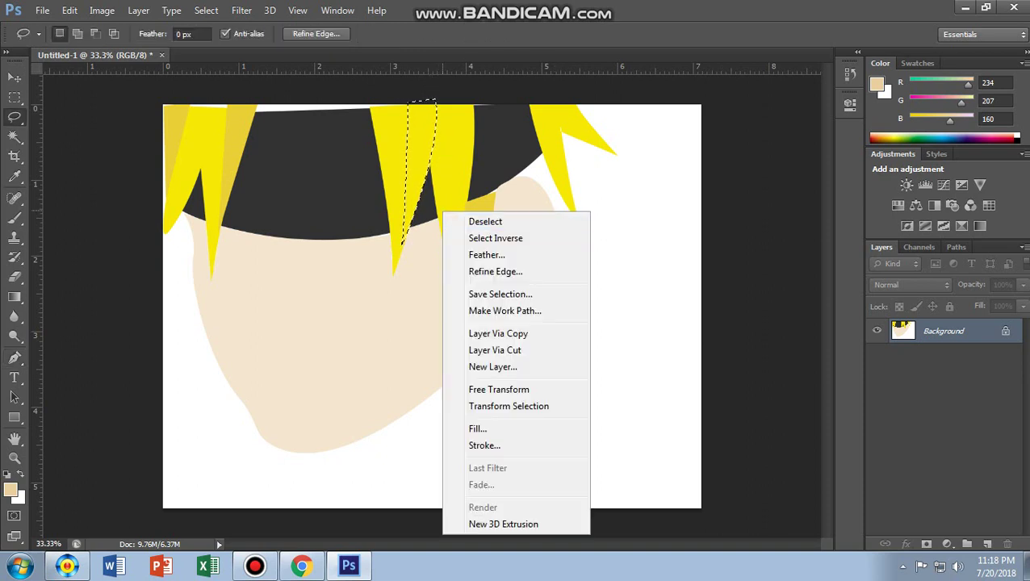
{"action": "left_click", "coordinate": [476, 429]}
{"action": "left_click", "coordinate": [602, 156]}
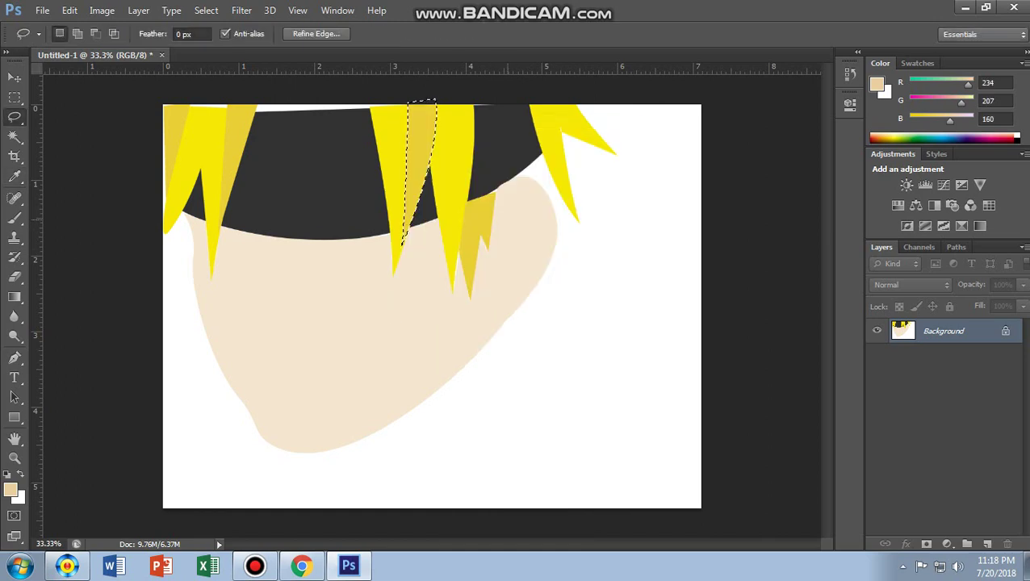
{"action": "right_click", "coordinate": [454, 228]}
{"action": "left_click", "coordinate": [497, 237]}
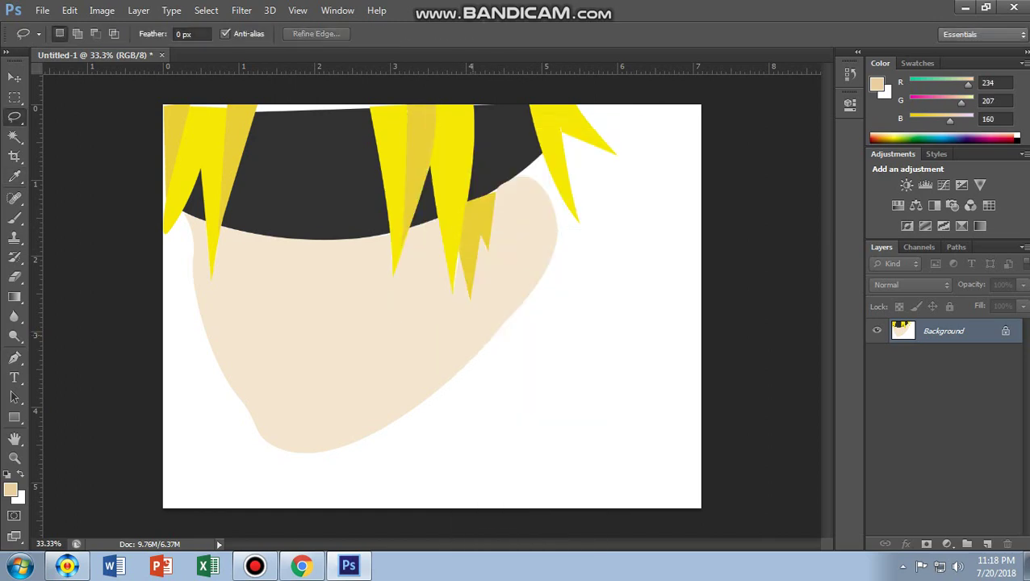
Step: Draw a hair-strand path on the forehead beside the central spike and make it a selection
{"action": "key", "text": "p"}
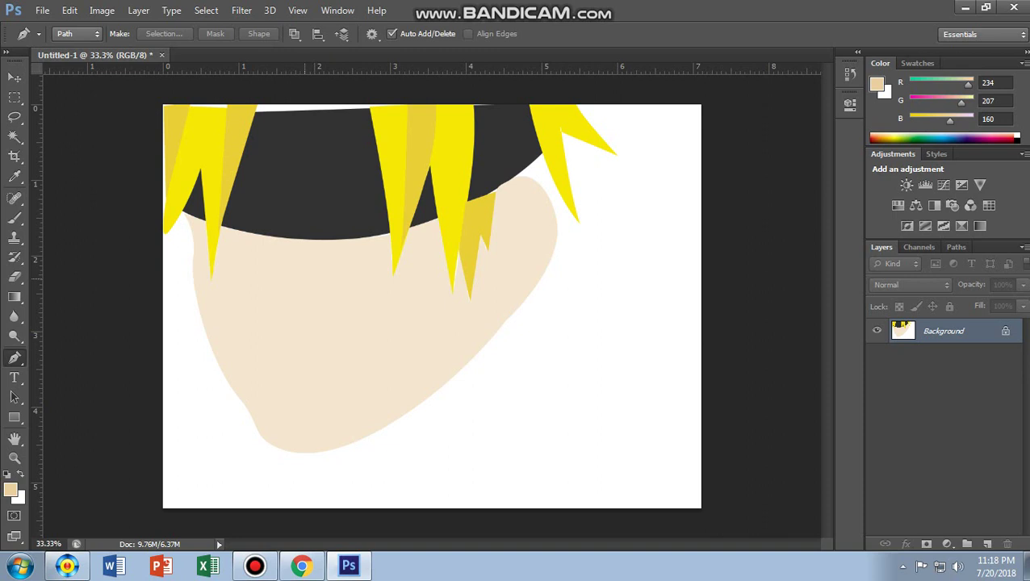
{"action": "left_click", "coordinate": [298, 272]}
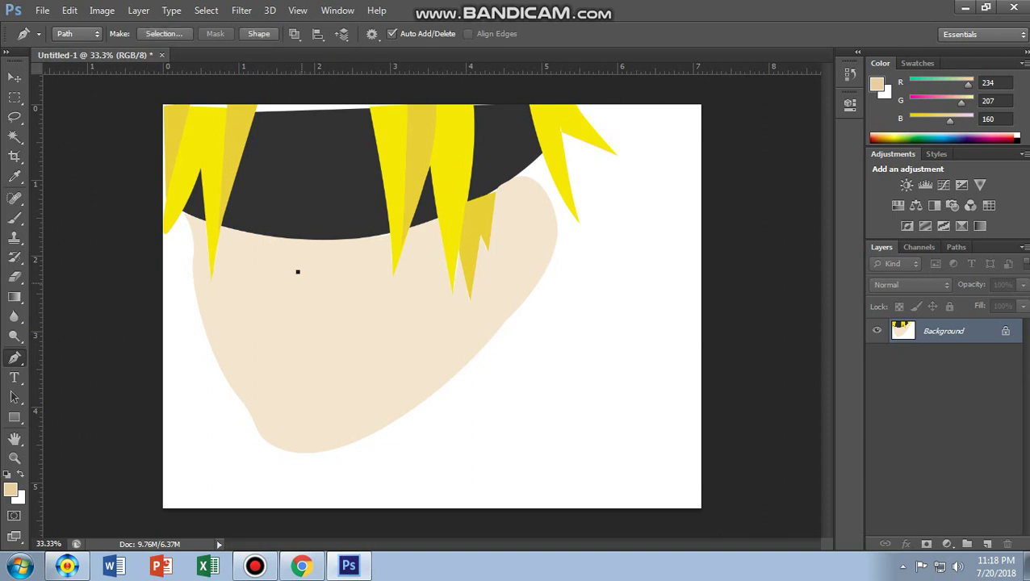
{"action": "key", "text": "ctrl+z"}
{"action": "left_click", "coordinate": [311, 275]}
{"action": "left_click", "coordinate": [390, 232]}
{"action": "left_click", "coordinate": [331, 239]}
{"action": "left_click", "coordinate": [365, 238]}
{"action": "key", "text": "ctrl+Return"}
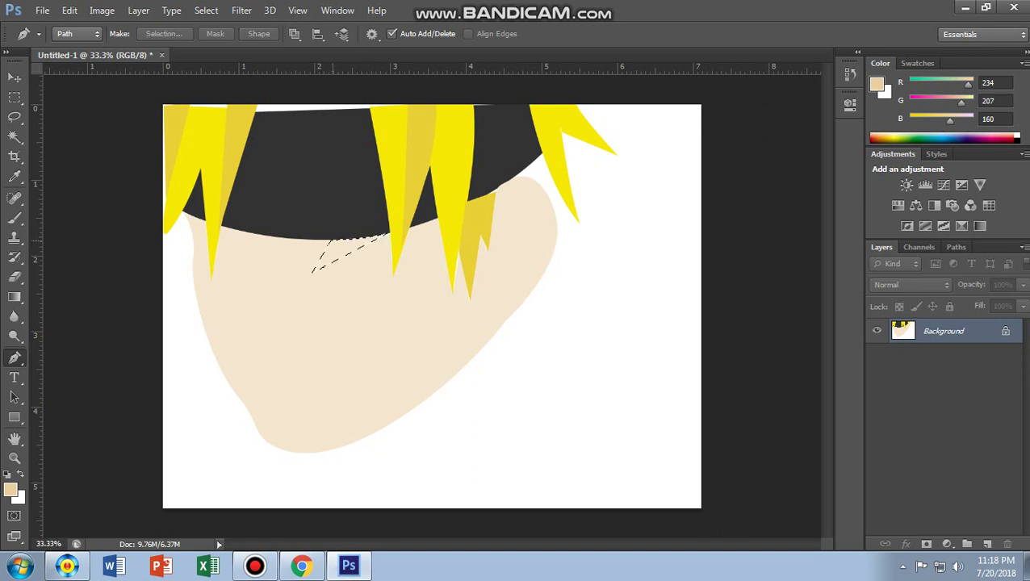
Step: Fill the forehead strand with a brighter yellow, then deselect
{"action": "right_click", "coordinate": [330, 243]}
{"action": "key", "text": "Escape"}
{"action": "key", "text": "l"}
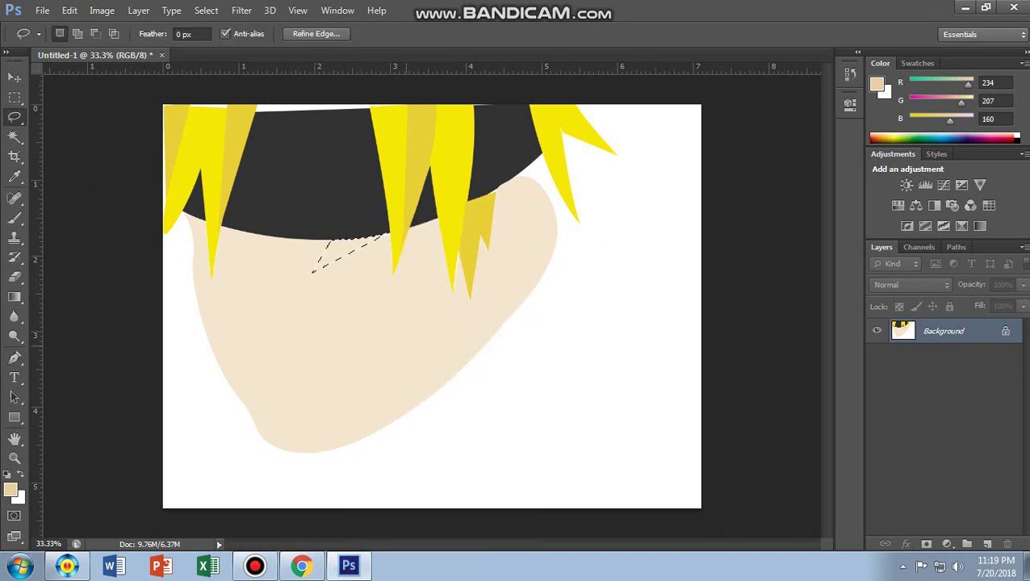
{"action": "right_click", "coordinate": [405, 346]}
{"action": "left_click", "coordinate": [436, 238]}
{"action": "left_click", "coordinate": [501, 168]}
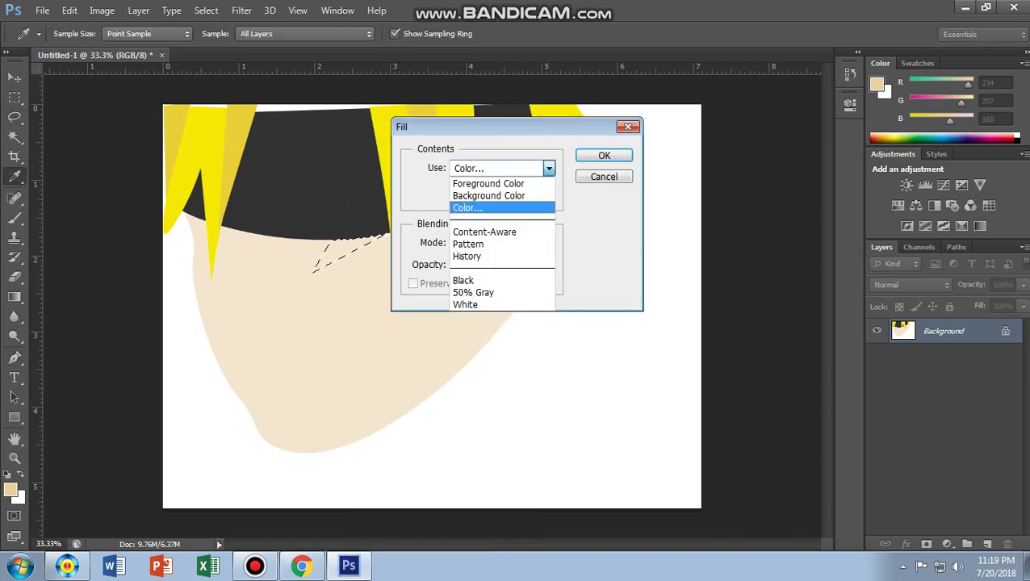
{"action": "left_click", "coordinate": [476, 205]}
{"action": "left_click", "coordinate": [500, 138]}
{"action": "left_click", "coordinate": [673, 127]}
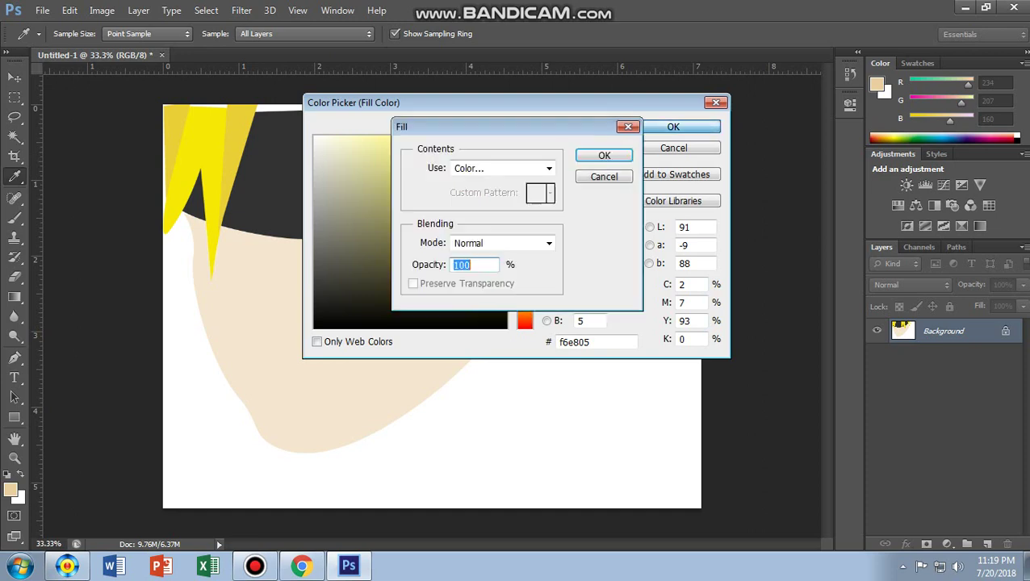
{"action": "left_click", "coordinate": [604, 153]}
{"action": "right_click", "coordinate": [345, 228]}
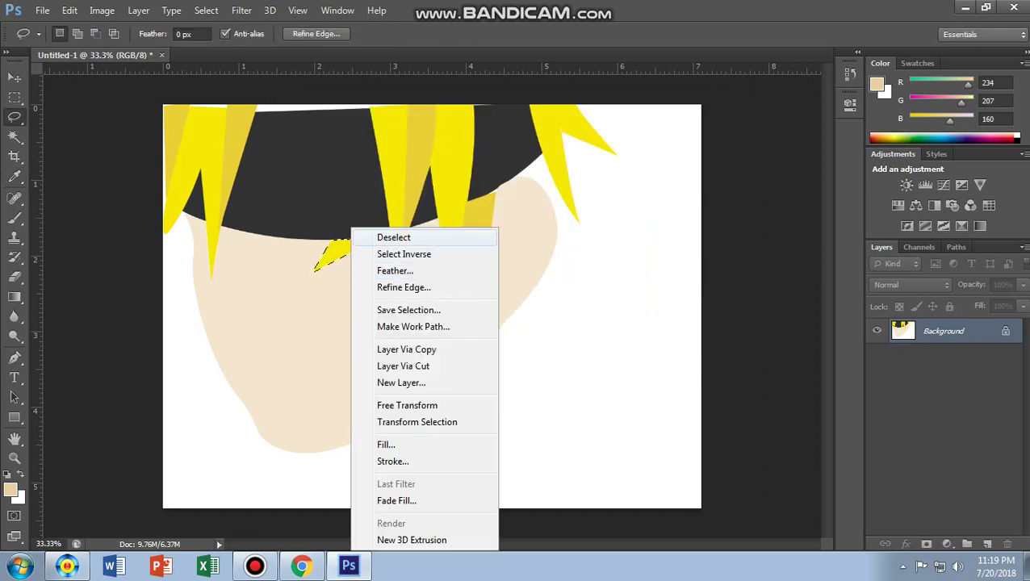
{"action": "left_click", "coordinate": [387, 236]}
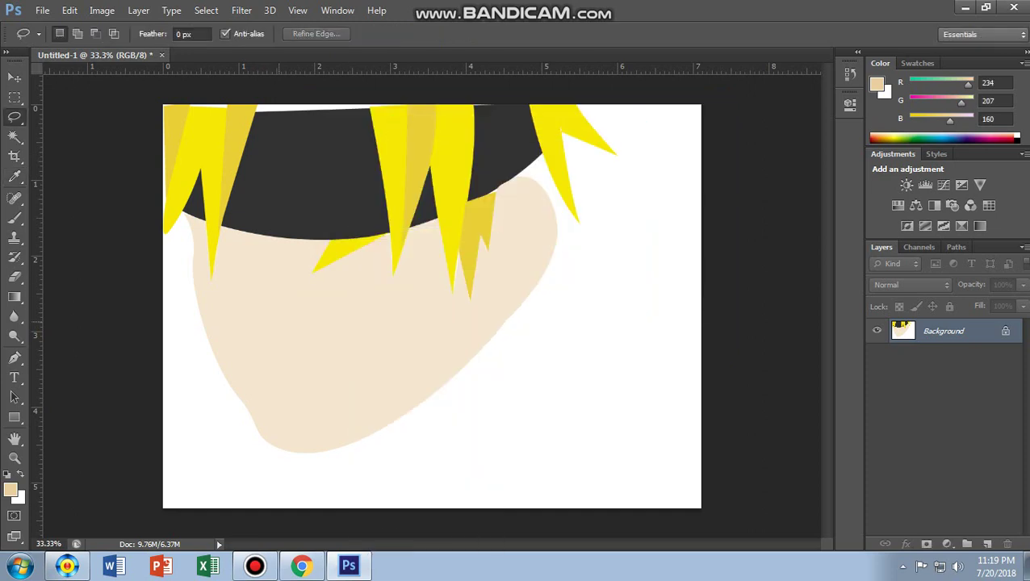
Step: Add a small curved strand on the left forehead under the cap, filled yellow and deselected
{"action": "key", "text": "p"}
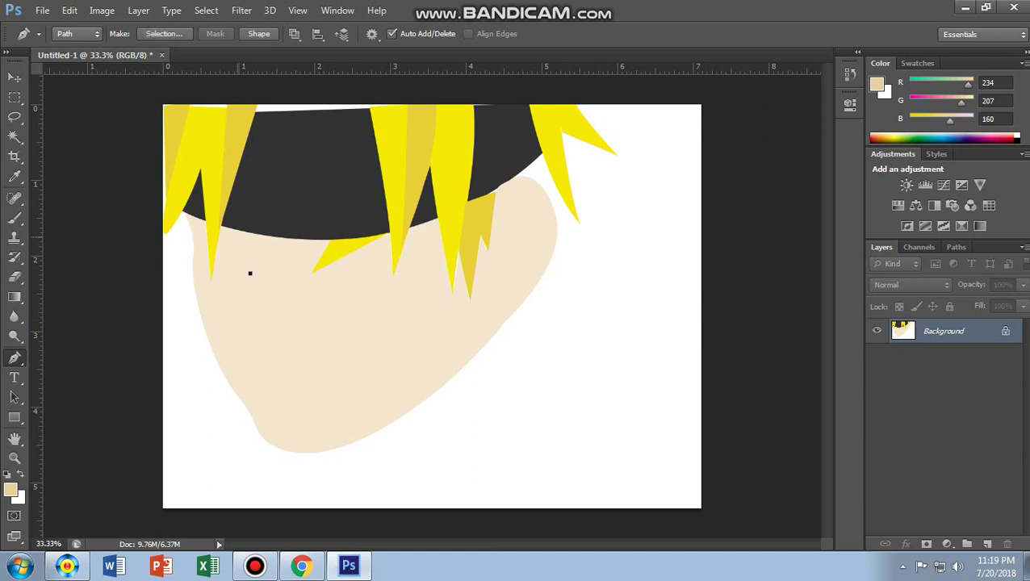
{"action": "left_click_drag", "start_coordinate": [238, 232], "coordinate": [250, 273]}
{"action": "left_click", "coordinate": [222, 224]}
{"action": "left_click", "coordinate": [239, 231]}
{"action": "key", "text": "ctrl+Return"}
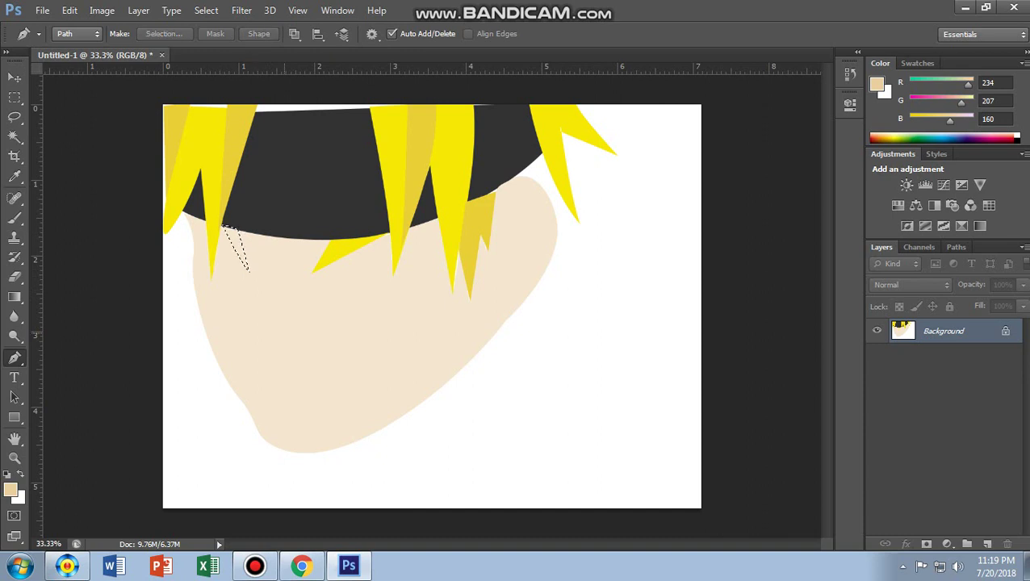
{"action": "right_click", "coordinate": [321, 196]}
{"action": "key", "text": "Escape"}
{"action": "key", "text": "l"}
{"action": "right_click", "coordinate": [263, 358]}
{"action": "left_click", "coordinate": [298, 252]}
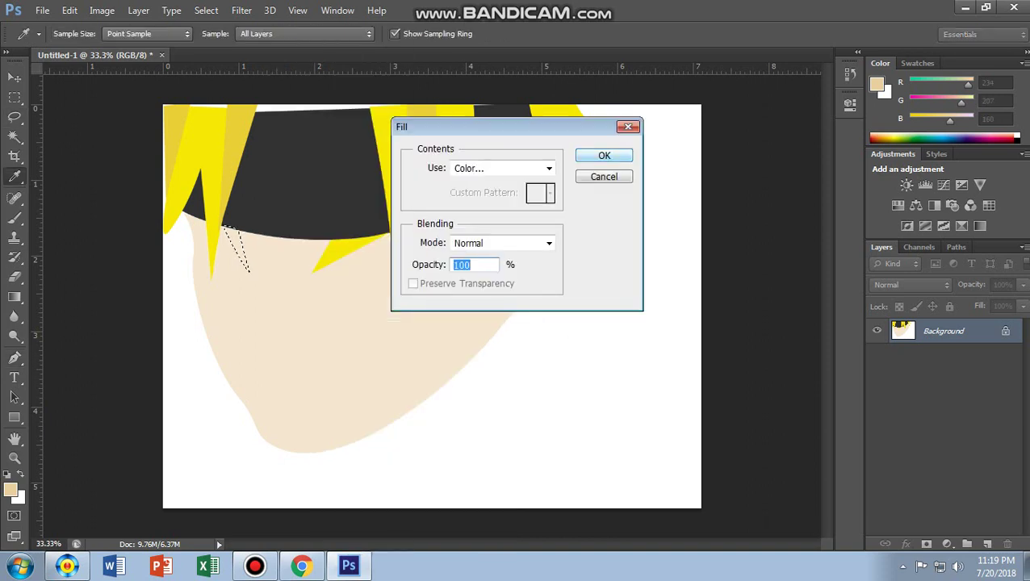
{"action": "left_click", "coordinate": [597, 154]}
{"action": "right_click", "coordinate": [375, 229]}
{"action": "left_click", "coordinate": [416, 237]}
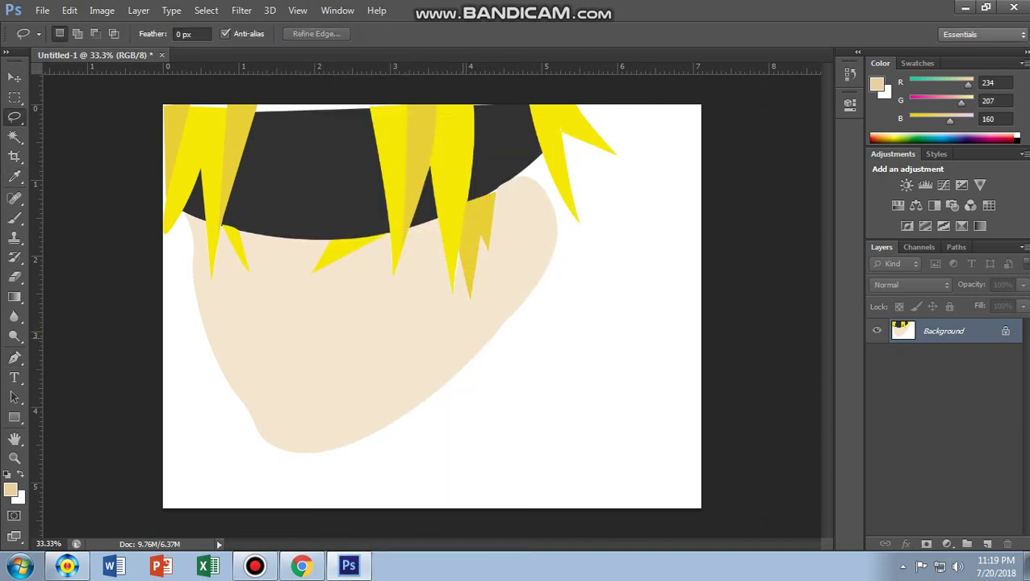
Step: Draw a thin curved closed path across the forehead below the central spike
{"action": "key", "text": "p"}
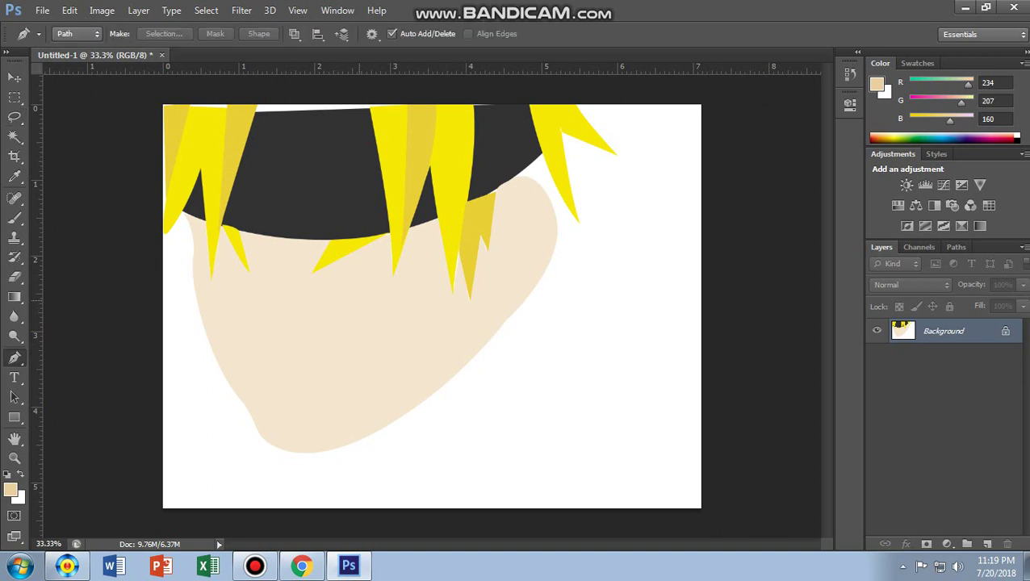
{"action": "left_click_drag", "start_coordinate": [325, 280], "coordinate": [345, 267]}
{"action": "key", "text": "ctrl+z"}
{"action": "left_click_drag", "start_coordinate": [328, 277], "coordinate": [336, 264]}
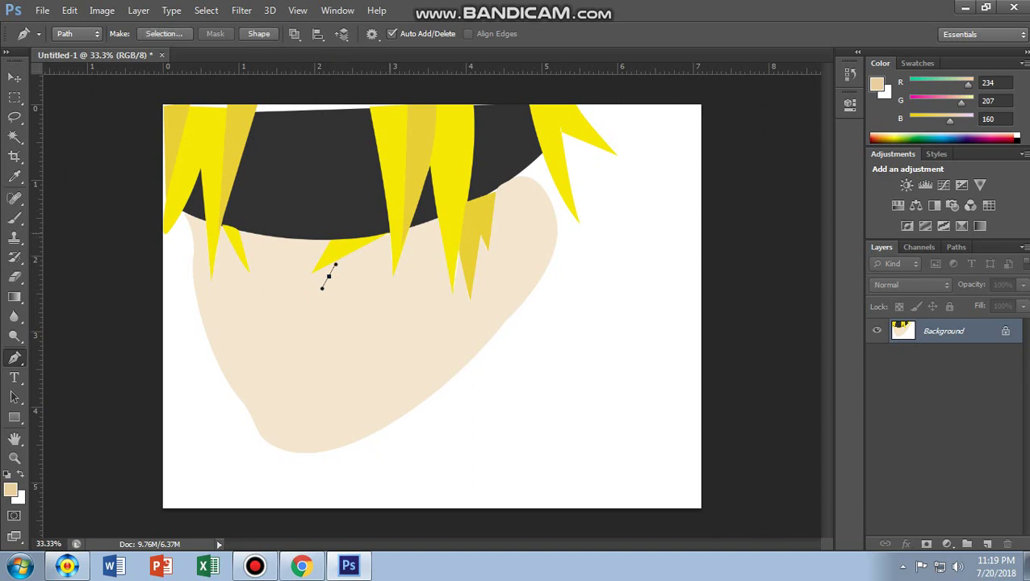
{"action": "left_click_drag", "start_coordinate": [389, 232], "coordinate": [433, 220]}
{"action": "left_click", "coordinate": [389, 233], "text": "alt"}
{"action": "left_click", "coordinate": [388, 234]}
{"action": "left_click_drag", "start_coordinate": [329, 276], "coordinate": [322, 287]}
{"action": "key", "text": "Return"}
Step: Reshape the thin path's curves at its upper and lower ends
{"action": "left_click", "coordinate": [350, 254], "text": "ctrl"}
{"action": "left_click", "coordinate": [328, 276], "text": "ctrl"}
{"action": "mouse_move", "coordinate": [390, 237]}
{"action": "left_mouse_down"}
{"action": "mouse_move", "coordinate": [419, 247]}
{"action": "mouse_move", "coordinate": [362, 250]}
{"action": "left_mouse_up"}
{"action": "left_click", "coordinate": [328, 271], "text": "ctrl"}
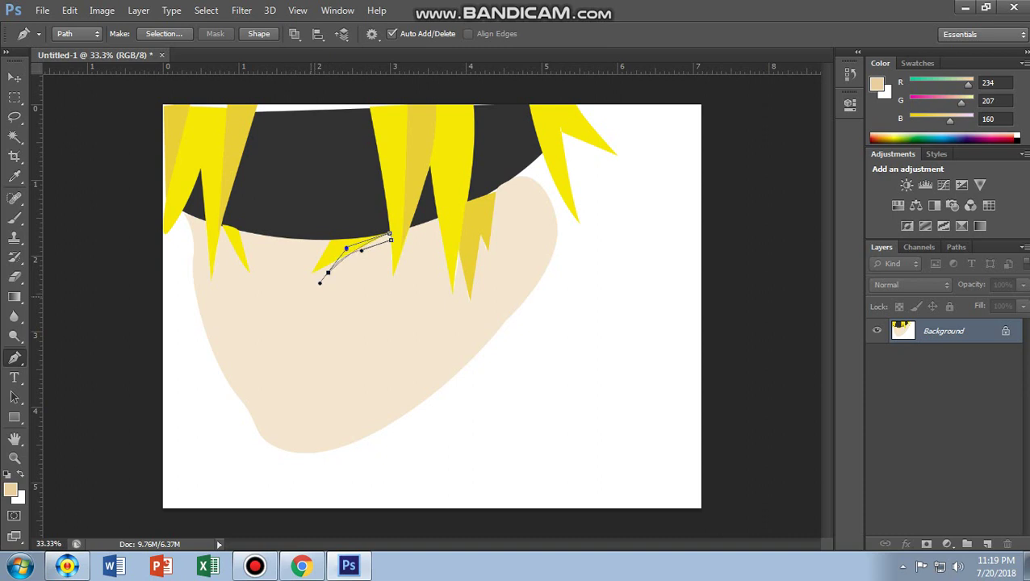
{"action": "left_click_drag", "start_coordinate": [321, 282], "coordinate": [317, 280]}
{"action": "key", "text": "Return"}
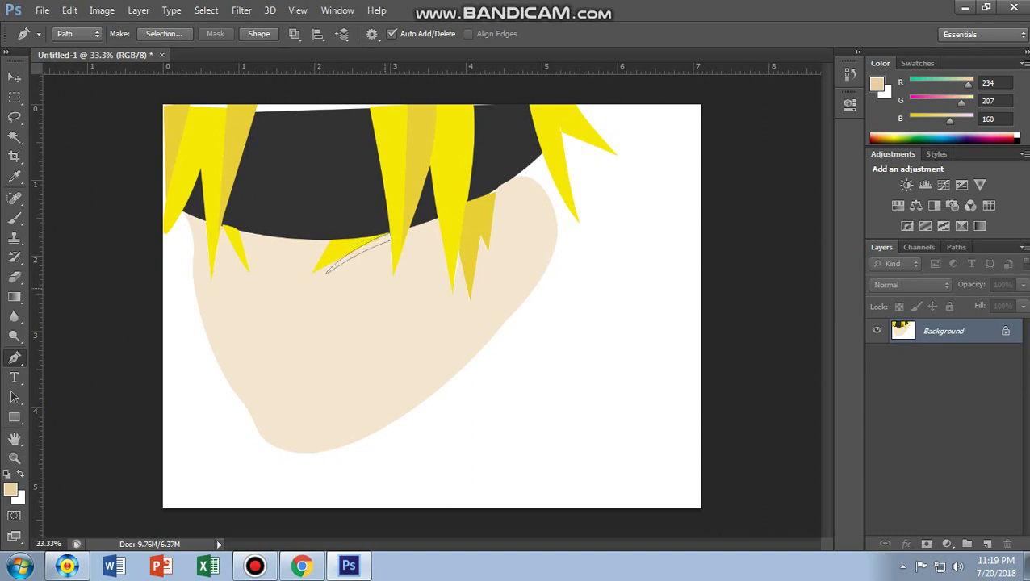
Step: Fill the thin shape with dark grey 323232, then deselect
{"action": "key", "text": "ctrl+Return"}
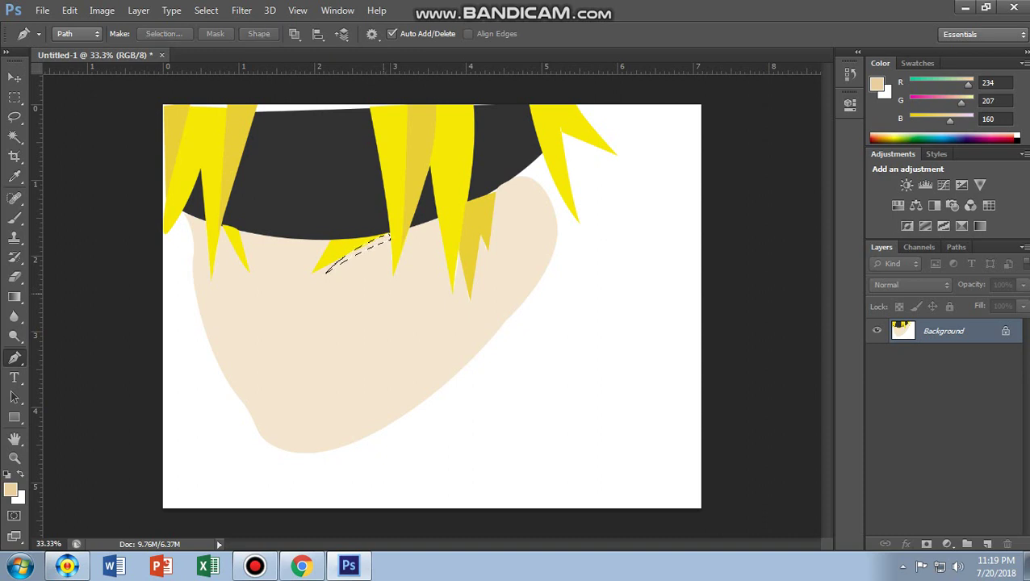
{"action": "right_click", "coordinate": [378, 243]}
{"action": "key", "text": "Escape"}
{"action": "key", "text": "l"}
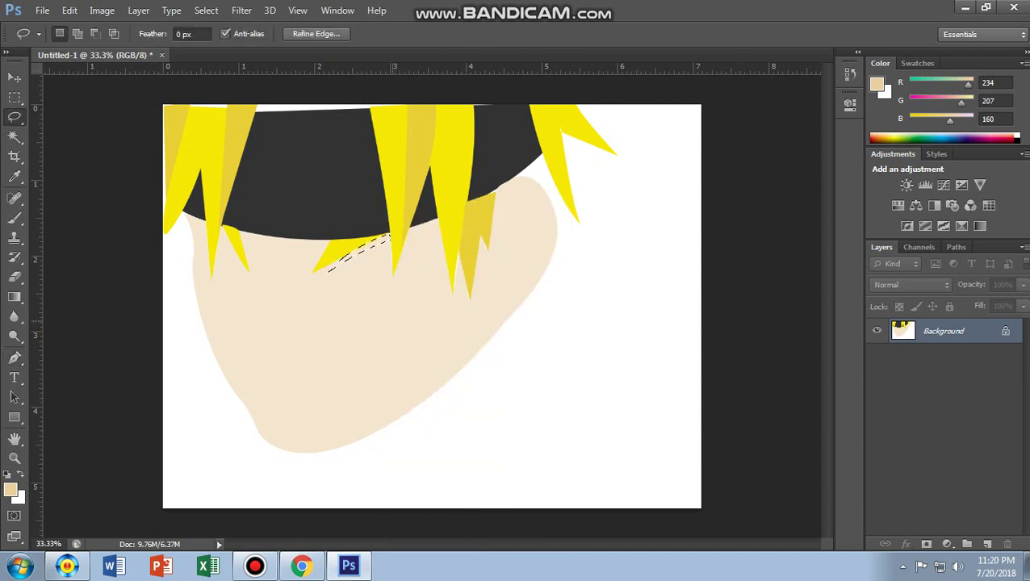
{"action": "right_click", "coordinate": [379, 242]}
{"action": "left_click", "coordinate": [440, 443]}
{"action": "left_click", "coordinate": [502, 168]}
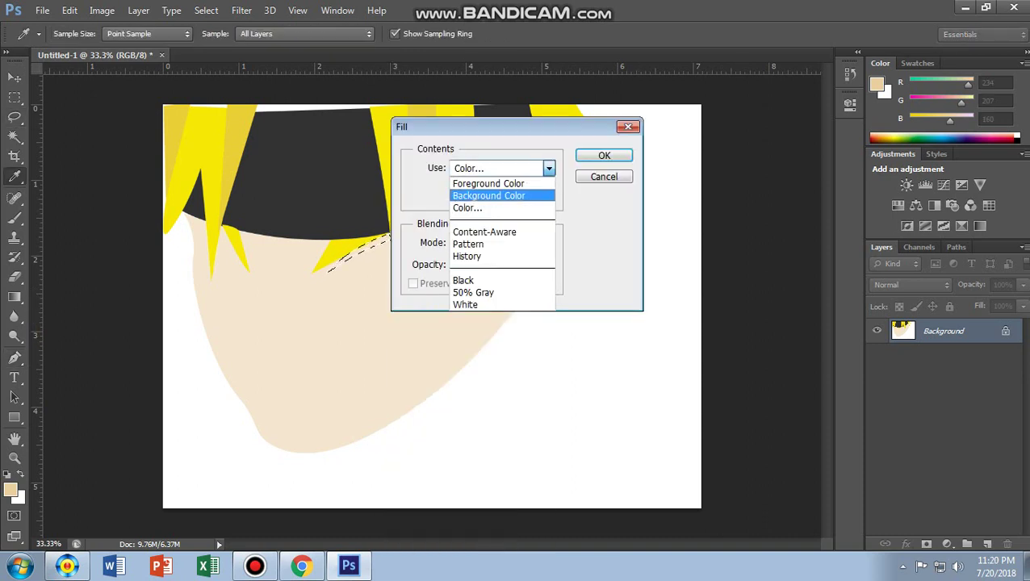
{"action": "left_click", "coordinate": [484, 209]}
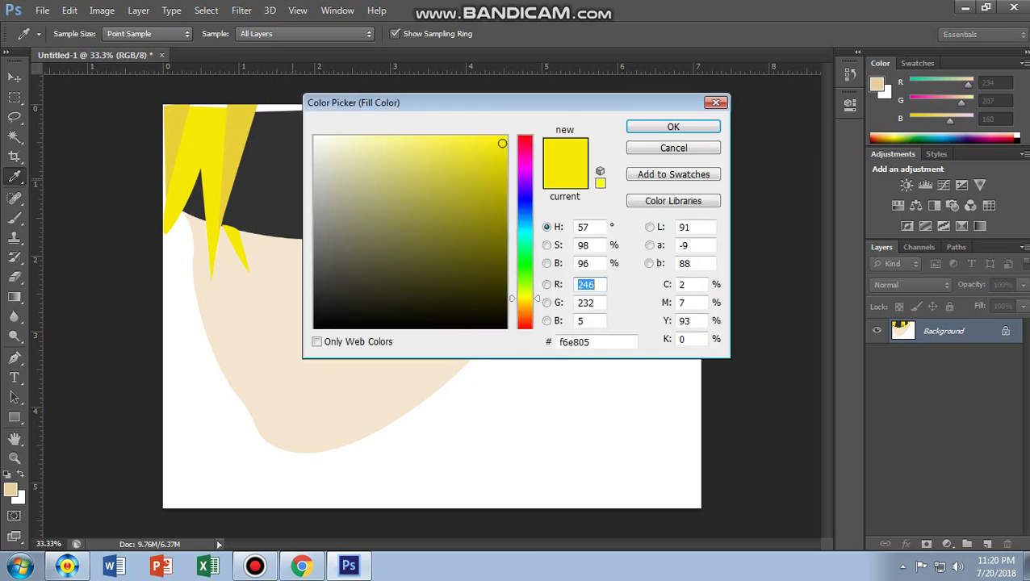
{"action": "left_click", "coordinate": [267, 202]}
{"action": "key", "text": "Return"}
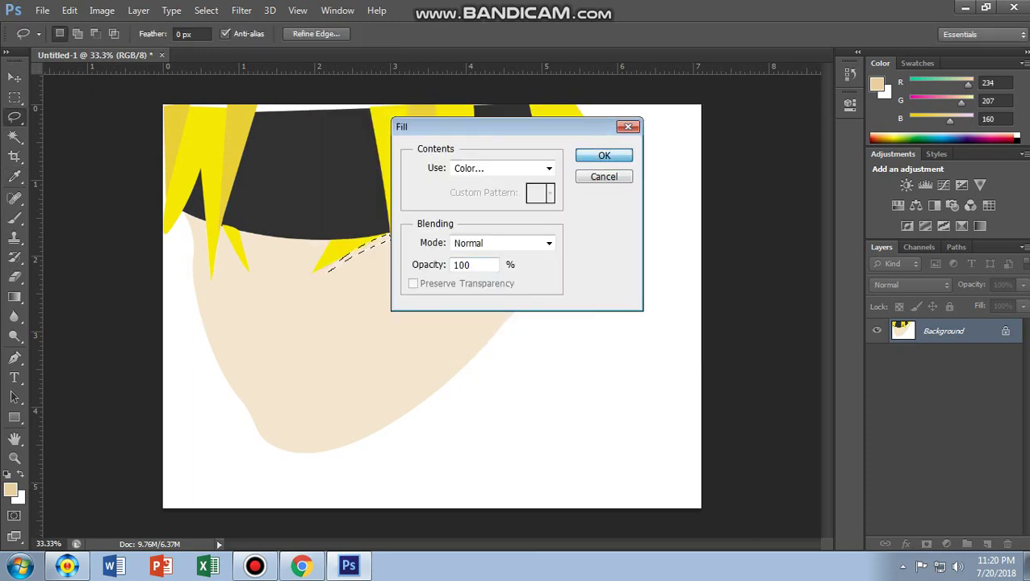
{"action": "key", "text": "Return"}
{"action": "right_click", "coordinate": [368, 226]}
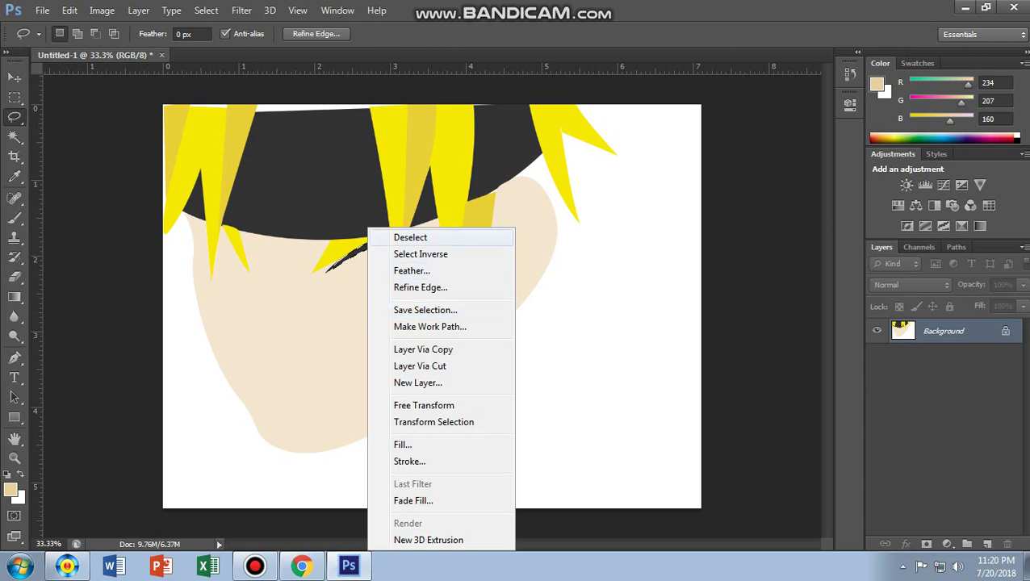
{"action": "left_click", "coordinate": [391, 236]}
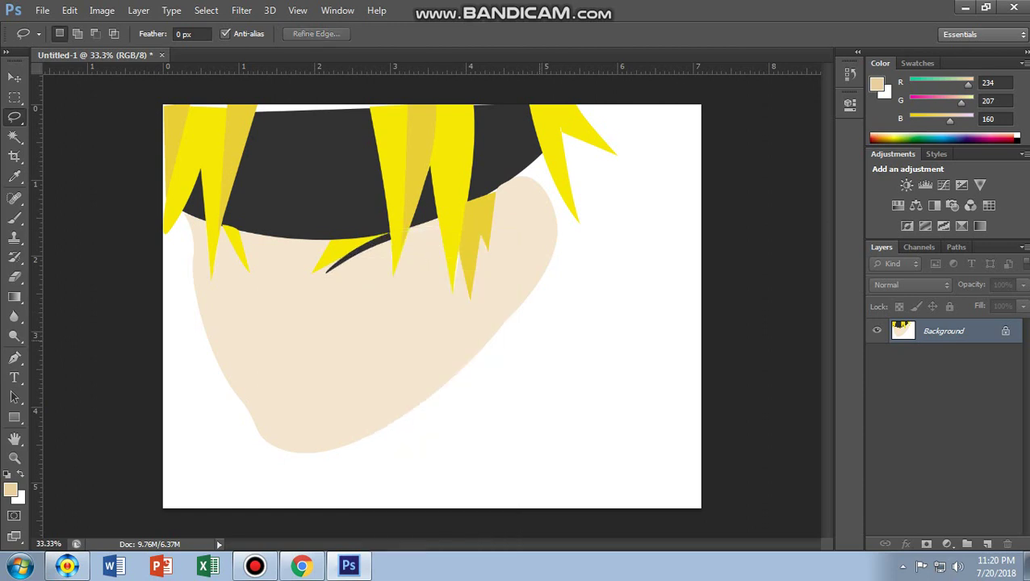
Step: Pen-draw the curved upper eyelash outline beside the central yellow spike
{"action": "key", "text": "p"}
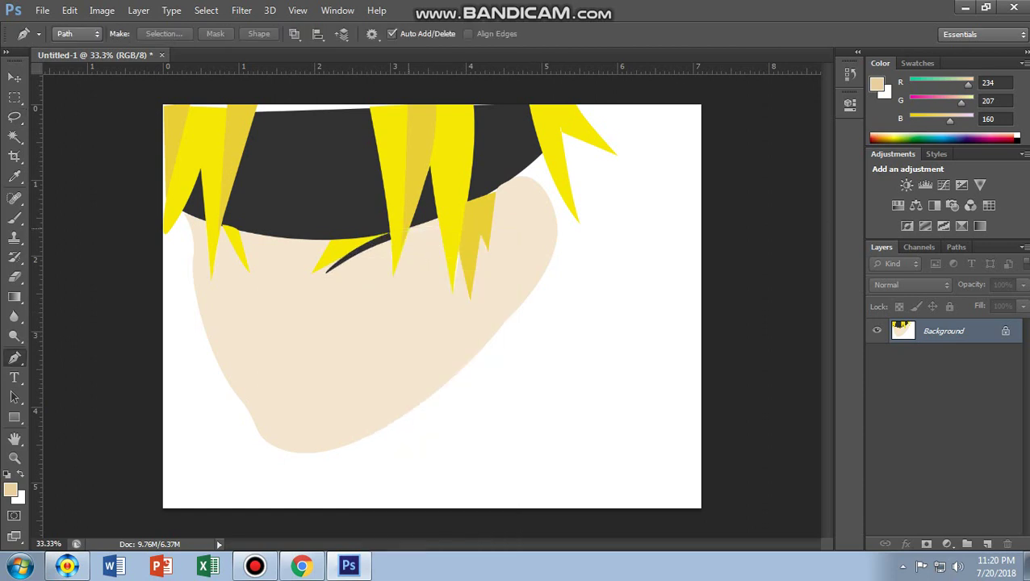
{"action": "left_click", "coordinate": [407, 230]}
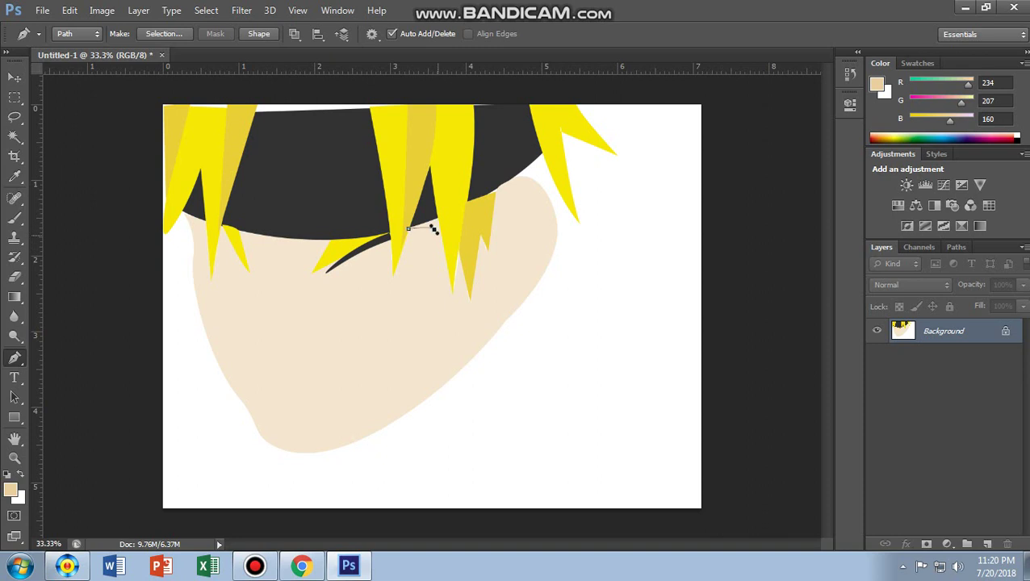
{"action": "left_click", "coordinate": [434, 230]}
{"action": "mouse_move", "coordinate": [420, 291]}
{"action": "left_mouse_down"}
{"action": "mouse_move", "coordinate": [442, 287]}
{"action": "mouse_move", "coordinate": [420, 257]}
{"action": "mouse_move", "coordinate": [429, 213]}
{"action": "left_mouse_up"}
{"action": "key", "text": "ctrl+z"}
{"action": "left_click", "coordinate": [404, 236]}
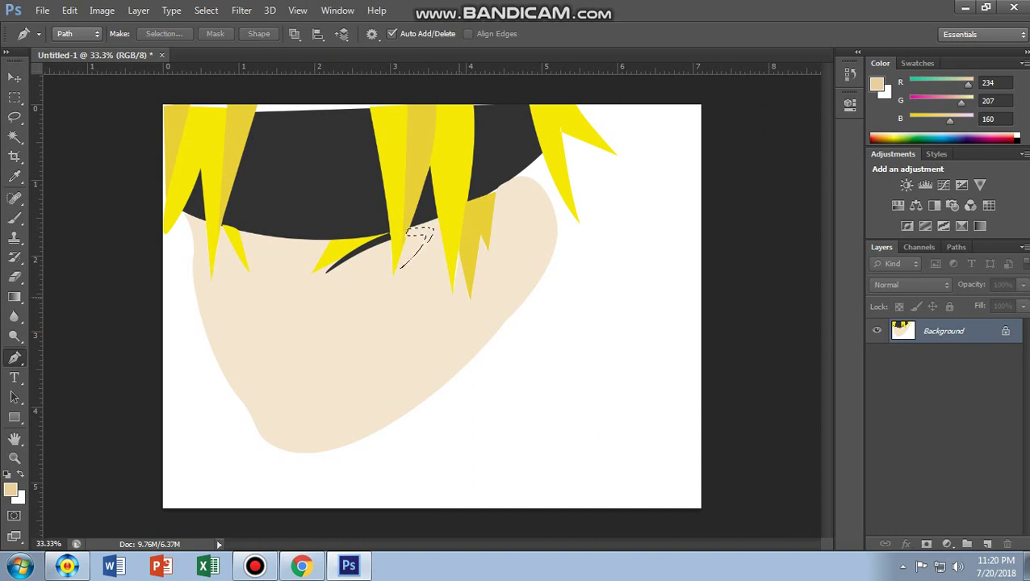
Step: Fill the eyelash selection with the dark colour, then deselect it
{"action": "right_click", "coordinate": [436, 233]}
{"action": "key", "text": "Escape"}
{"action": "right_click", "coordinate": [409, 242]}
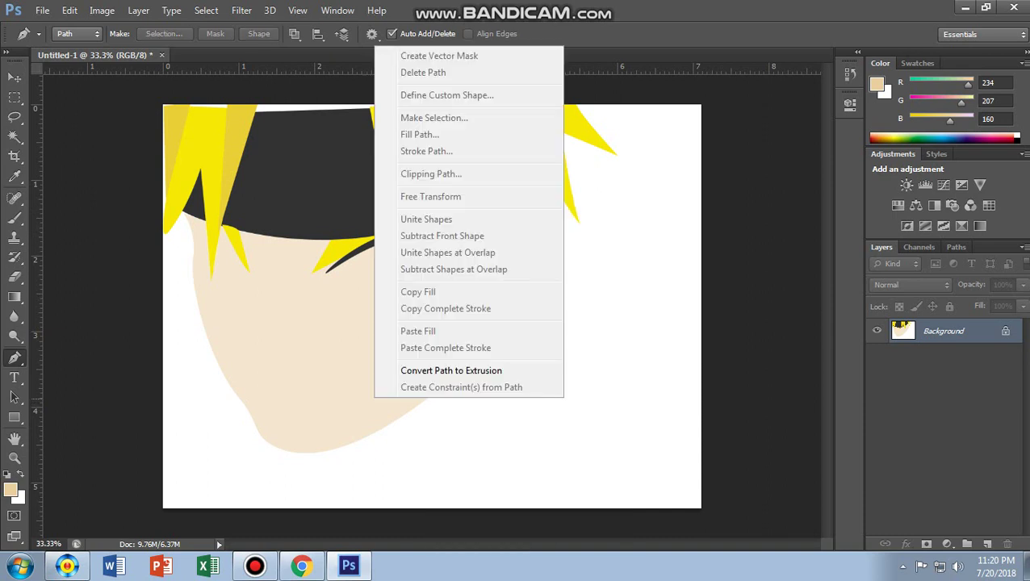
{"action": "key", "text": "Escape"}
{"action": "right_click", "coordinate": [409, 246]}
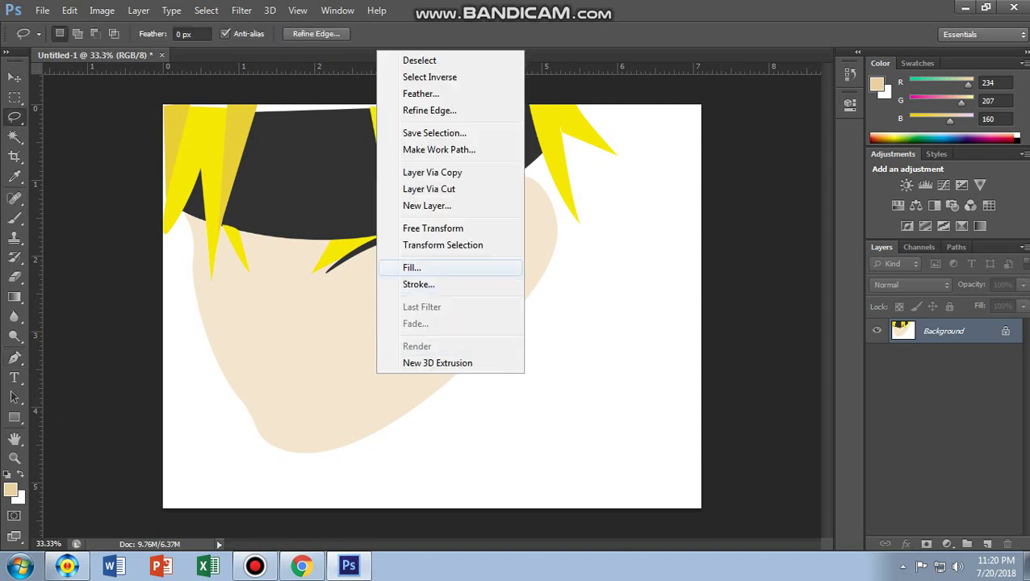
{"action": "left_click", "coordinate": [399, 267]}
{"action": "left_click", "coordinate": [603, 155]}
{"action": "right_click", "coordinate": [423, 227]}
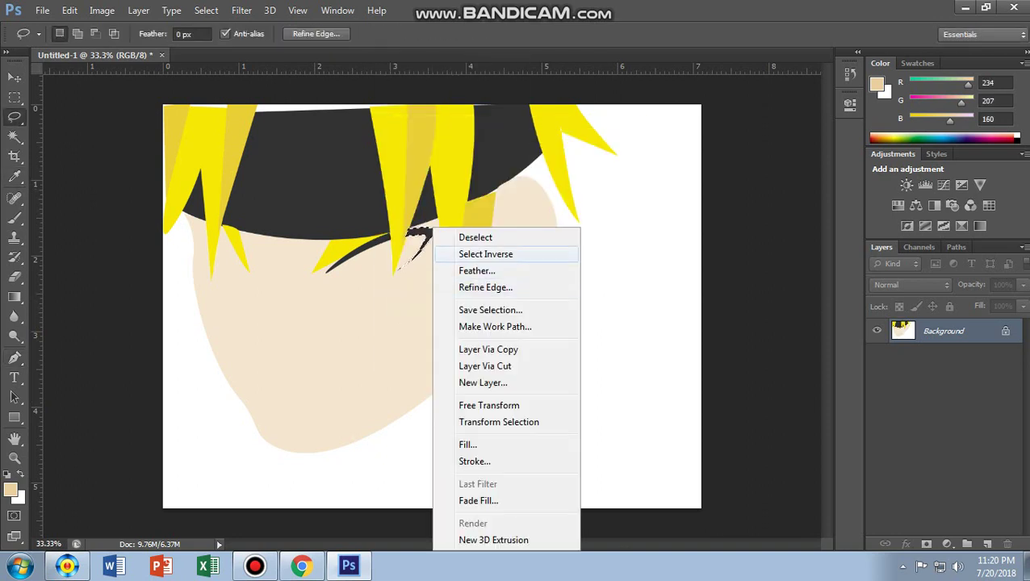
{"action": "left_click", "coordinate": [452, 236]}
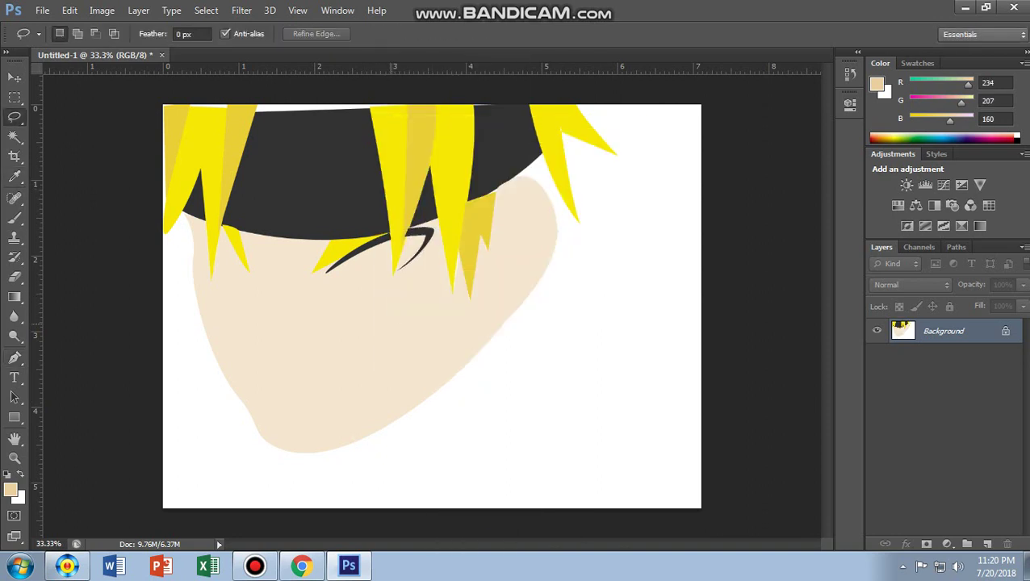
Step: Pen-draw the eye outline from its left corner along the lower eyelid to the top
{"action": "key", "text": "p"}
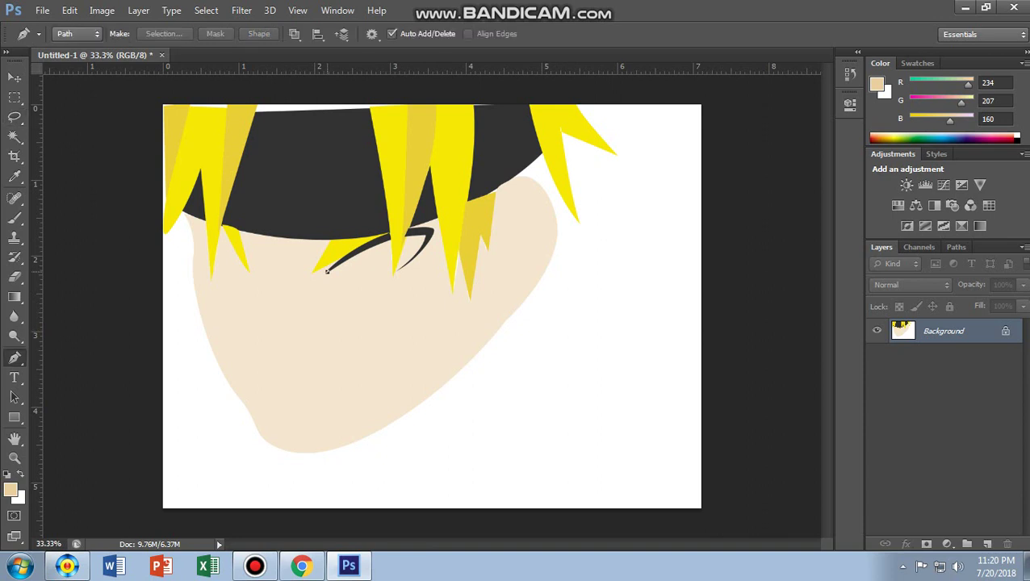
{"action": "left_click", "coordinate": [326, 271]}
{"action": "left_click_drag", "start_coordinate": [389, 275], "coordinate": [441, 258]}
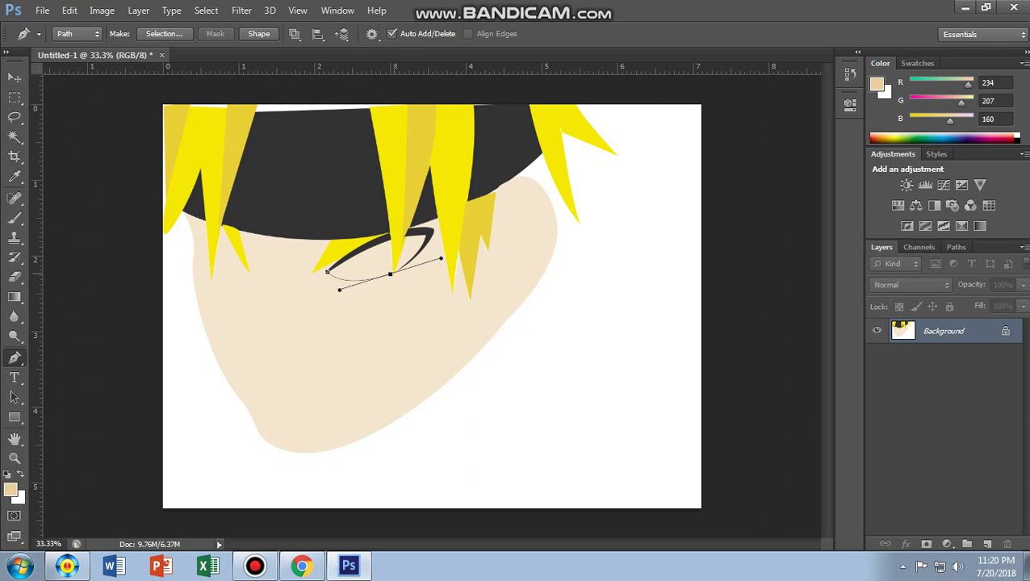
{"action": "left_click_drag", "start_coordinate": [440, 258], "coordinate": [393, 271]}
{"action": "left_click", "coordinate": [389, 239]}
Step: Refine the eye path by nudging its left corner and top anchor points
{"action": "key", "text": "ctrl+Return"}
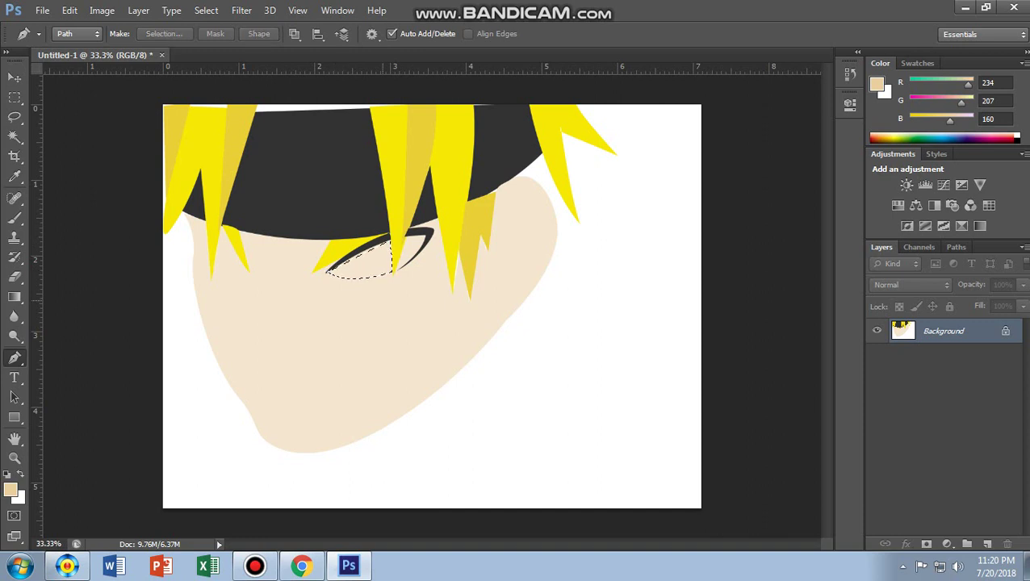
{"action": "key", "text": "ctrl+z"}
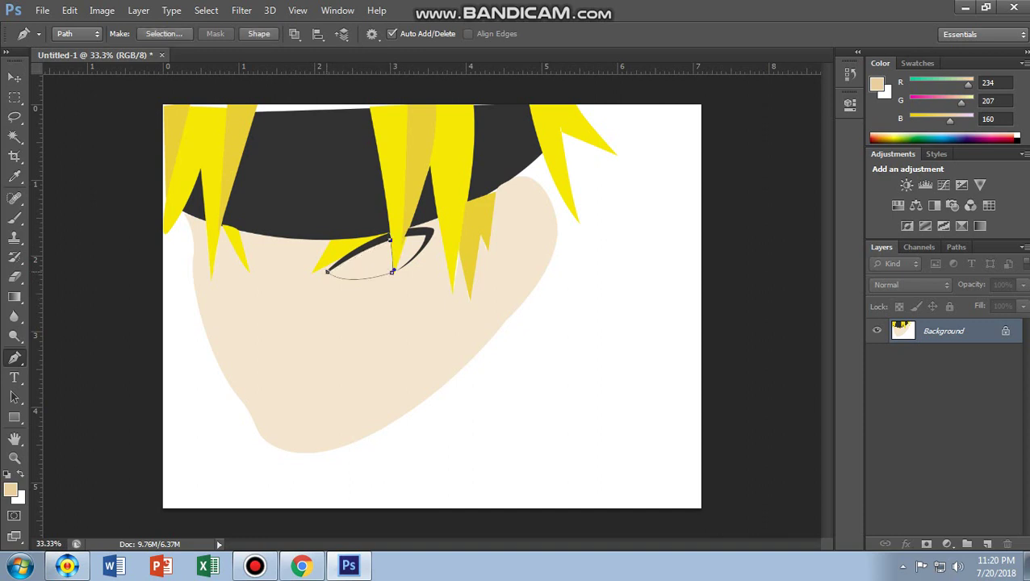
{"action": "left_click_drag", "start_coordinate": [327, 272], "coordinate": [323, 274]}
{"action": "left_click", "coordinate": [387, 239], "text": "ctrl"}
{"action": "left_click_drag", "start_coordinate": [386, 239], "coordinate": [390, 240]}
{"action": "left_click", "coordinate": [327, 274], "text": "ctrl"}
{"action": "left_click", "coordinate": [391, 272], "text": "ctrl"}
{"action": "left_click", "coordinate": [328, 273], "text": "ctrl"}
{"action": "key", "text": "Escape"}
Step: Switch between the Pen and Lasso tools, opening and dismissing the context menus
{"action": "right_click", "coordinate": [369, 198]}
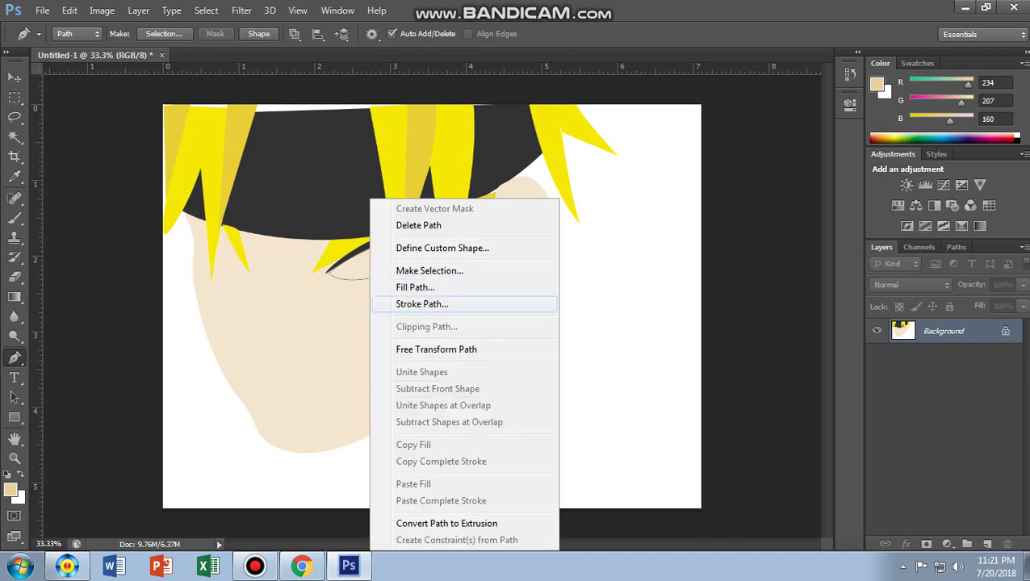
{"action": "key", "text": "Escape"}
{"action": "key", "text": "l"}
{"action": "right_click", "coordinate": [411, 61]}
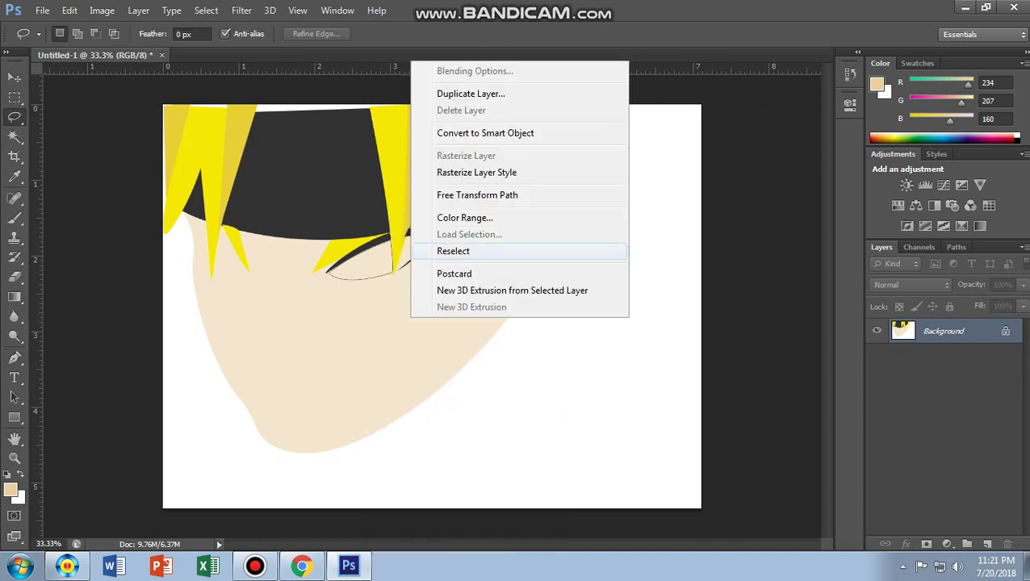
{"action": "key", "text": "Escape"}
{"action": "key", "text": "p"}
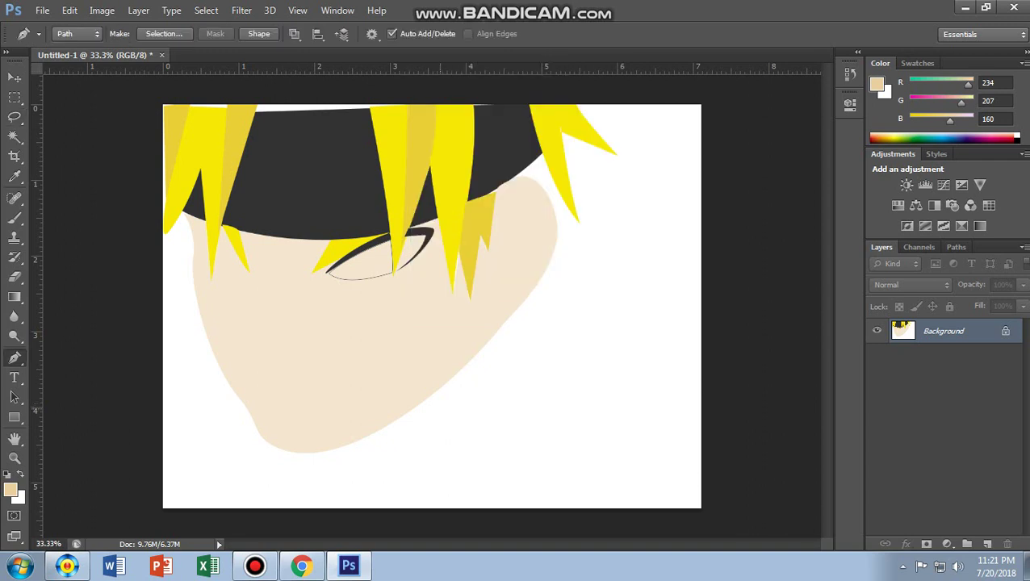
{"action": "key", "text": "l"}
{"action": "right_click", "coordinate": [403, 116]}
{"action": "key", "text": "Escape"}
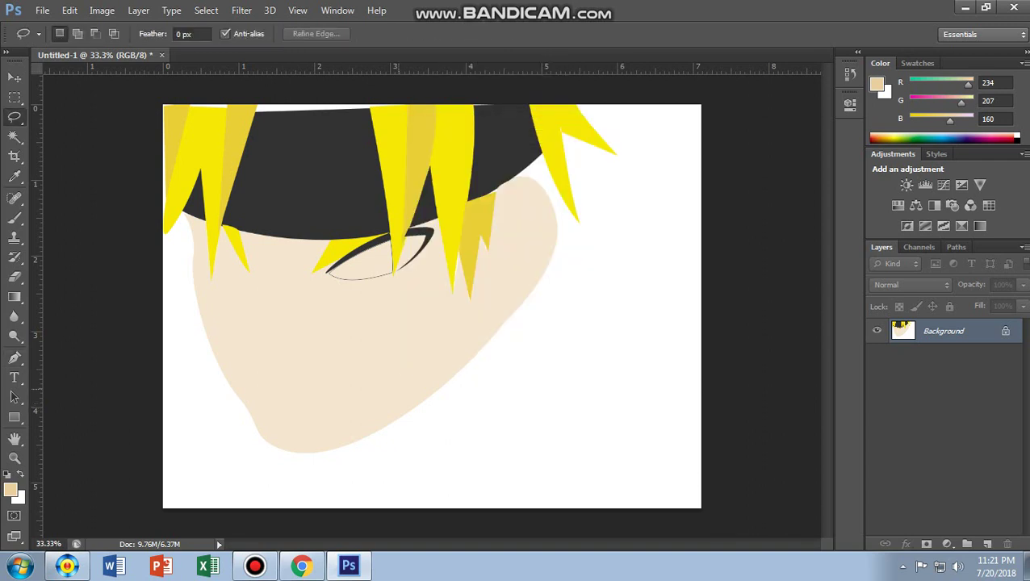
{"action": "key", "text": "p"}
{"action": "key", "text": "l"}
{"action": "right_click", "coordinate": [406, 66]}
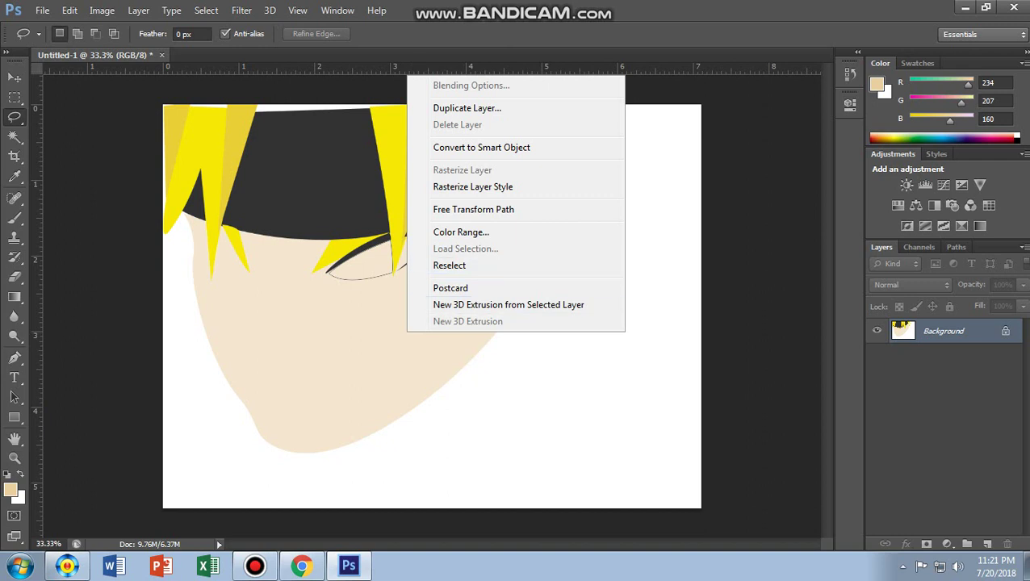
{"action": "key", "text": "Escape"}
{"action": "key", "text": "o"}
{"action": "right_click", "coordinate": [395, 321]}
{"action": "key", "text": "Escape"}
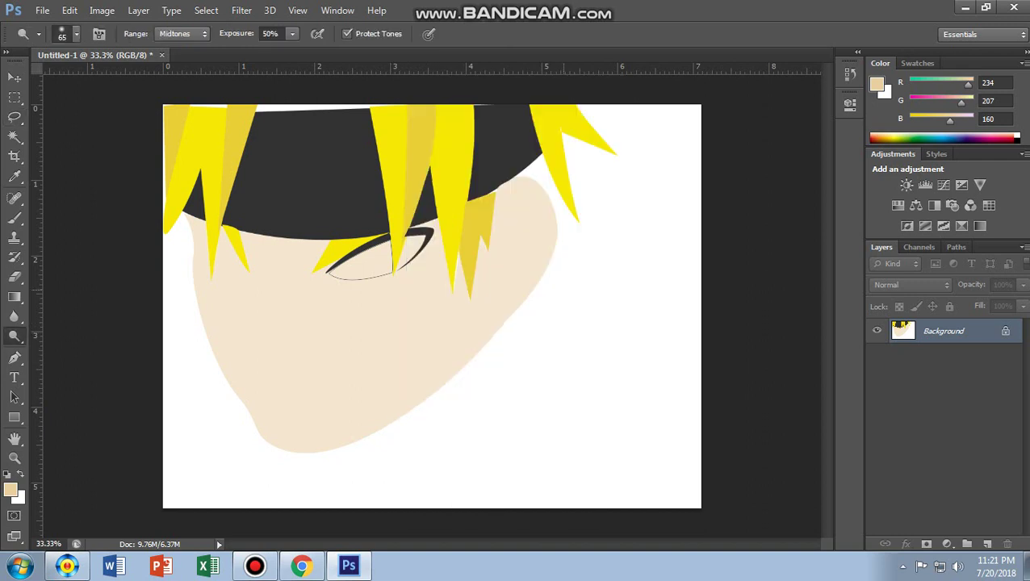
Step: Fill the eye selection with white as a custom colour, then deselect
{"action": "key", "text": "l"}
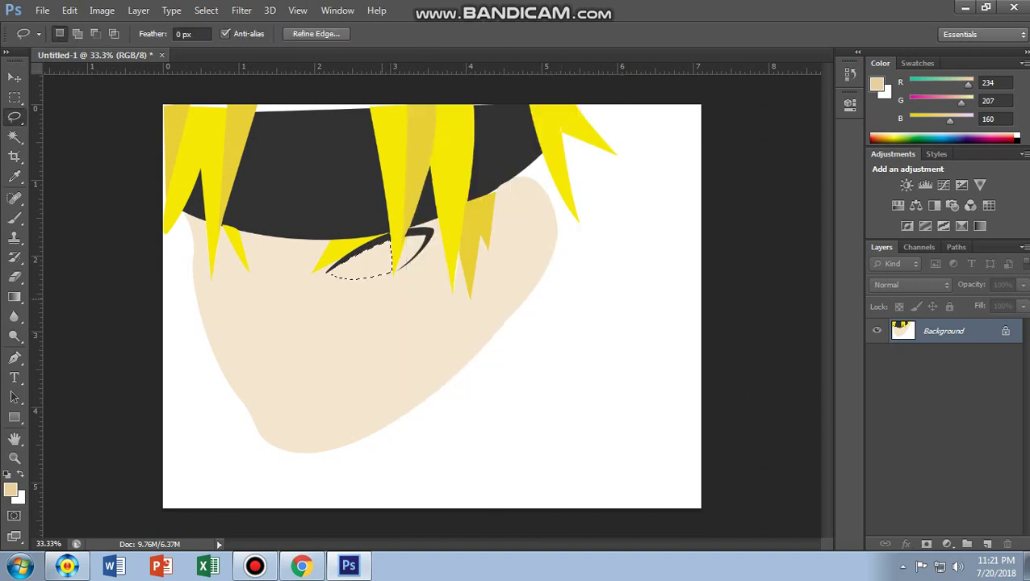
{"action": "right_click", "coordinate": [379, 228]}
{"action": "left_click", "coordinate": [413, 445]}
{"action": "left_click", "coordinate": [548, 167]}
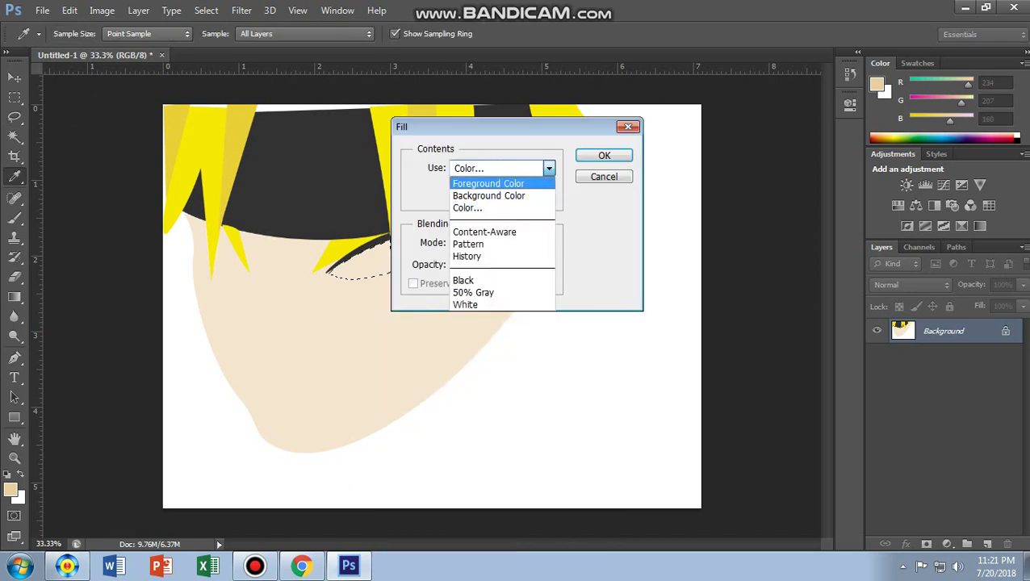
{"action": "left_click", "coordinate": [467, 207]}
{"action": "left_click", "coordinate": [317, 134]}
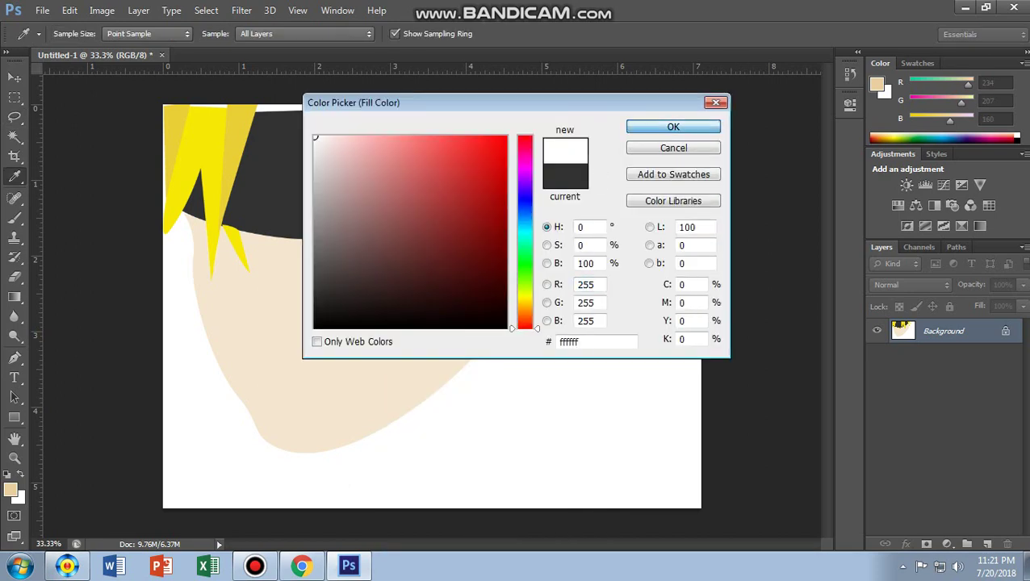
{"action": "left_click", "coordinate": [673, 126]}
{"action": "left_click", "coordinate": [604, 155]}
{"action": "right_click", "coordinate": [360, 226]}
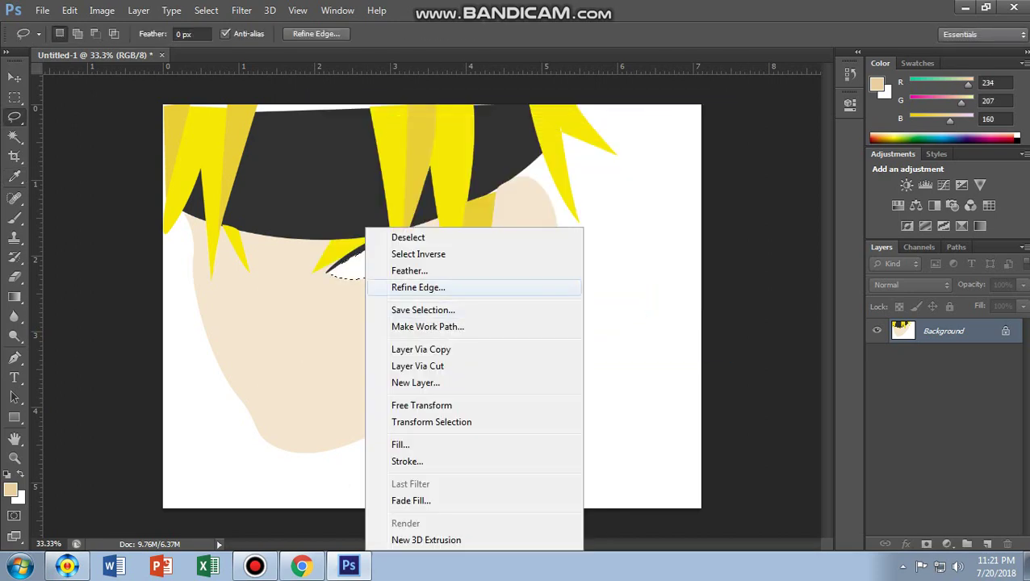
{"action": "left_click", "coordinate": [392, 235]}
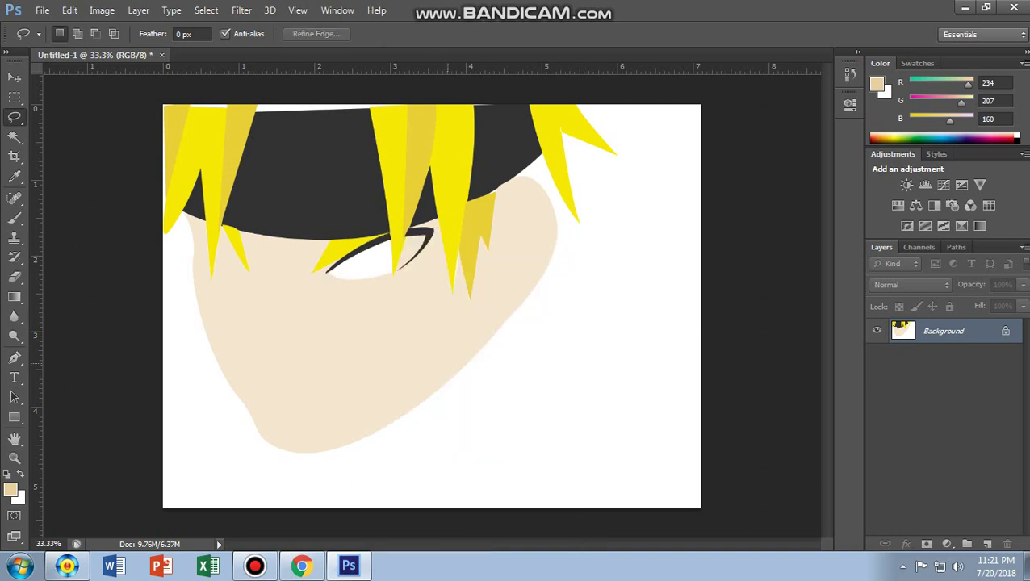
Step: Pen-draw a curved path from the eye's inner corner along its right edge
{"action": "key", "text": "o"}
{"action": "key", "text": "p"}
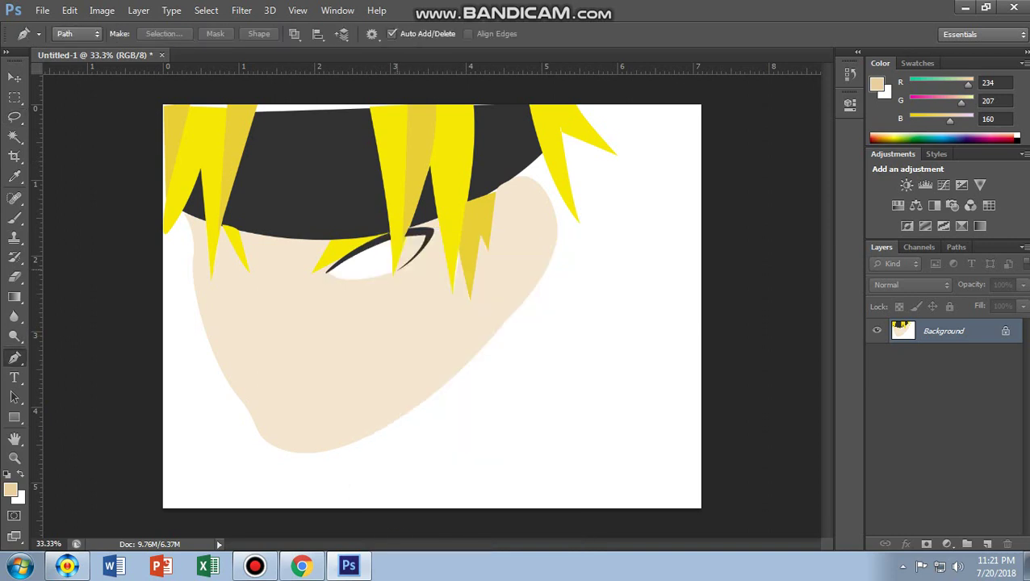
{"action": "left_click", "coordinate": [396, 269]}
{"action": "left_click_drag", "start_coordinate": [424, 237], "coordinate": [430, 216]}
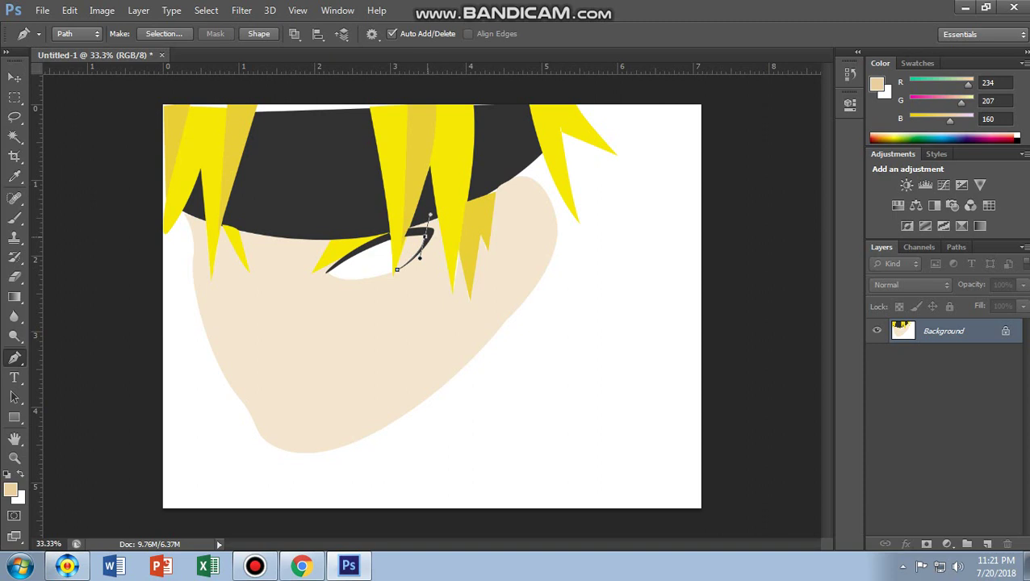
{"action": "left_click", "coordinate": [405, 236]}
{"action": "left_click_drag", "start_coordinate": [405, 236], "coordinate": [421, 236]}
Step: Convert the corner path to a selection, fill it and deselect
{"action": "key", "text": "ctrl+Return"}
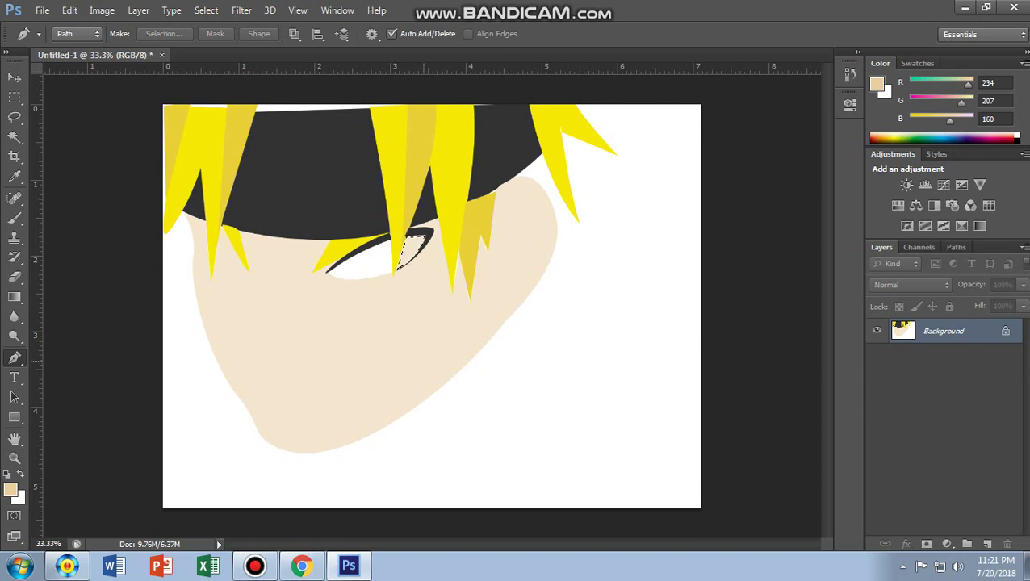
{"action": "right_click", "coordinate": [405, 253]}
{"action": "key", "text": "Escape"}
{"action": "right_click", "coordinate": [395, 254]}
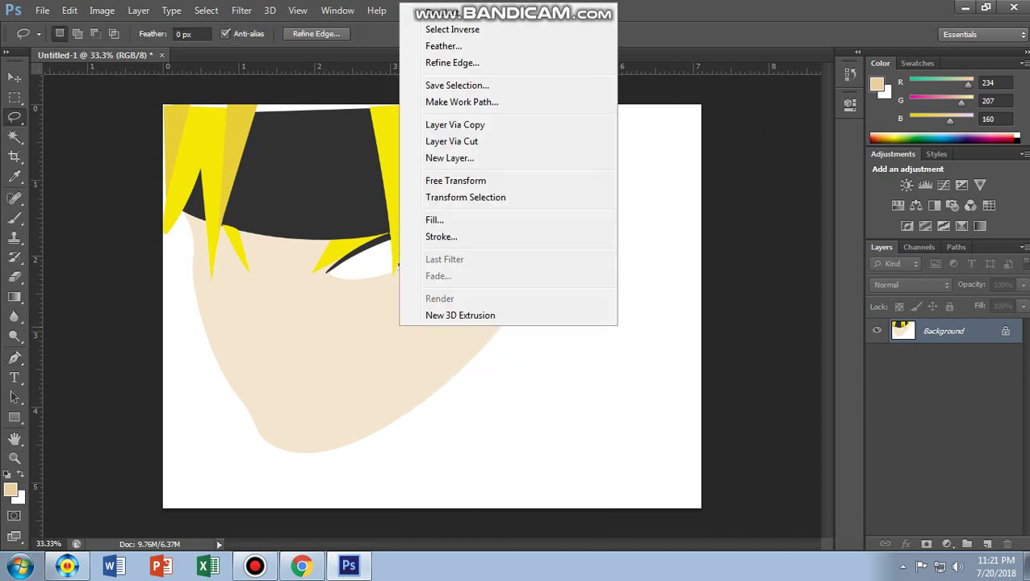
{"action": "left_click", "coordinate": [427, 221]}
{"action": "key", "text": "Return"}
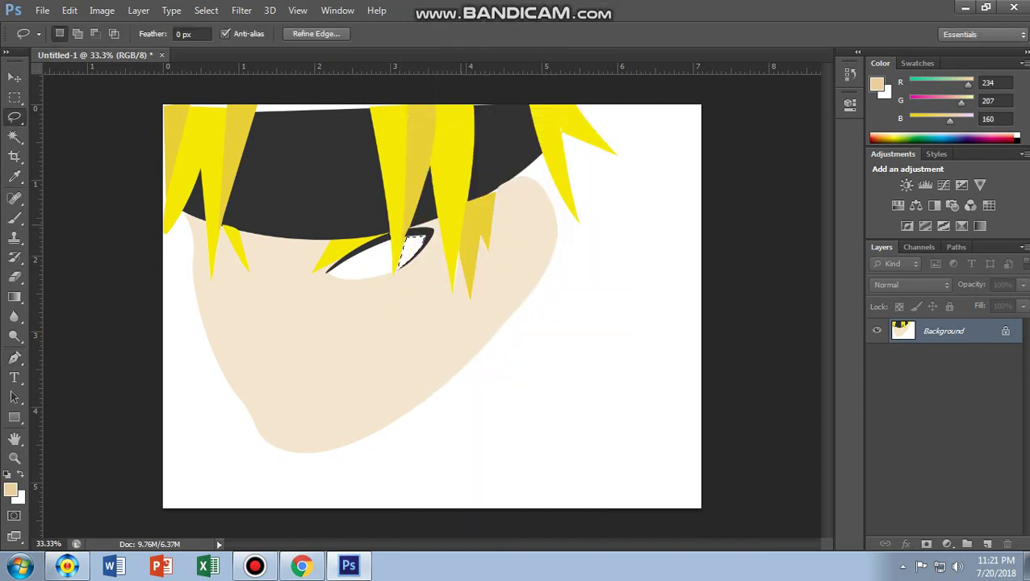
{"action": "right_click", "coordinate": [379, 224]}
{"action": "key", "text": "Escape"}
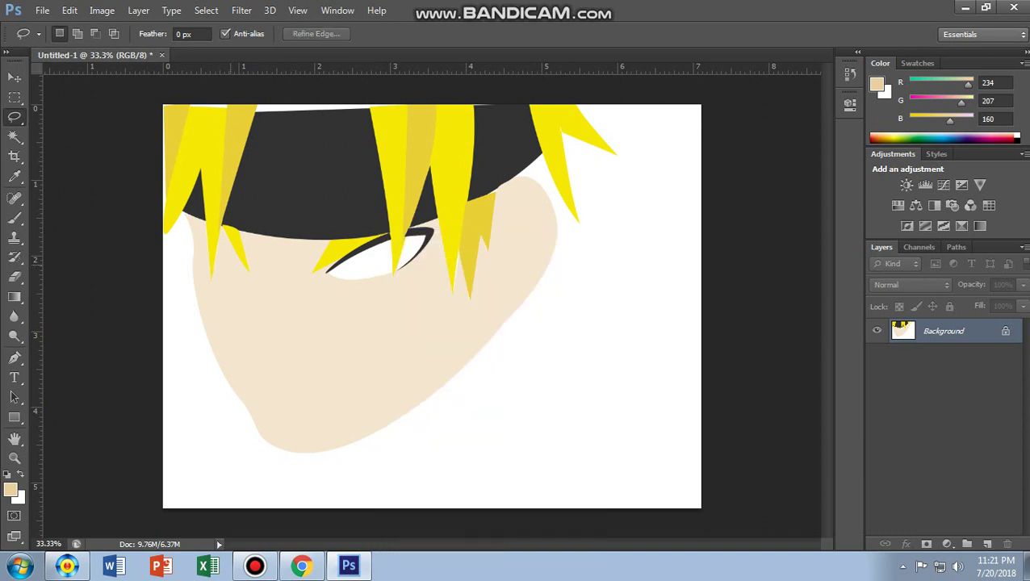
{"action": "key", "text": "p"}
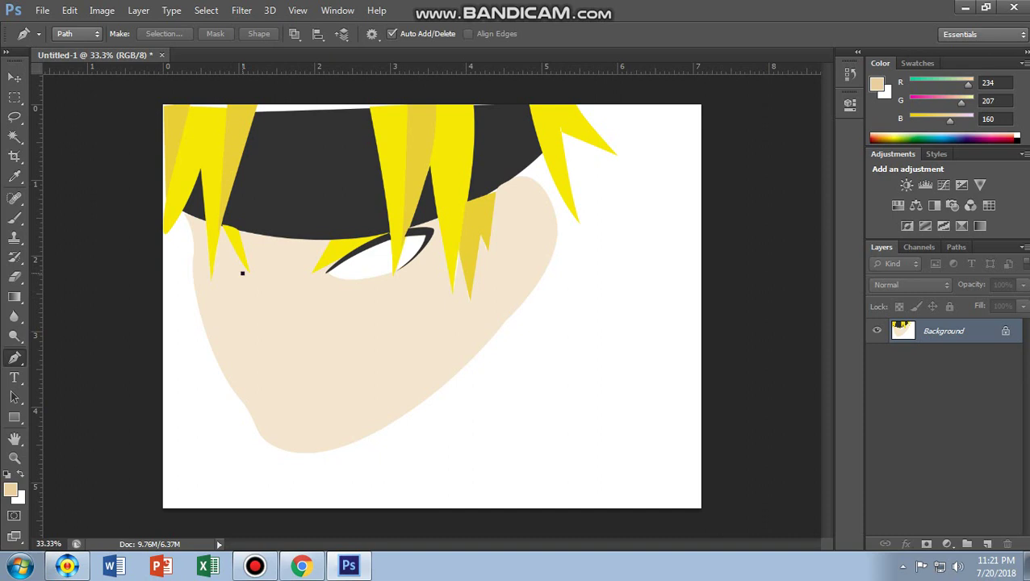
Step: Pen-draw a thin sliver along the left hair strand and make it a selection
{"action": "left_click_drag", "start_coordinate": [220, 229], "coordinate": [225, 229]}
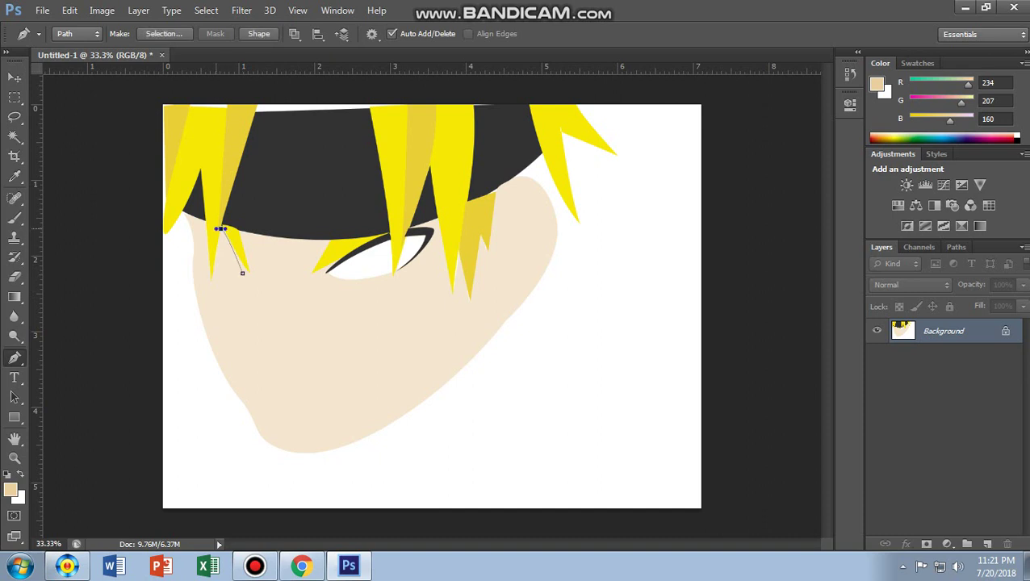
{"action": "left_click", "coordinate": [221, 229], "text": "alt"}
{"action": "left_click", "coordinate": [242, 273]}
{"action": "key", "text": "ctrl+Return"}
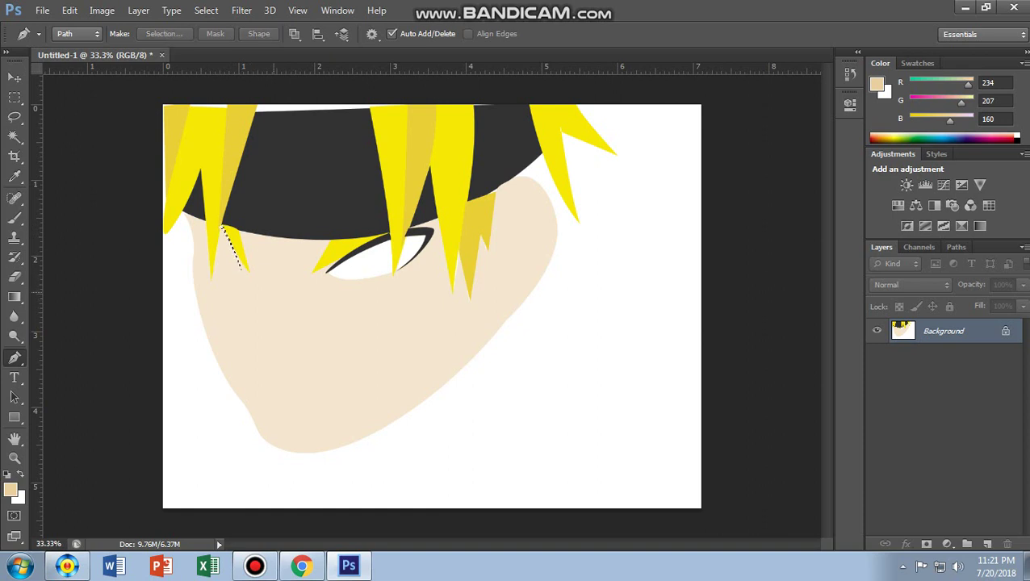
Step: Fill the sliver with colour 323232 and deselect it
{"action": "key", "text": "l"}
{"action": "right_click", "coordinate": [275, 228]}
{"action": "left_click", "coordinate": [311, 443]}
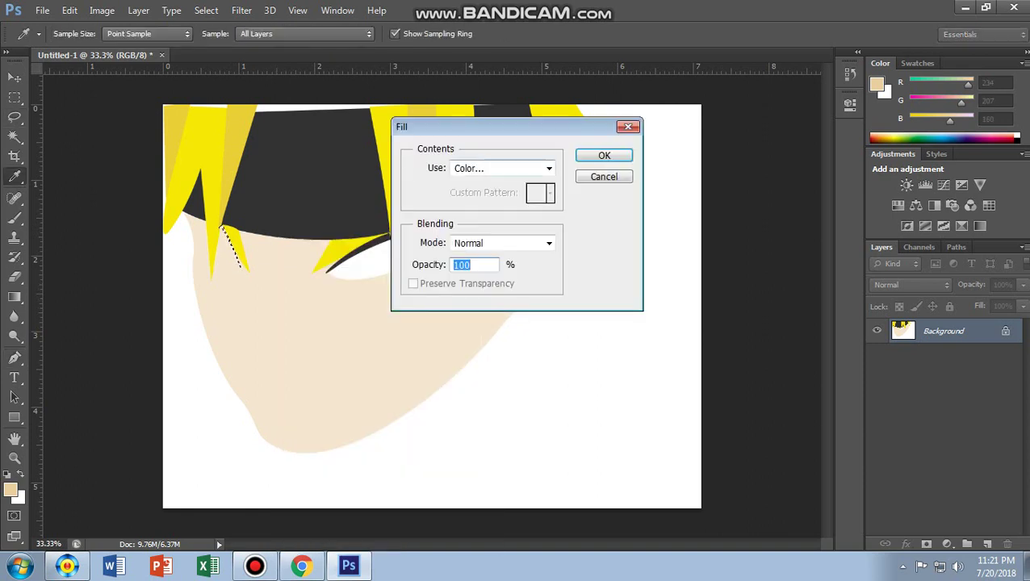
{"action": "left_click", "coordinate": [500, 168]}
{"action": "left_click", "coordinate": [466, 208]}
{"action": "left_click", "coordinate": [242, 161]}
{"action": "left_click", "coordinate": [673, 62]}
{"action": "left_click", "coordinate": [604, 155]}
{"action": "right_click", "coordinate": [296, 226]}
{"action": "left_click", "coordinate": [319, 232]}
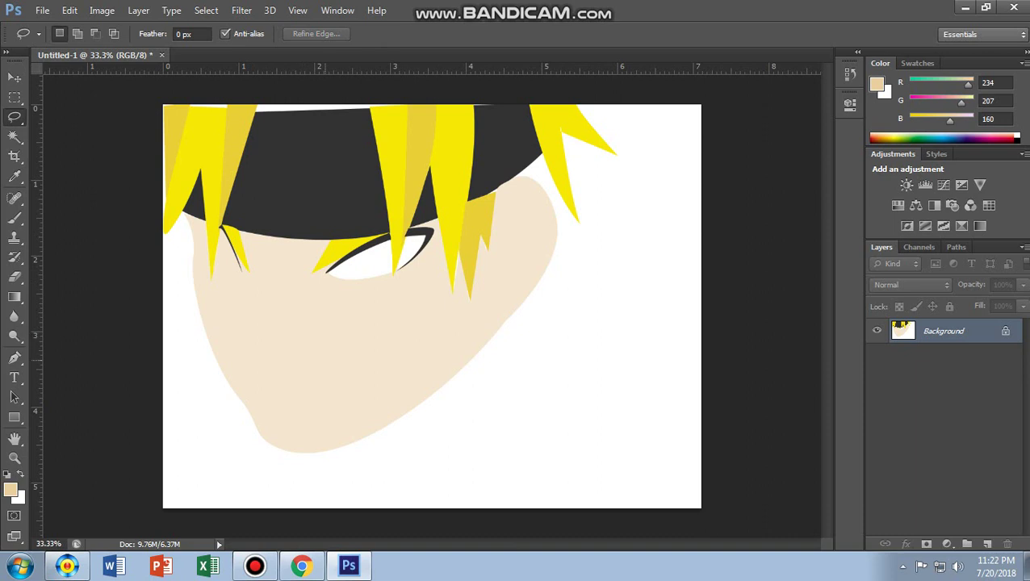
{"action": "key", "text": "p"}
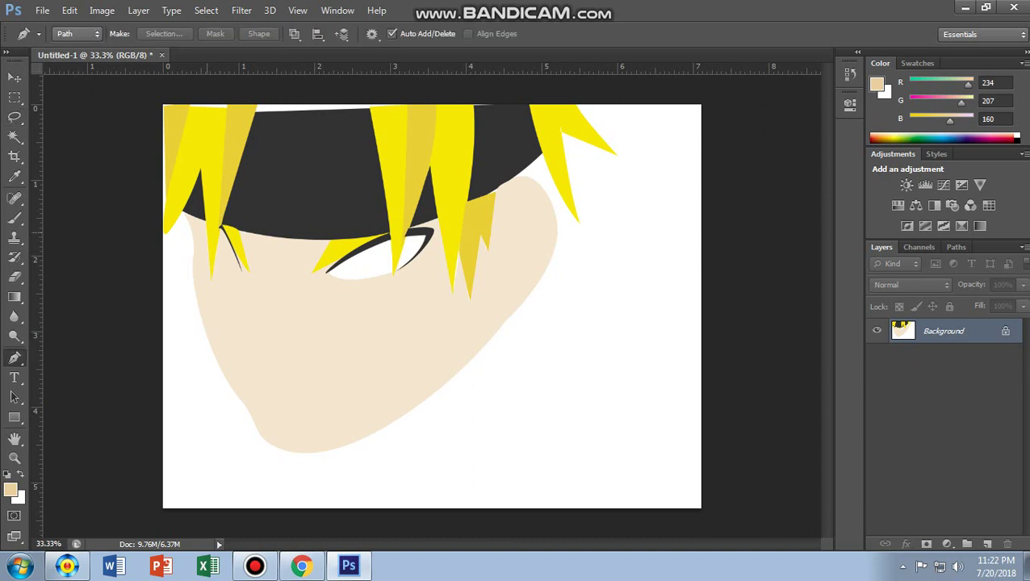
Step: Pen-draw a curved outline beside the left hair spike and make it a selection
{"action": "left_click", "coordinate": [202, 219]}
{"action": "left_click_drag", "start_coordinate": [204, 252], "coordinate": [208, 225]}
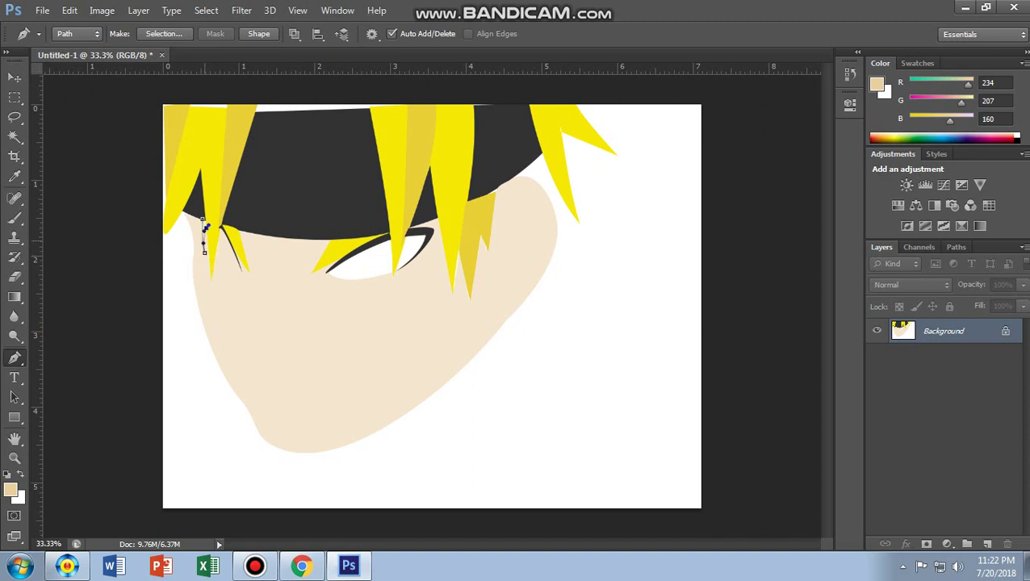
{"action": "left_click_drag", "start_coordinate": [206, 228], "coordinate": [205, 228]}
{"action": "scroll", "coordinate": [256, 247], "scroll_direction": "up", "scroll_amount": 2}
{"action": "scroll", "coordinate": [257, 246], "scroll_direction": "up", "scroll_amount": 1}
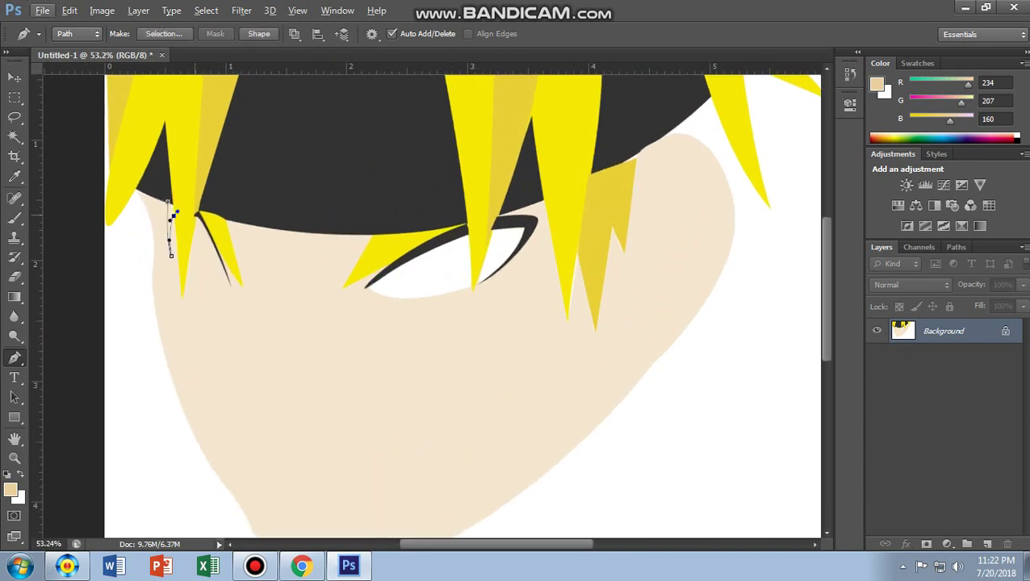
{"action": "left_click", "coordinate": [173, 207]}
{"action": "key", "text": "ctrl+Return"}
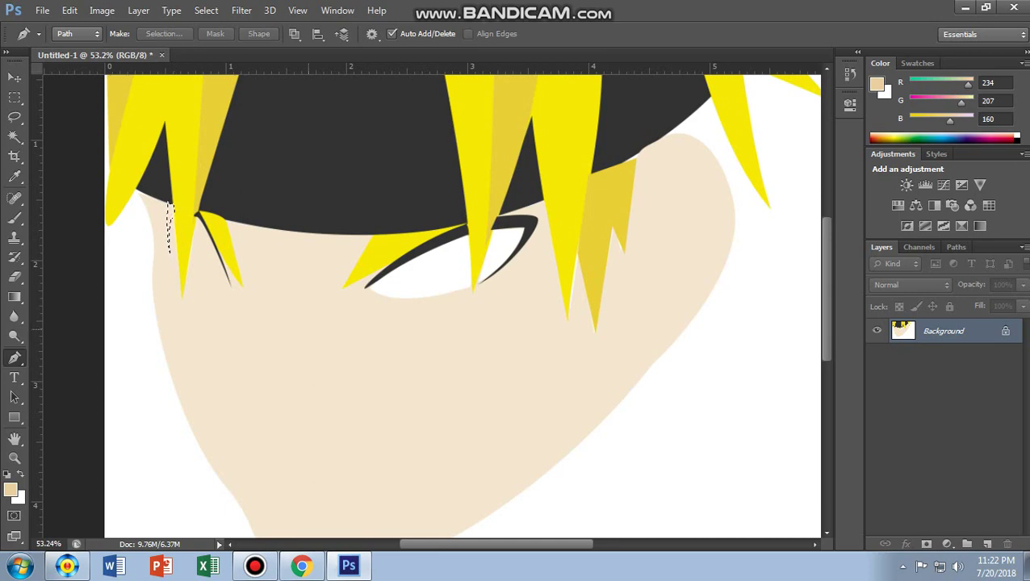
Step: Fill the outline selection with dark grey and deselect it
{"action": "key", "text": "l"}
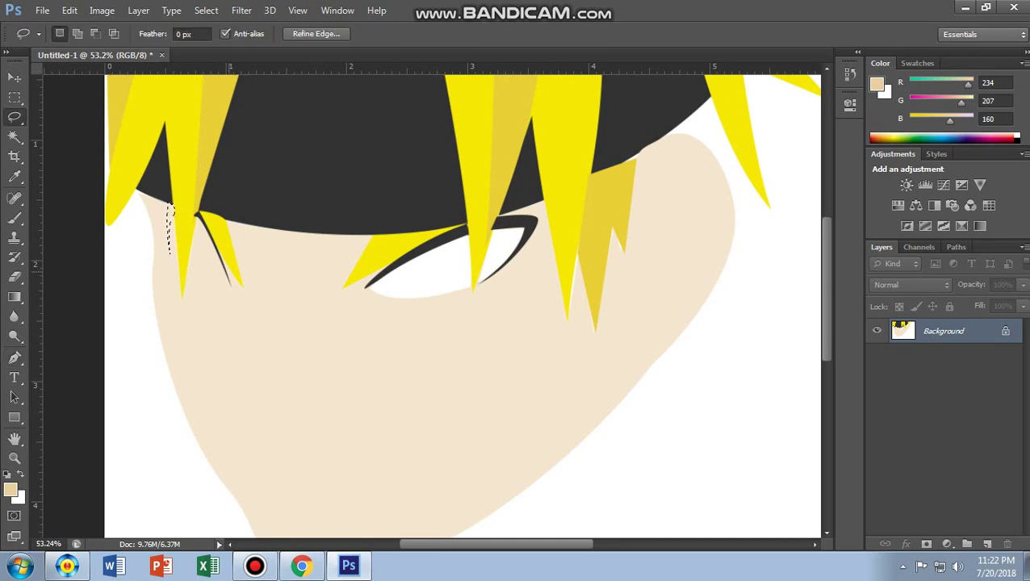
{"action": "right_click", "coordinate": [230, 228]}
{"action": "left_click", "coordinate": [265, 444]}
{"action": "key", "text": "Return"}
{"action": "scroll", "coordinate": [263, 247], "scroll_direction": "down", "scroll_amount": 3}
{"action": "right_click", "coordinate": [310, 226]}
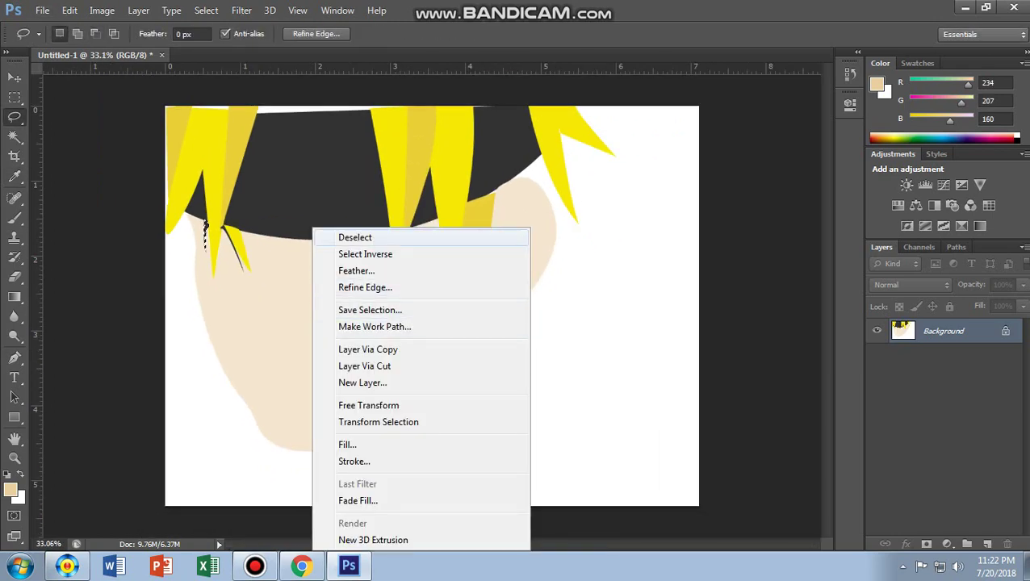
{"action": "left_click", "coordinate": [339, 235]}
{"action": "scroll", "coordinate": [378, 289], "scroll_direction": "up", "scroll_amount": 2}
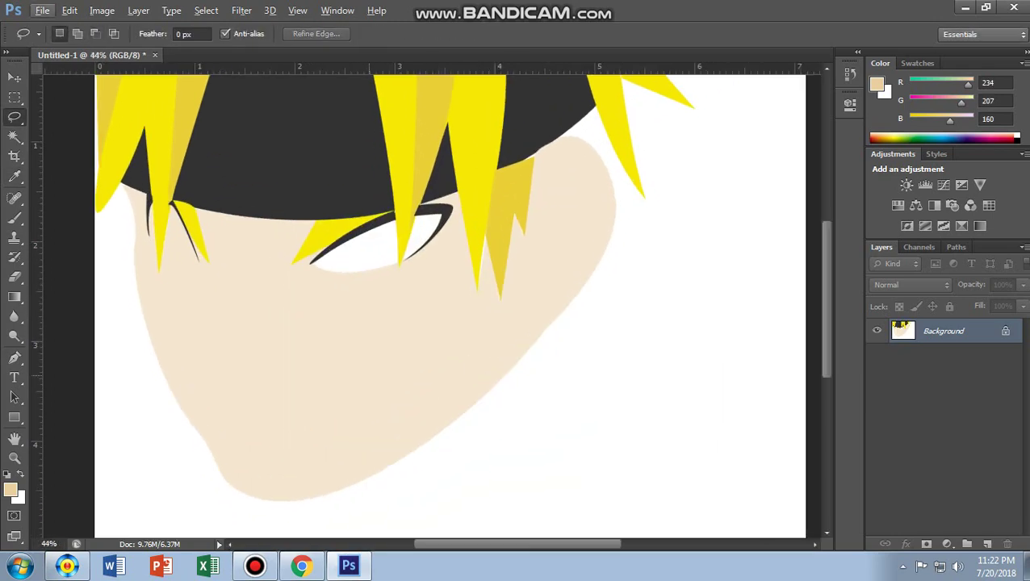
{"action": "key", "text": "p"}
{"action": "left_click", "coordinate": [198, 264]}
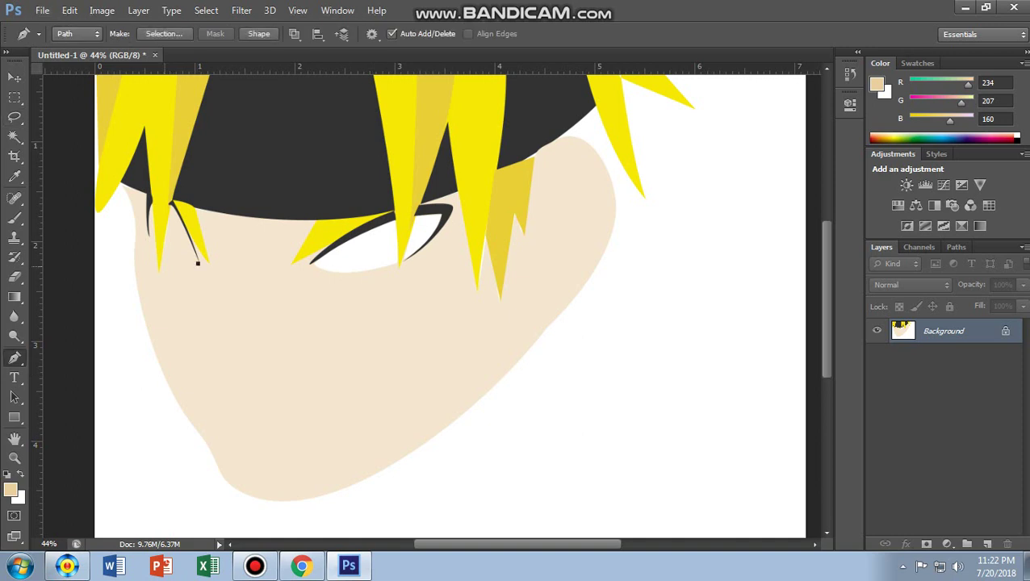
Step: Draw a closed eye path under the left hair spike and make it a selection
{"action": "left_click_drag", "start_coordinate": [162, 262], "coordinate": [162, 239]}
{"action": "left_click", "coordinate": [171, 202]}
{"action": "left_click", "coordinate": [171, 204]}
{"action": "key", "text": "ctrl+Return"}
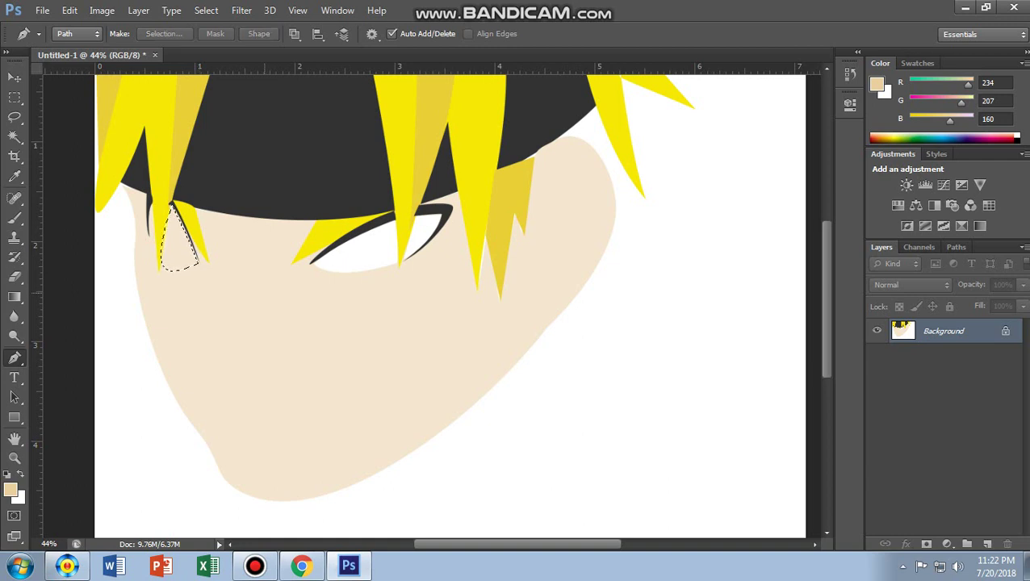
Step: Fill the eye selection with white as a custom colour, then deselect
{"action": "key", "text": "l"}
{"action": "right_click", "coordinate": [244, 227]}
{"action": "left_click", "coordinate": [279, 445]}
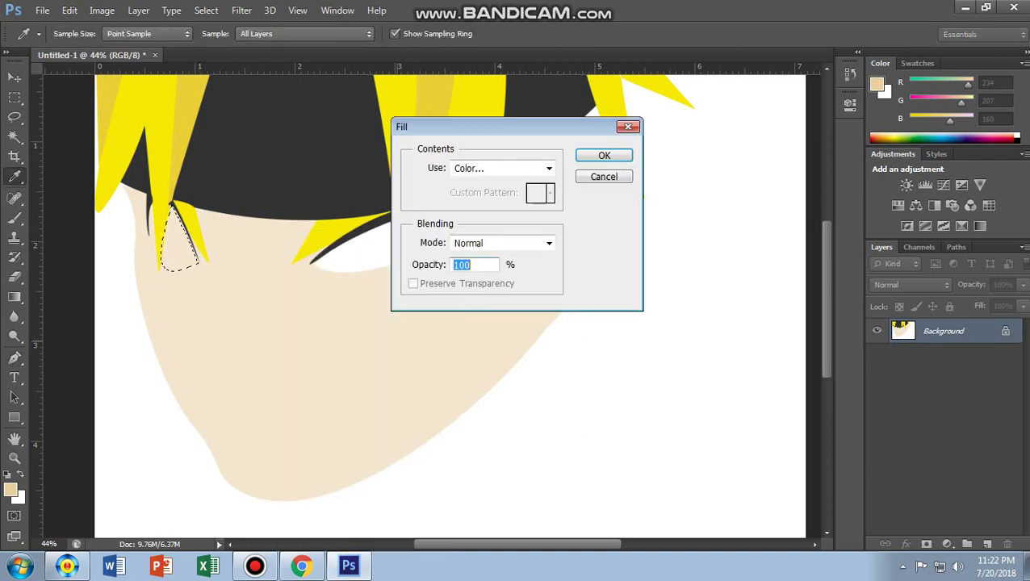
{"action": "left_click", "coordinate": [484, 167]}
{"action": "left_click", "coordinate": [472, 207]}
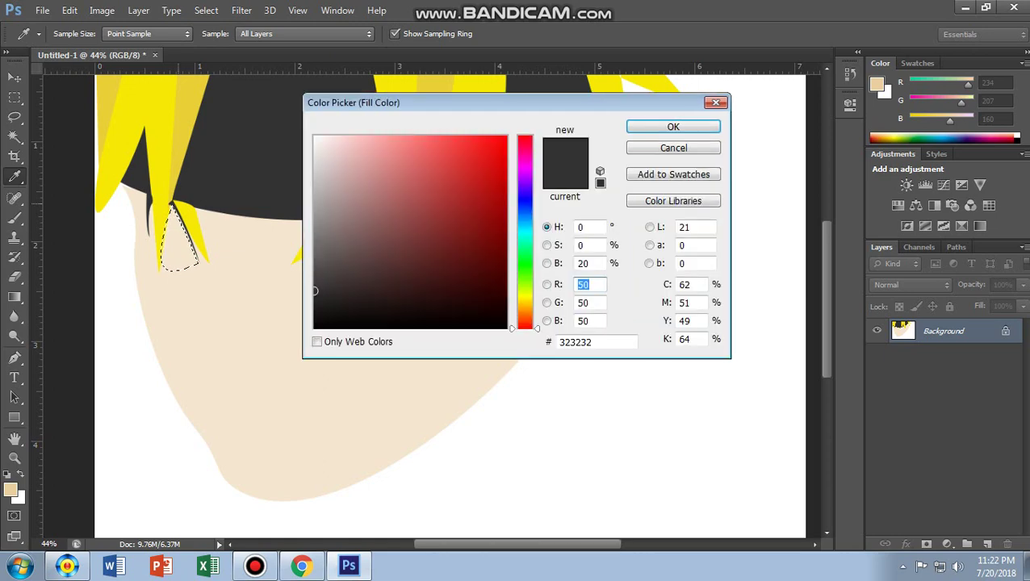
{"action": "left_click_drag", "start_coordinate": [484, 103], "coordinate": [770, 123]}
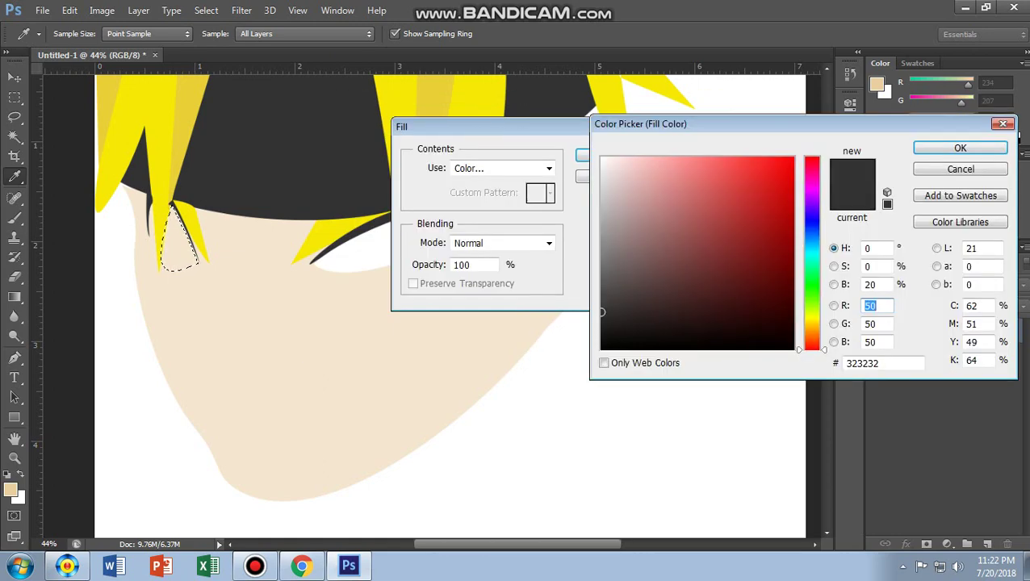
{"action": "left_click", "coordinate": [602, 158]}
{"action": "left_click", "coordinate": [959, 148]}
{"action": "left_click", "coordinate": [604, 155]}
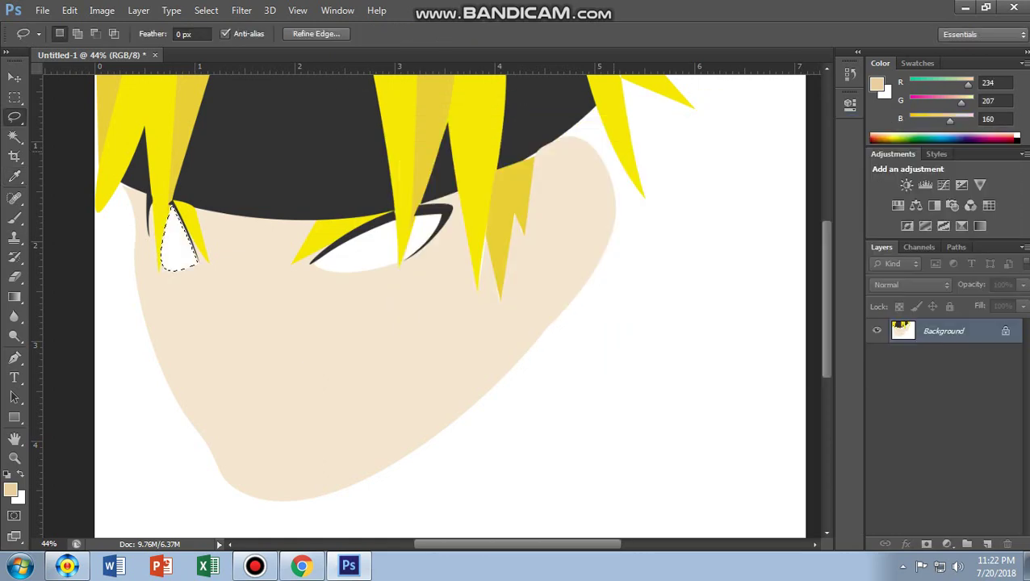
{"action": "right_click", "coordinate": [262, 226]}
{"action": "left_click", "coordinate": [291, 234]}
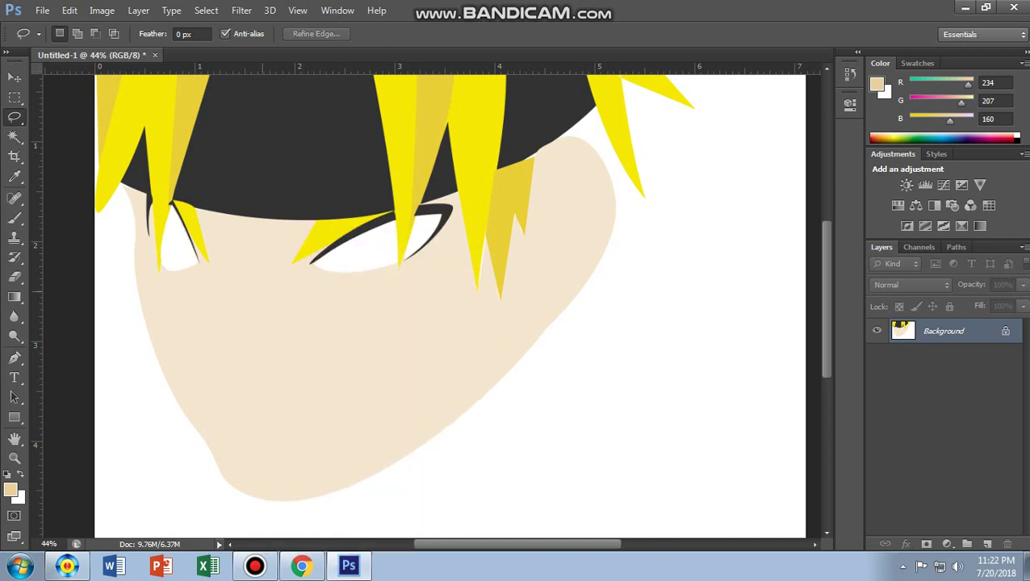
Step: Pen-draw a curved strip at the left eye's outer edge and make it a selection
{"action": "key", "text": "p"}
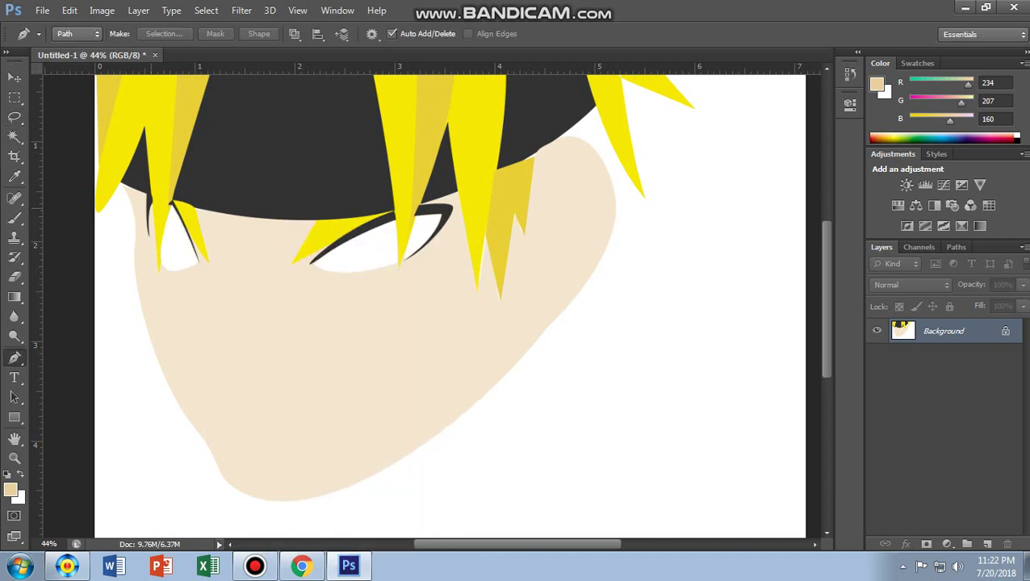
{"action": "left_click", "coordinate": [152, 203]}
{"action": "left_click", "coordinate": [157, 255]}
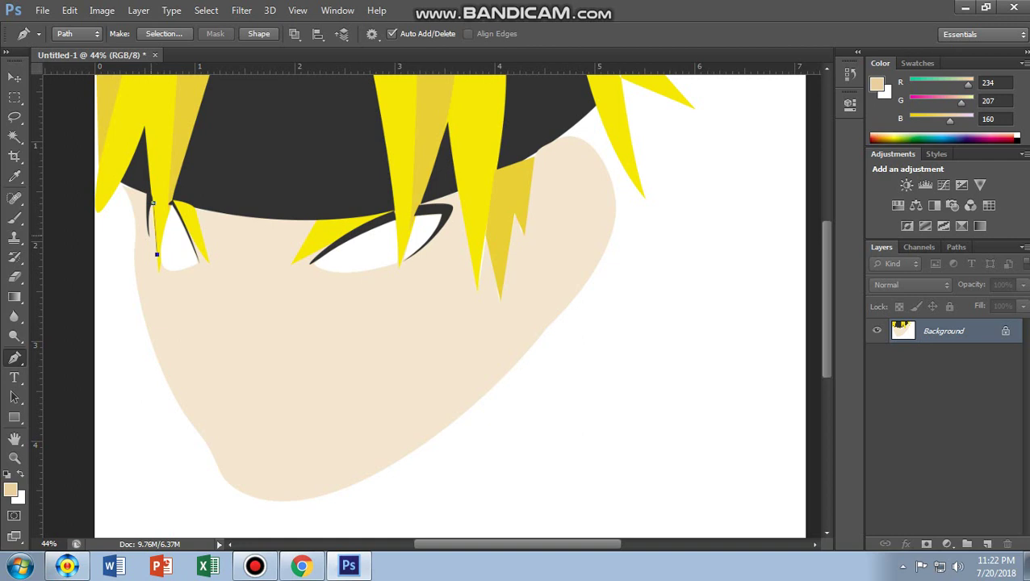
{"action": "left_click_drag", "start_coordinate": [157, 254], "coordinate": [145, 235]}
{"action": "key", "text": "Escape"}
{"action": "key", "text": "ctrl+Return"}
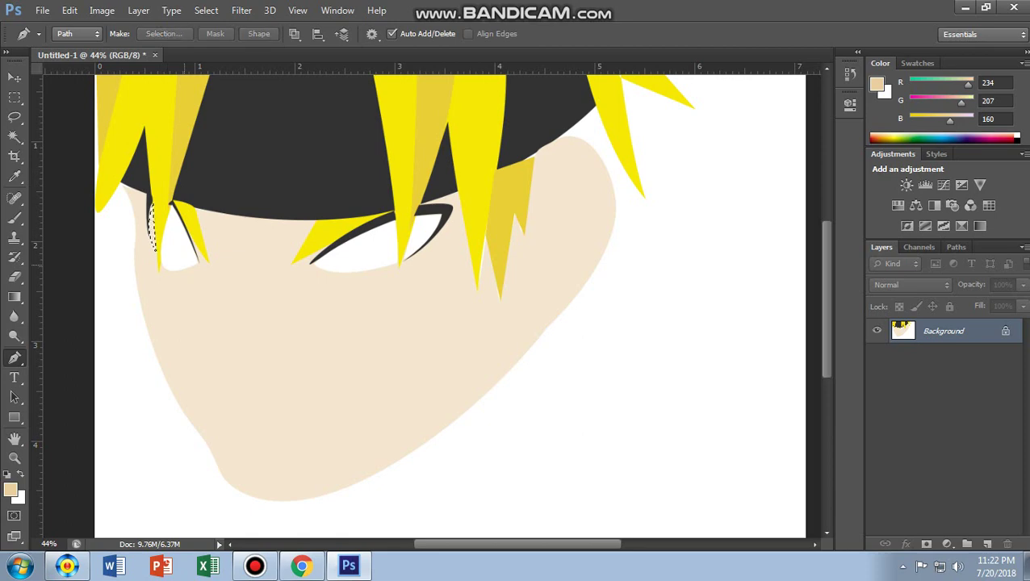
Step: Fill the curved strip with white and zoom out to view the face
{"action": "key", "text": "l"}
{"action": "right_click", "coordinate": [244, 229]}
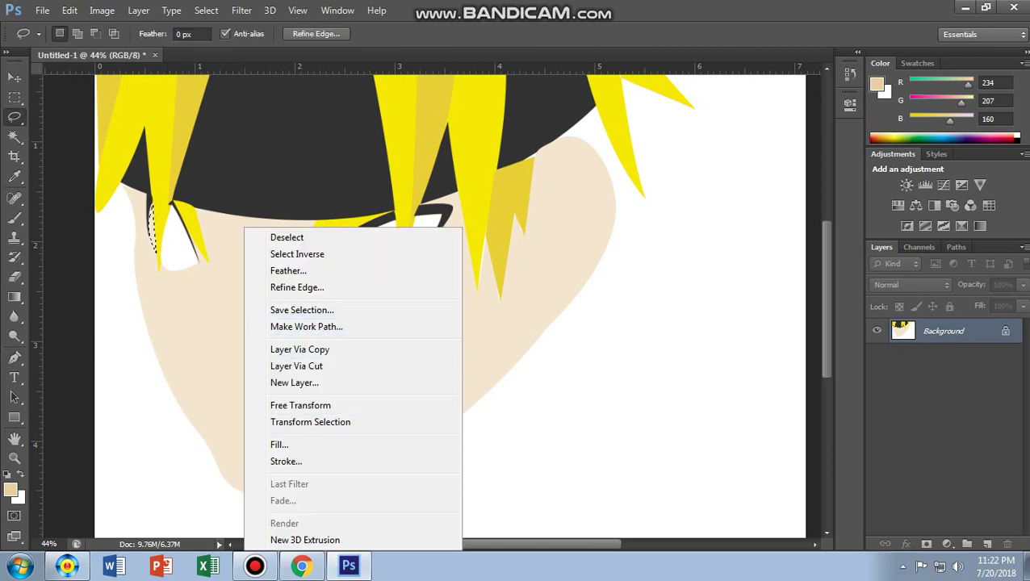
{"action": "left_click", "coordinate": [279, 445]}
{"action": "left_click", "coordinate": [601, 154]}
{"action": "scroll", "coordinate": [403, 298], "scroll_direction": "down", "scroll_amount": 3}
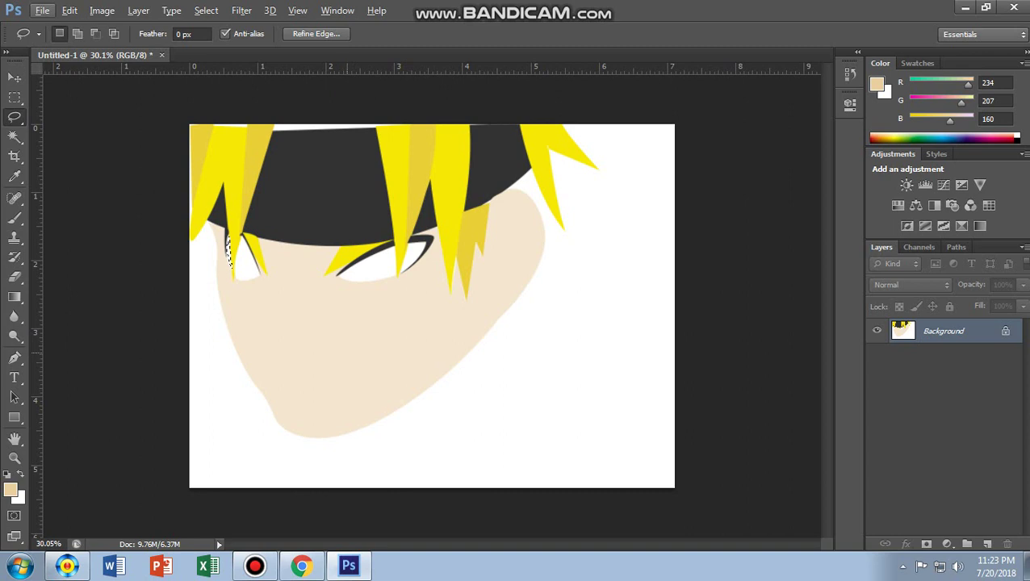
Step: Draw a round elliptical selection sized to the right eye and add a new empty layer
{"action": "key", "text": "p"}
{"action": "left_click", "coordinate": [15, 117]}
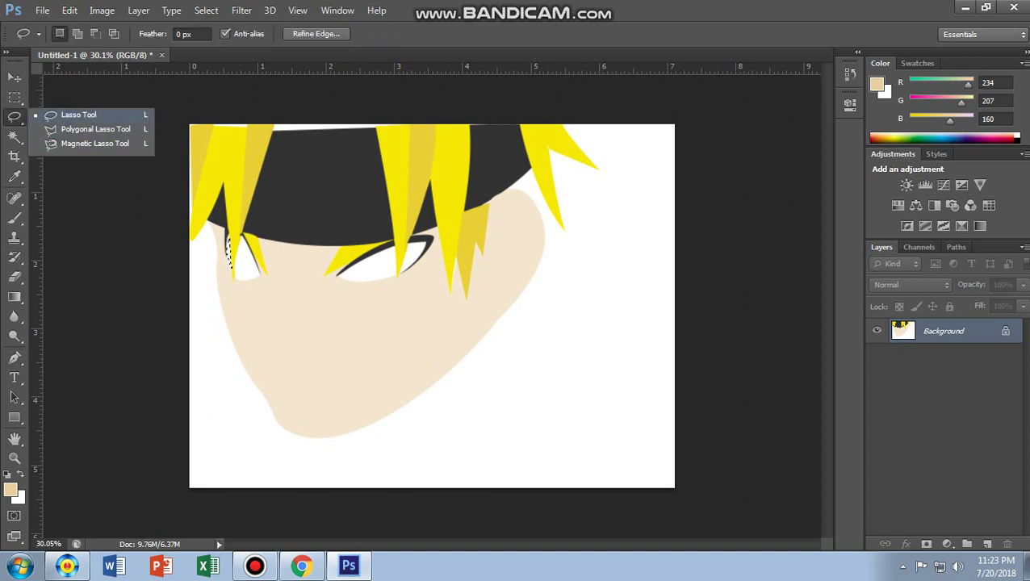
{"action": "left_click_drag", "start_coordinate": [15, 97], "coordinate": [88, 112]}
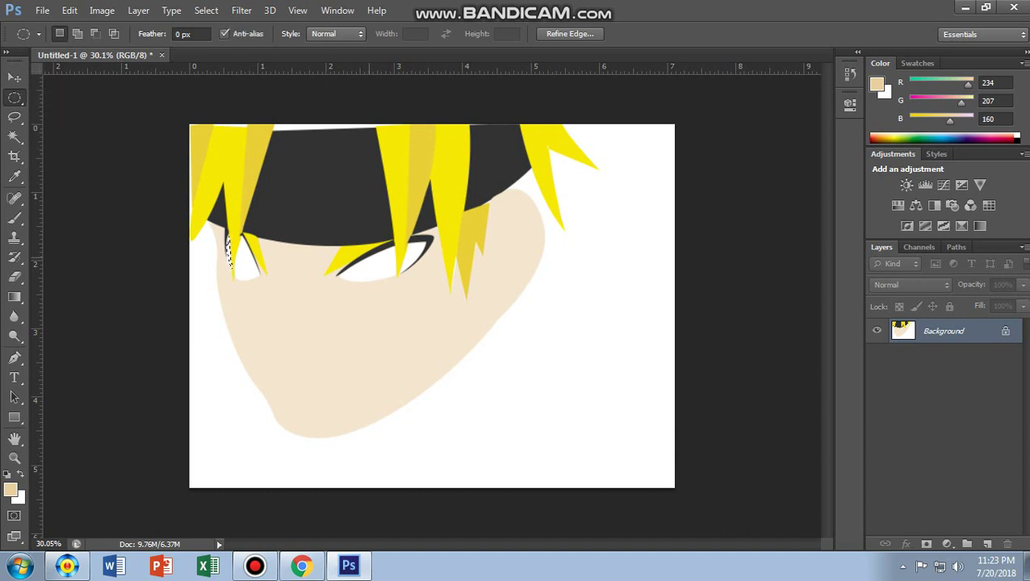
{"action": "left_click_drag", "start_coordinate": [370, 253], "coordinate": [393, 277]}
{"action": "left_click_drag", "start_coordinate": [358, 276], "coordinate": [395, 238]}
{"action": "left_click", "coordinate": [986, 543]}
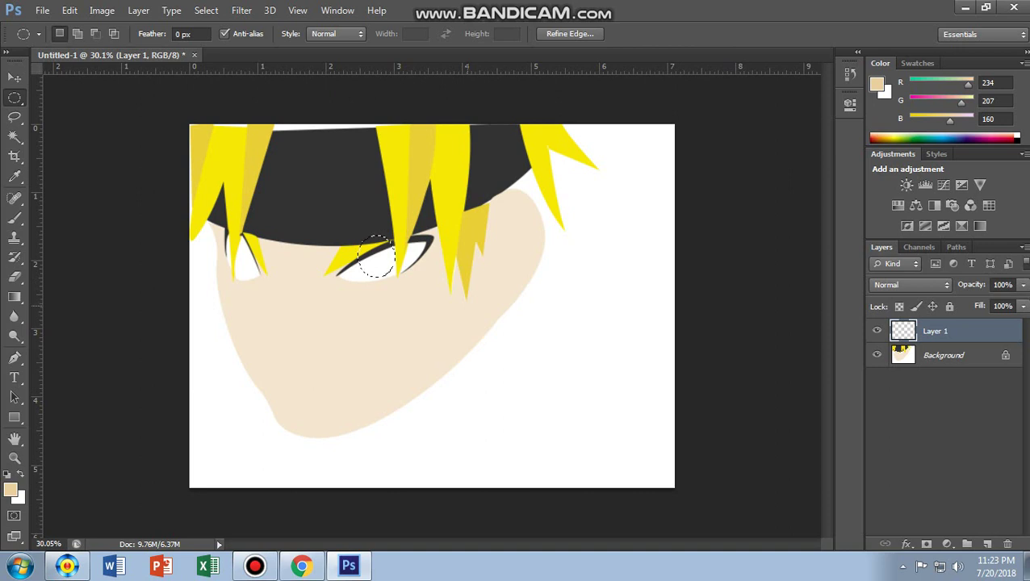
Step: Fill the round selection with blue 248bcc to form the iris
{"action": "right_click", "coordinate": [414, 226]}
{"action": "key", "text": "Escape"}
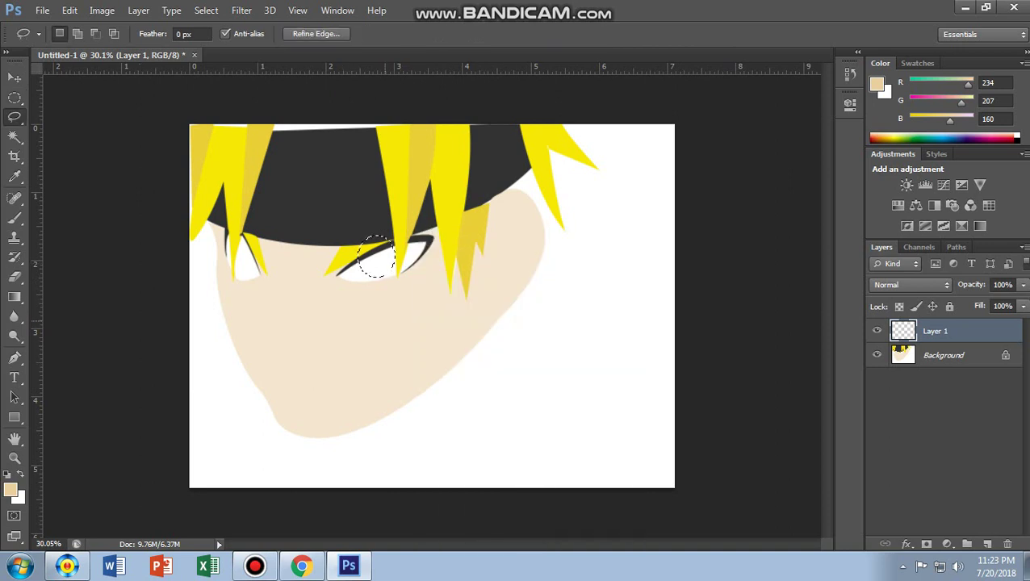
{"action": "right_click", "coordinate": [390, 242]}
{"action": "left_click", "coordinate": [415, 221]}
{"action": "left_click", "coordinate": [503, 168]}
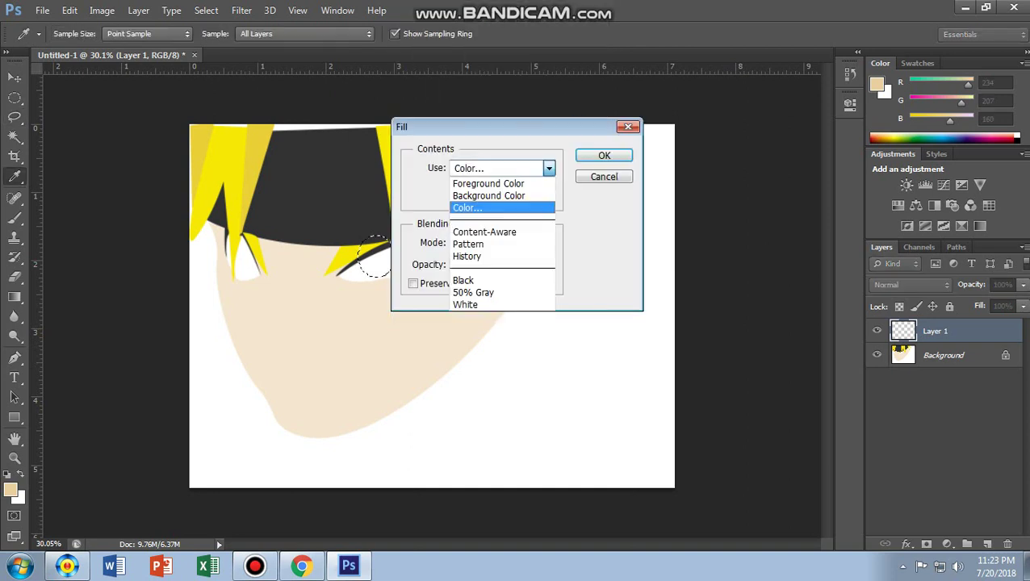
{"action": "left_click", "coordinate": [483, 208]}
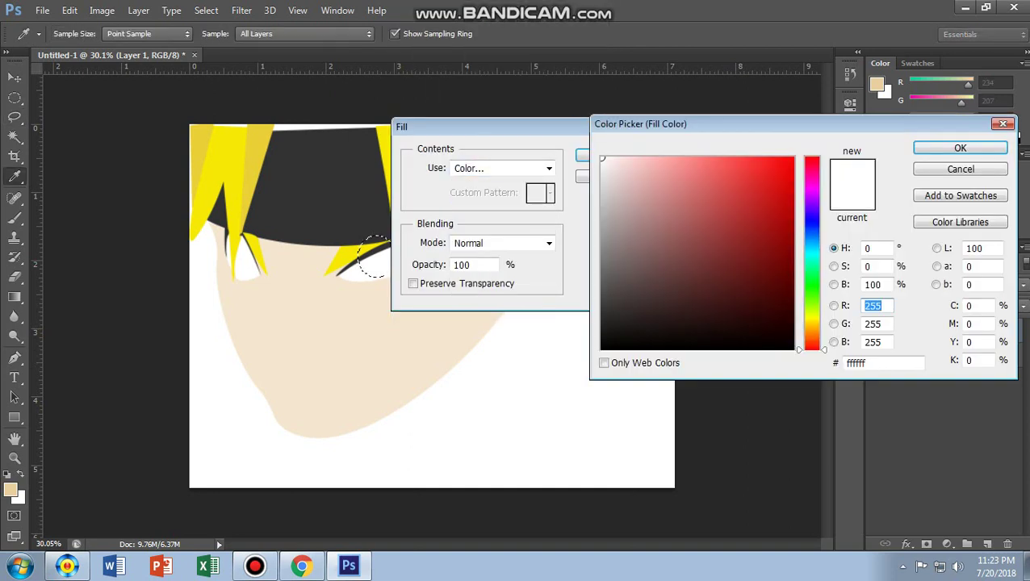
{"action": "left_click", "coordinate": [779, 239]}
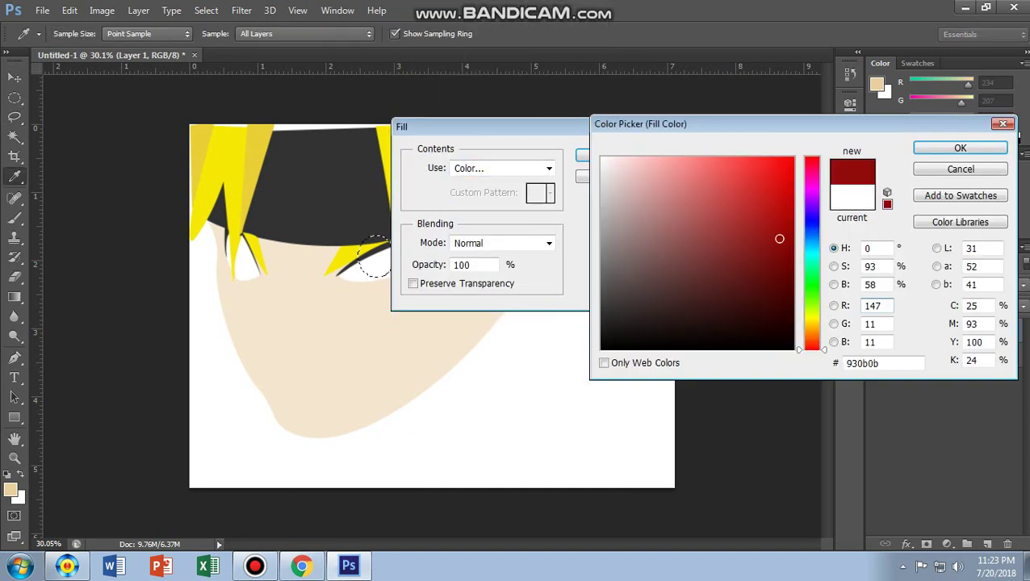
{"action": "left_click", "coordinate": [752, 225]}
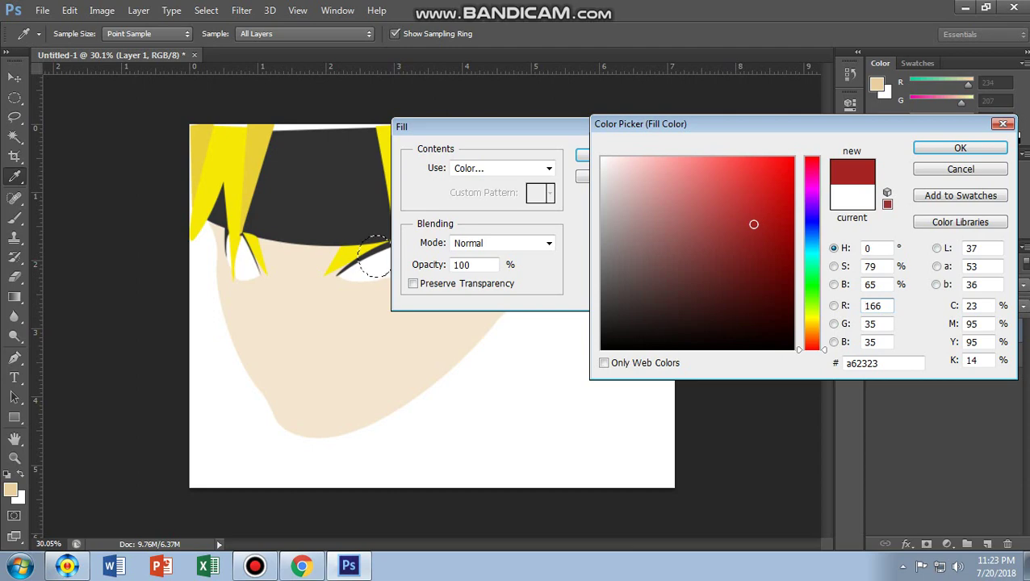
{"action": "left_click", "coordinate": [811, 240]}
{"action": "left_click", "coordinate": [759, 195]}
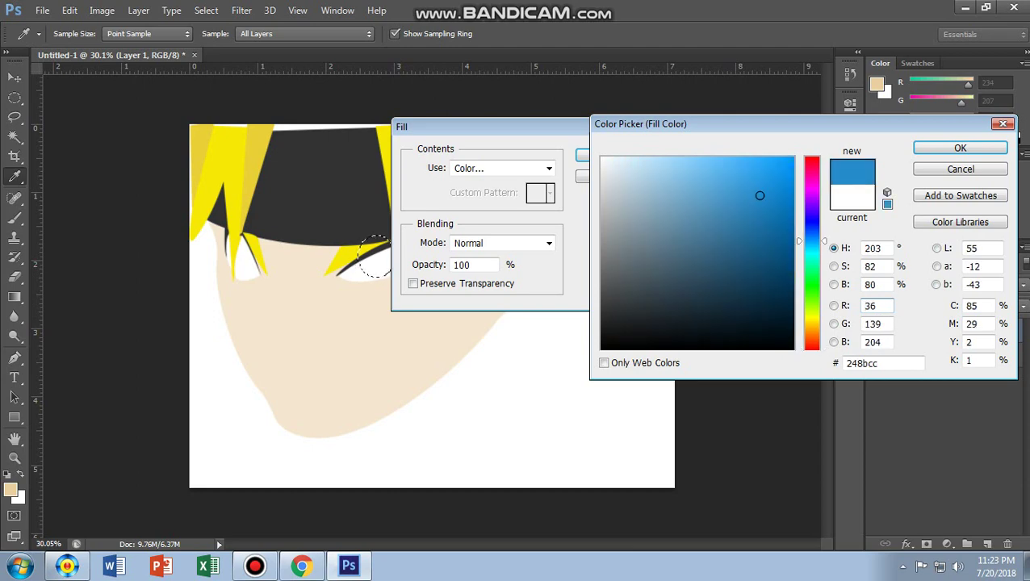
{"action": "left_click", "coordinate": [960, 148]}
{"action": "left_click", "coordinate": [602, 155]}
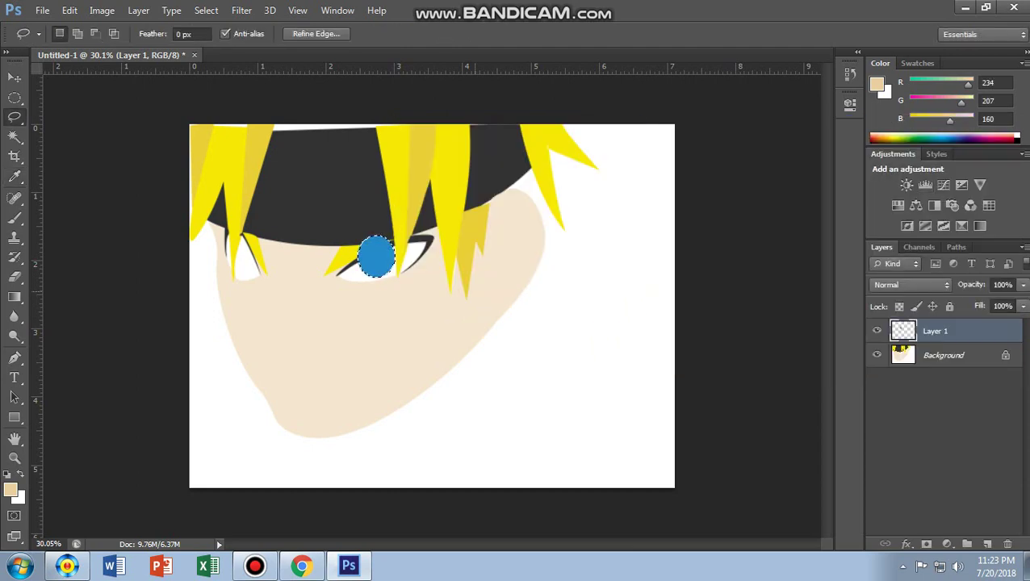